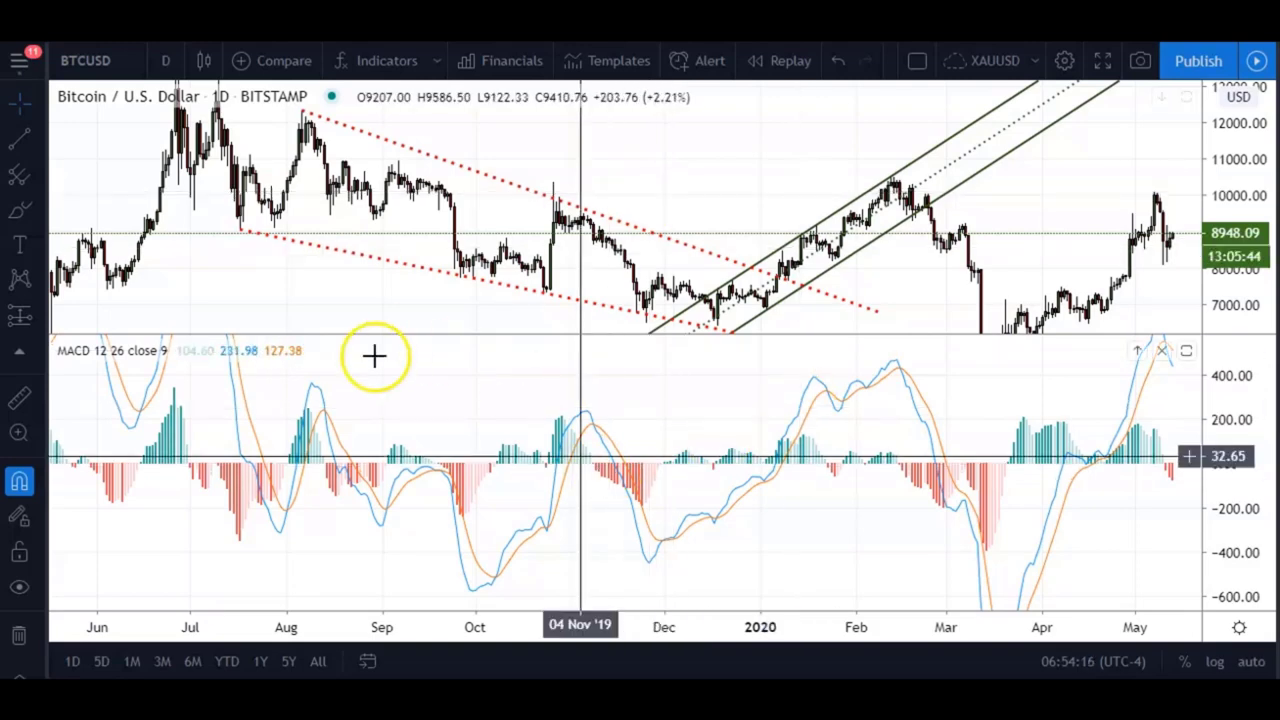
{"action": "left_click", "coordinate": [531, 526]}
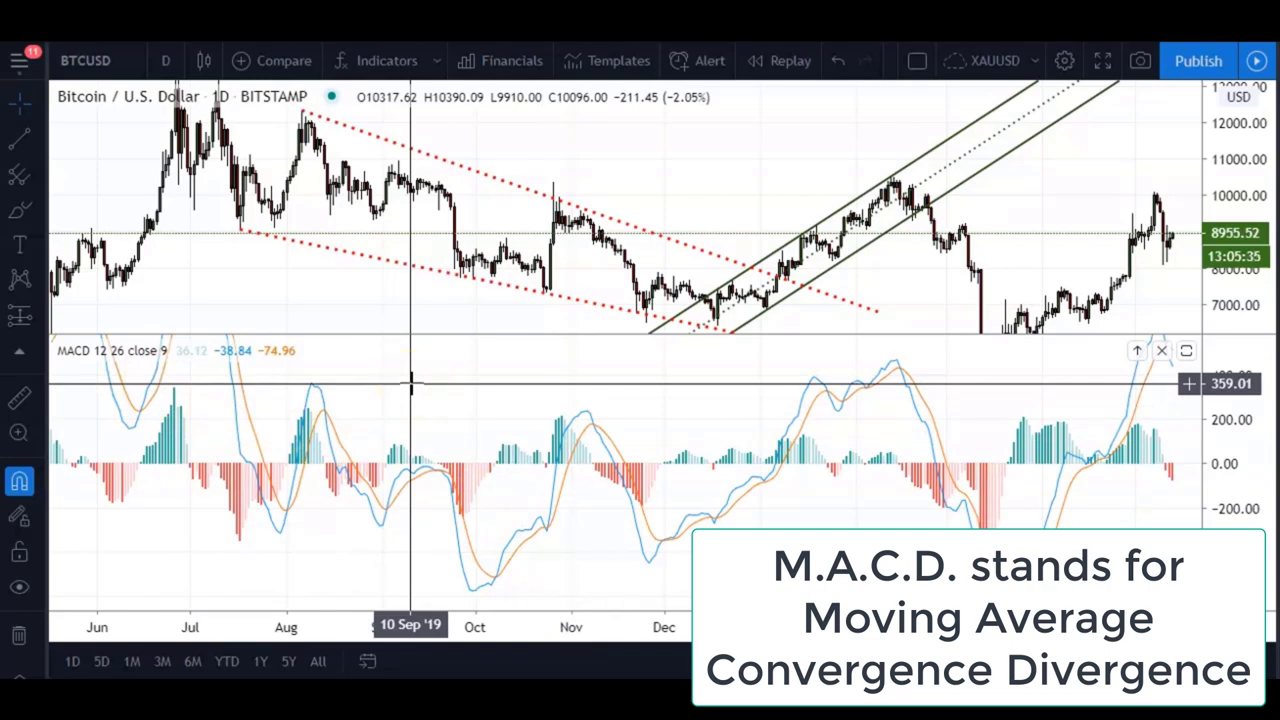
{"action": "left_click", "coordinate": [1245, 163]}
{"action": "left_click_drag", "start_coordinate": [737, 171], "coordinate": [680, 151]}
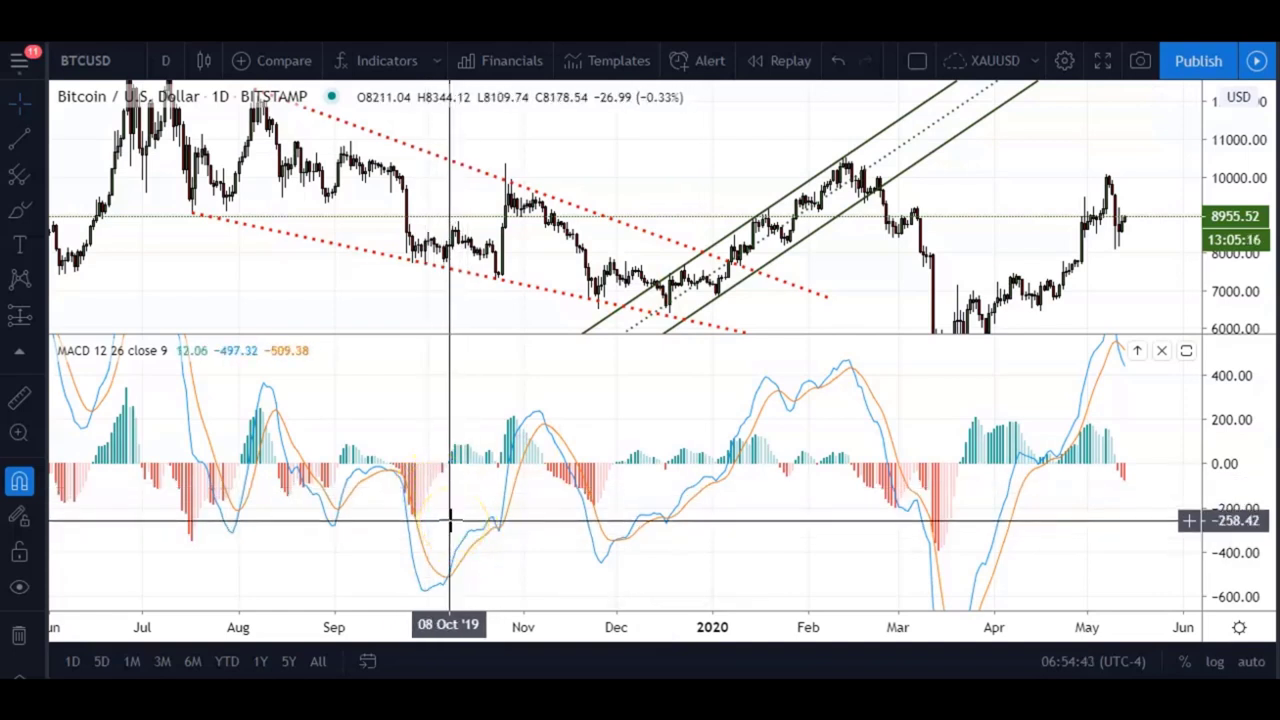
{"action": "left_click", "coordinate": [523, 505]}
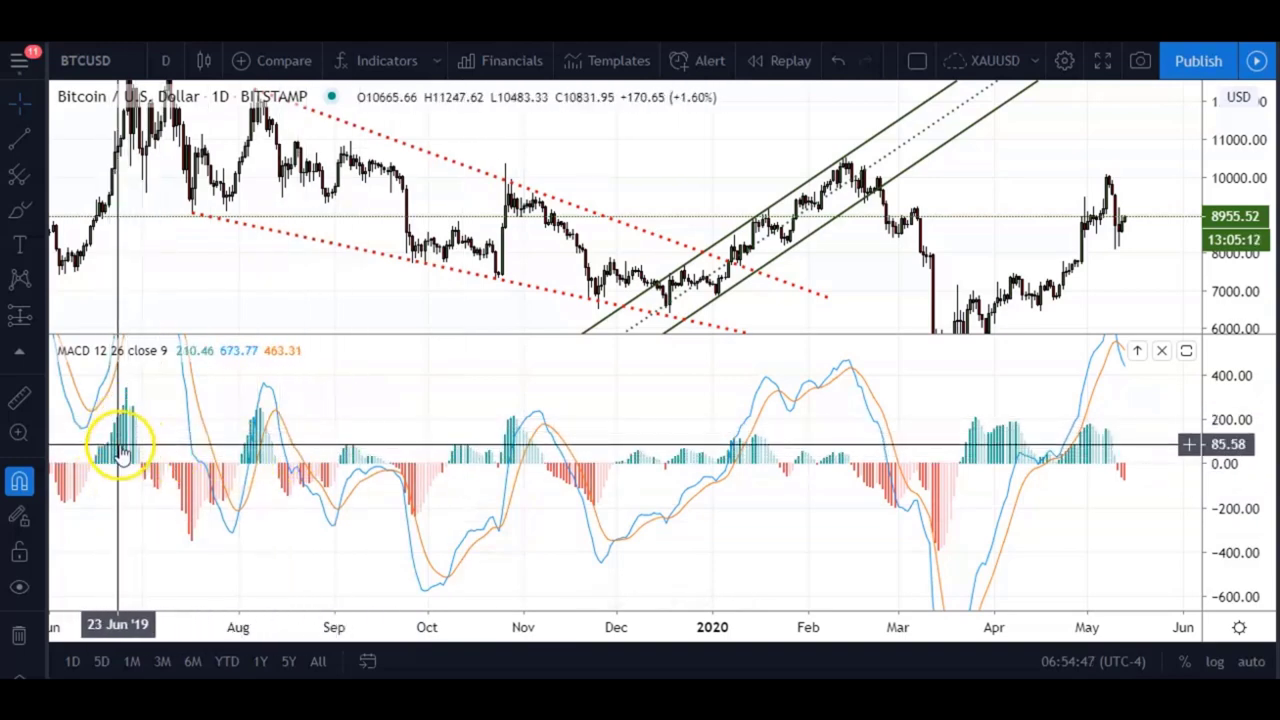
{"action": "left_click", "coordinate": [149, 477]}
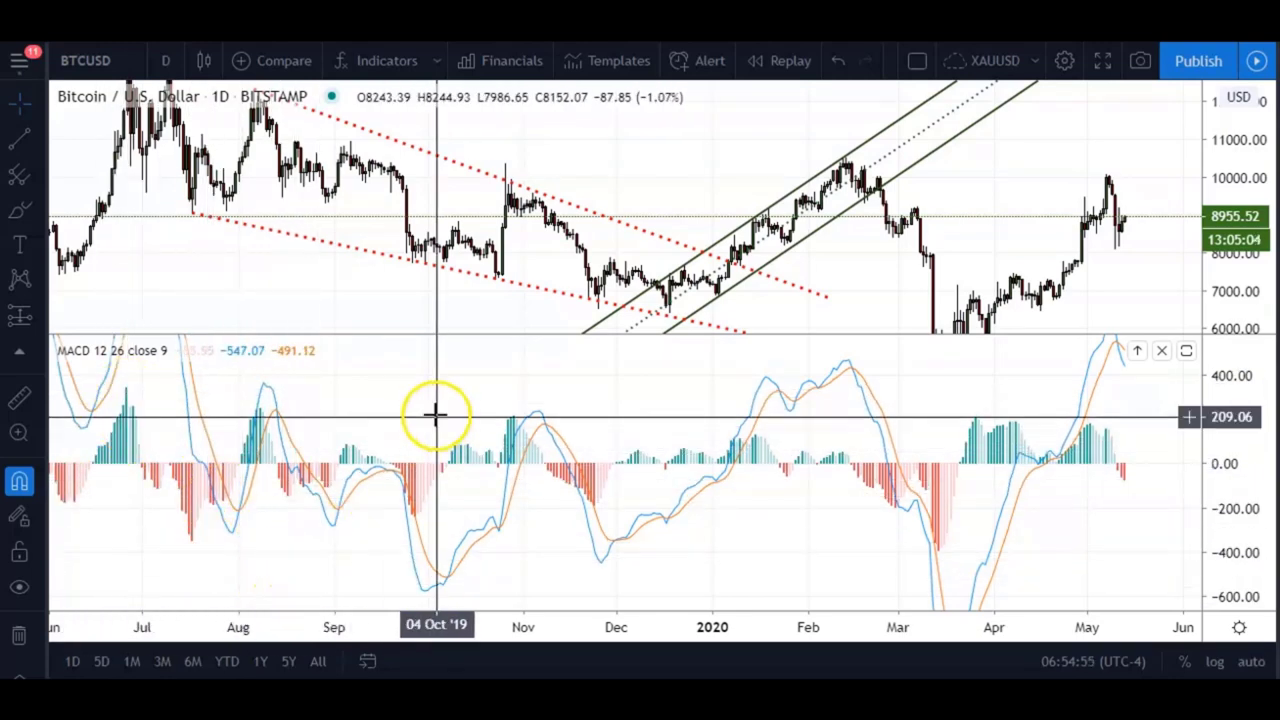
{"action": "left_click_drag", "start_coordinate": [431, 417], "coordinate": [480, 423]}
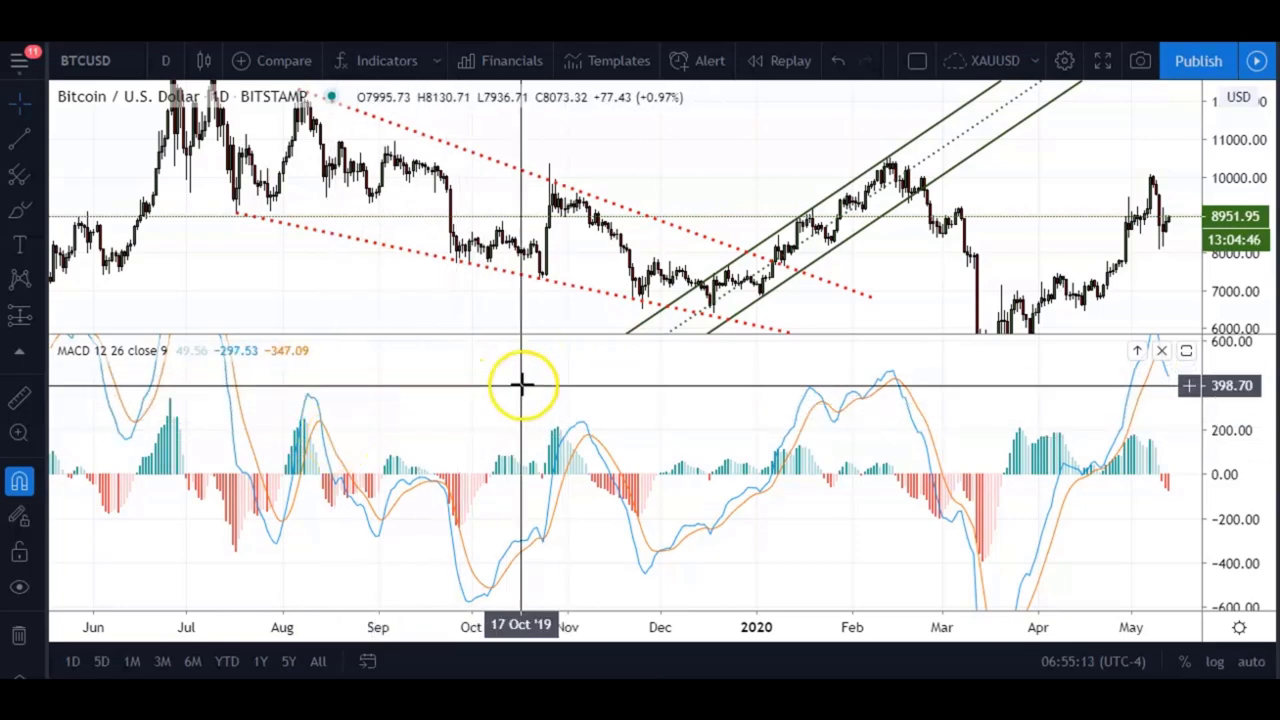
Open the MACD indicator's style settings, examine the histogram, MACD and signal line colours, and close the dialog.
{"action": "mouse_move", "coordinate": [171, 357]}
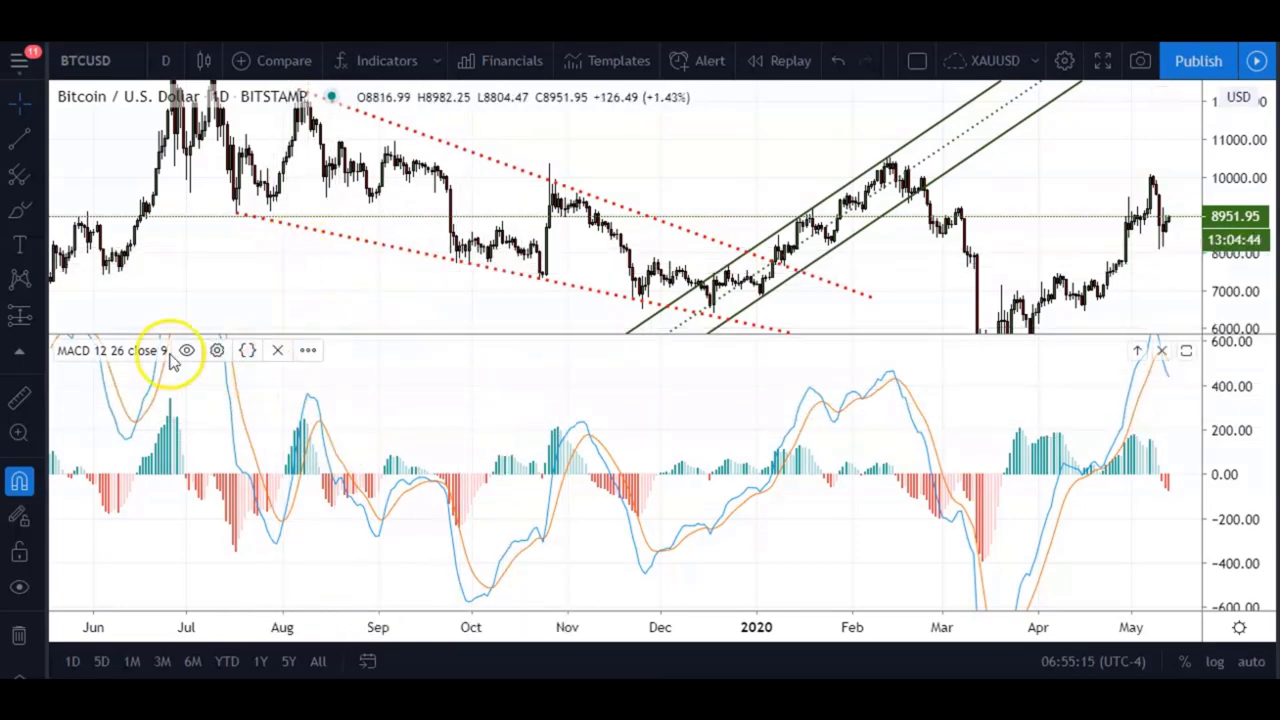
{"action": "left_click", "coordinate": [217, 351]}
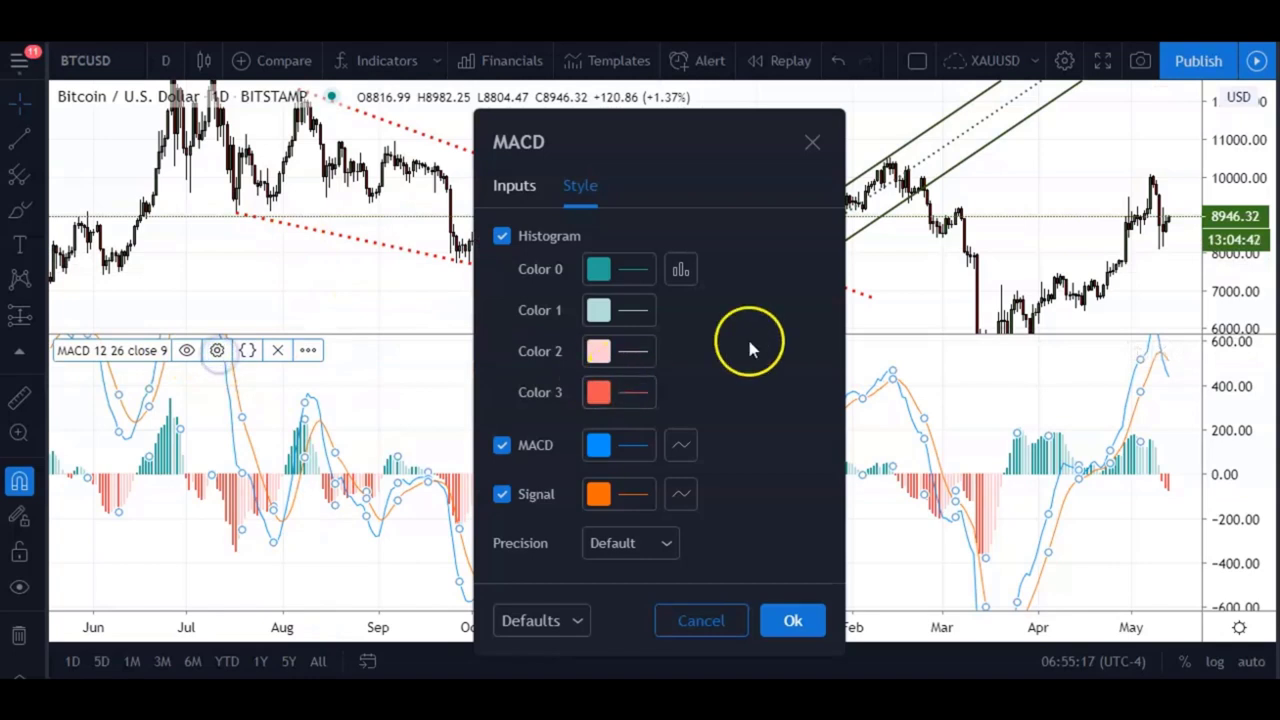
{"action": "left_click_drag", "start_coordinate": [614, 143], "coordinate": [275, 121]}
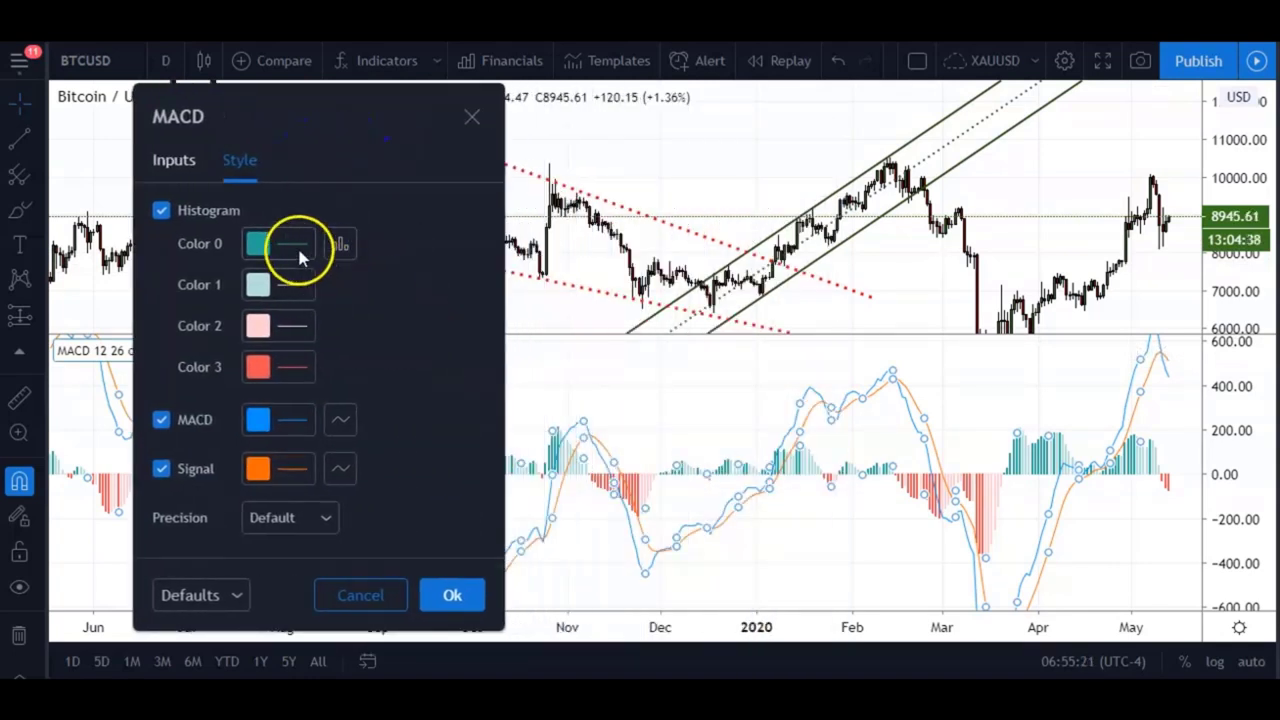
{"action": "left_click_drag", "start_coordinate": [339, 118], "coordinate": [584, 128]}
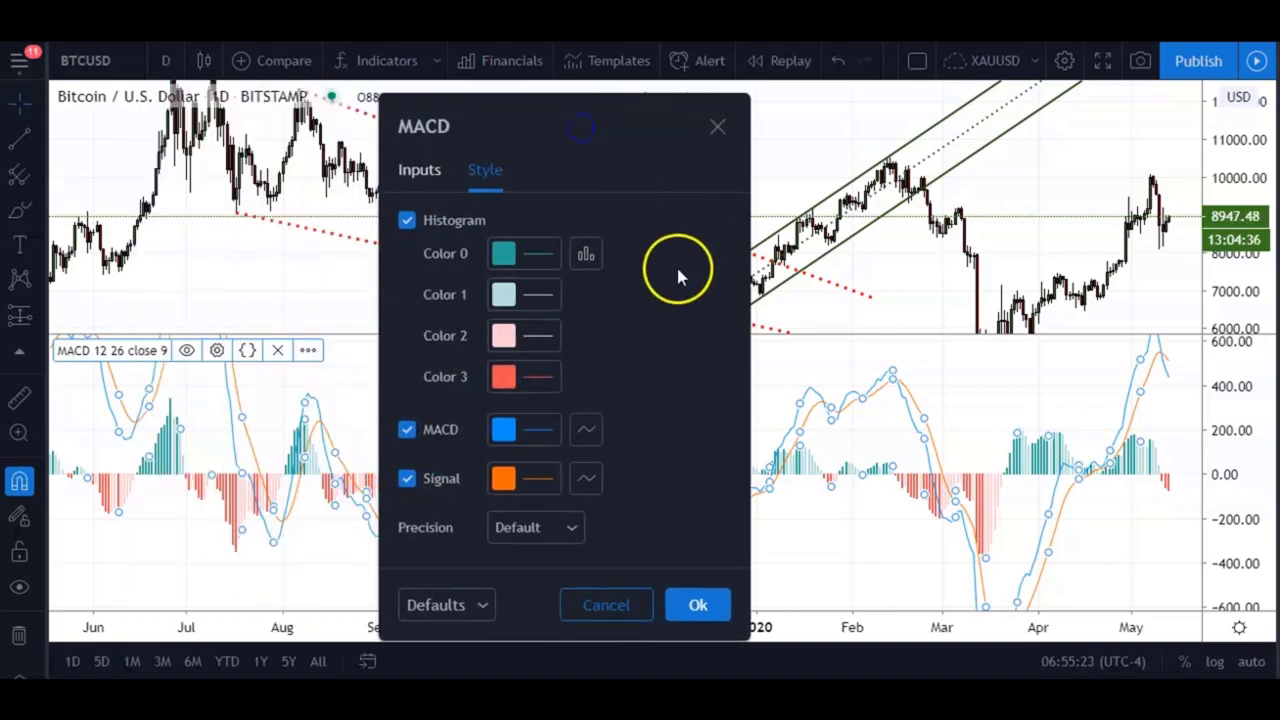
{"action": "left_click", "coordinate": [274, 400]}
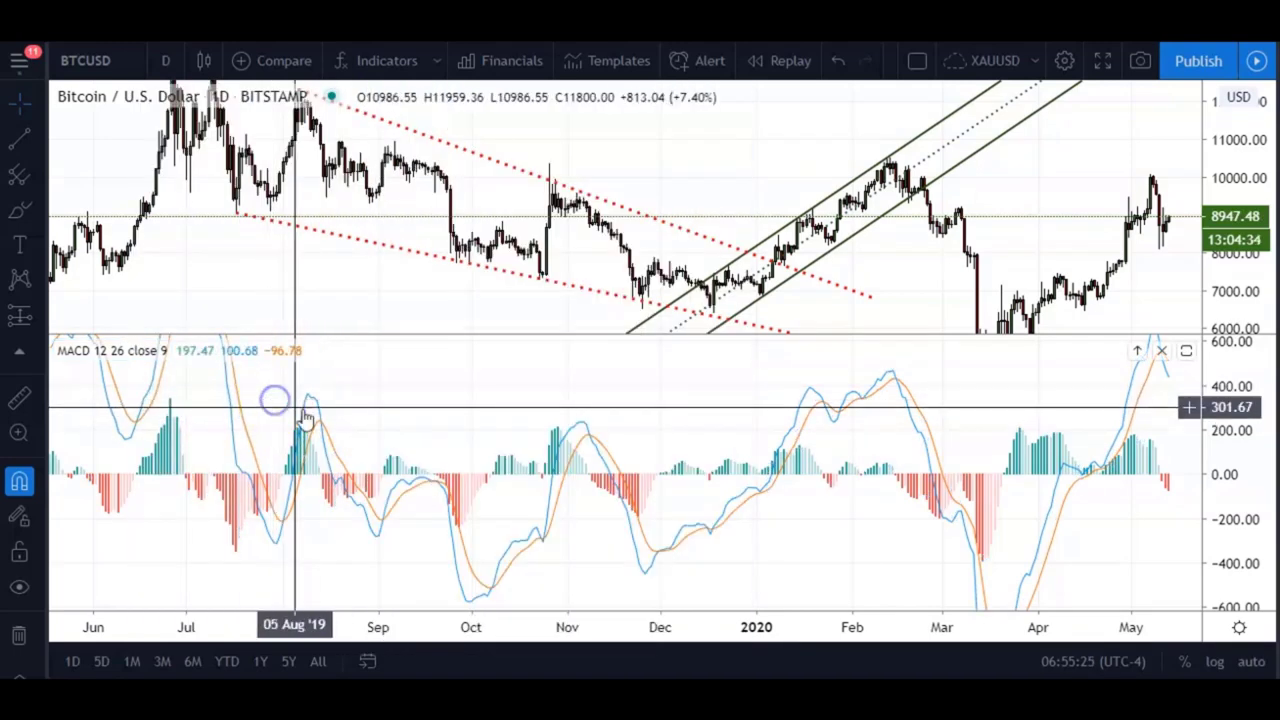
Examine the MACD's input settings for fast length, slow length, source and signal smoothing against the plotted lines, and close the dialog.
{"action": "left_click", "coordinate": [216, 350]}
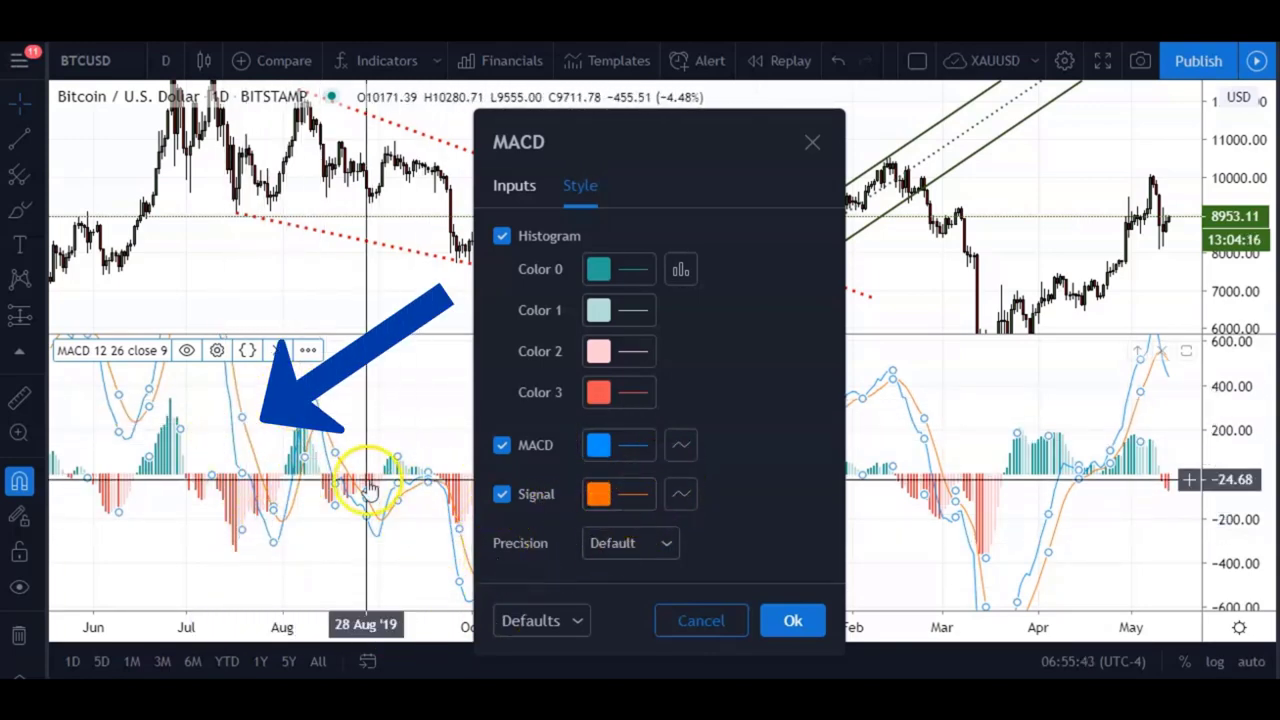
{"action": "left_click", "coordinate": [507, 189]}
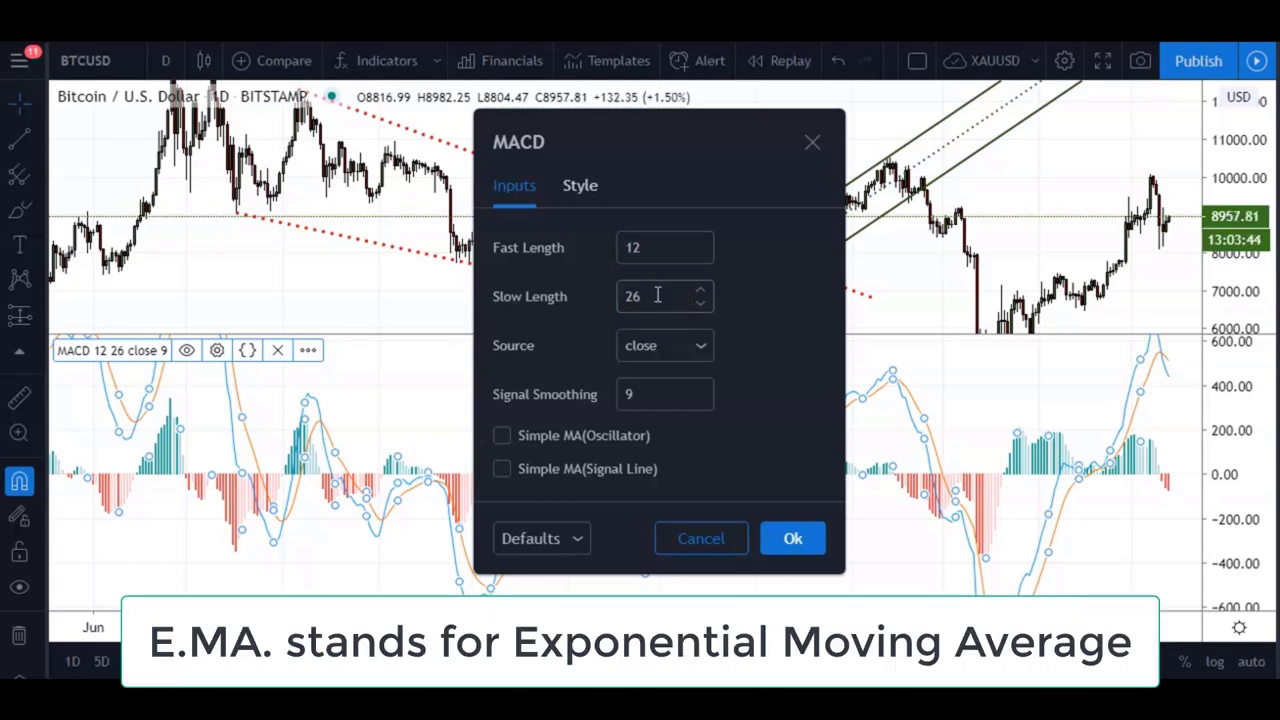
{"action": "left_click", "coordinate": [660, 295]}
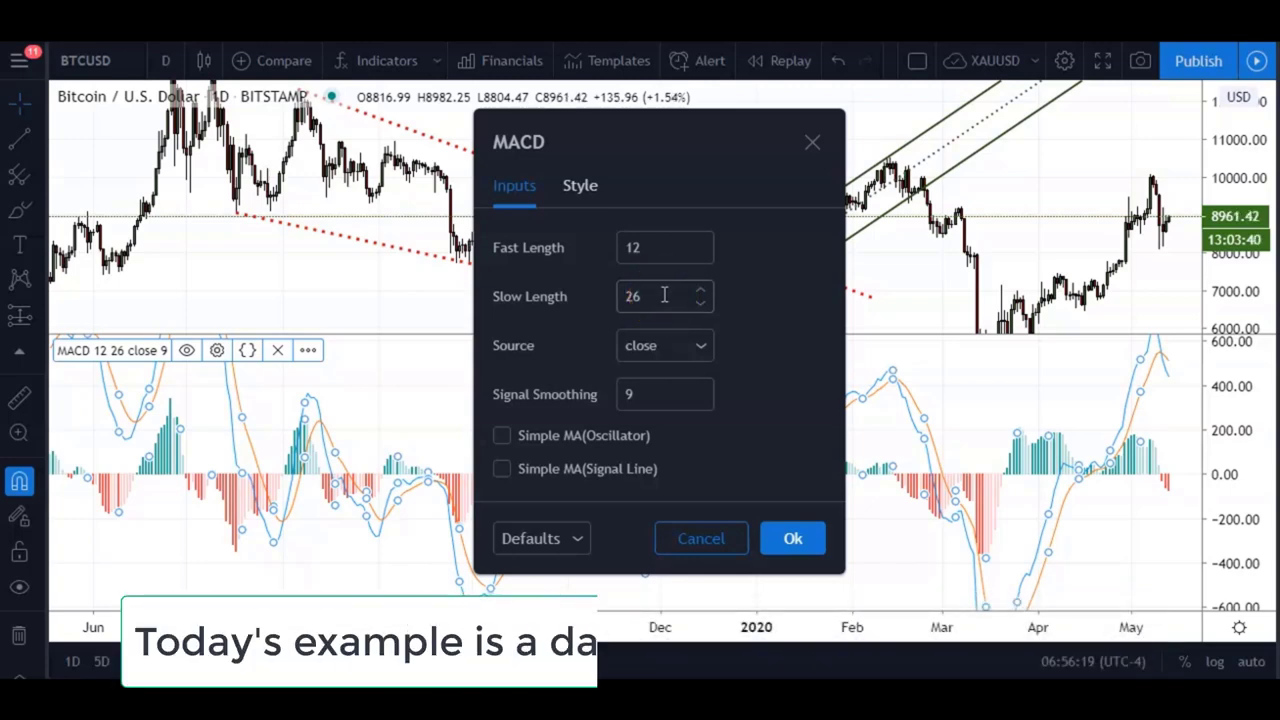
{"action": "left_click", "coordinate": [245, 229]}
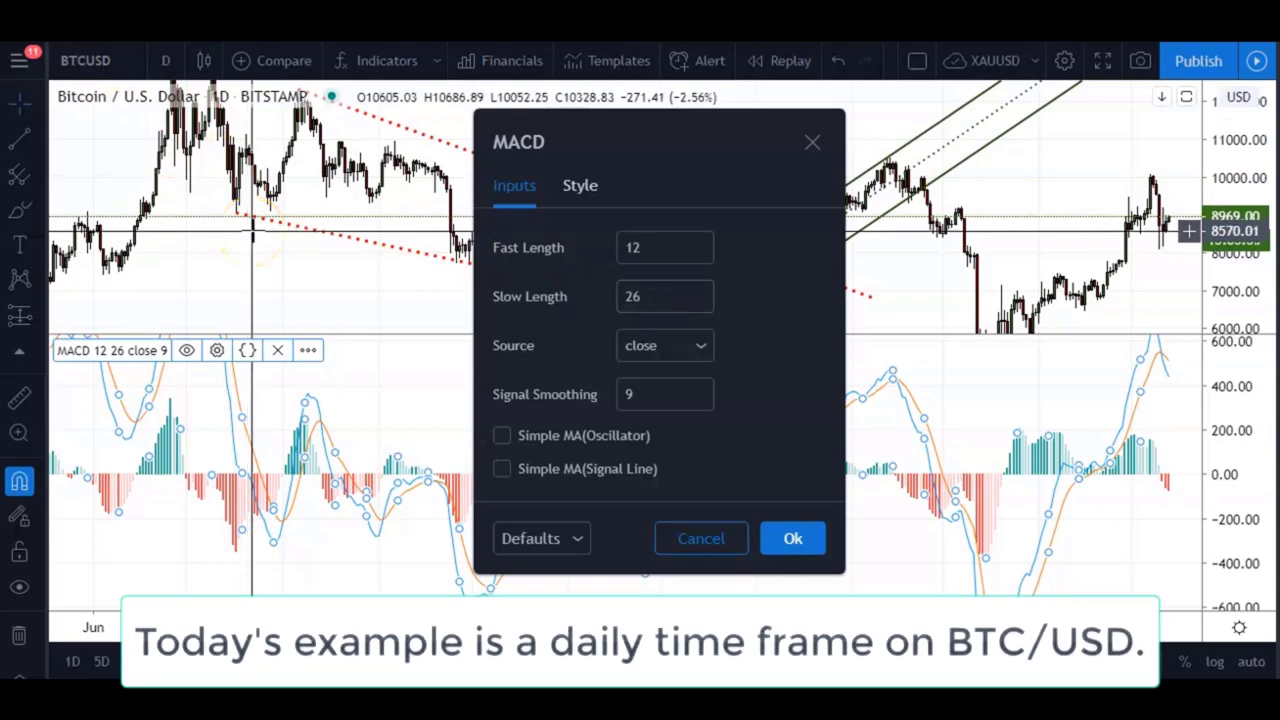
{"action": "left_click", "coordinate": [322, 432]}
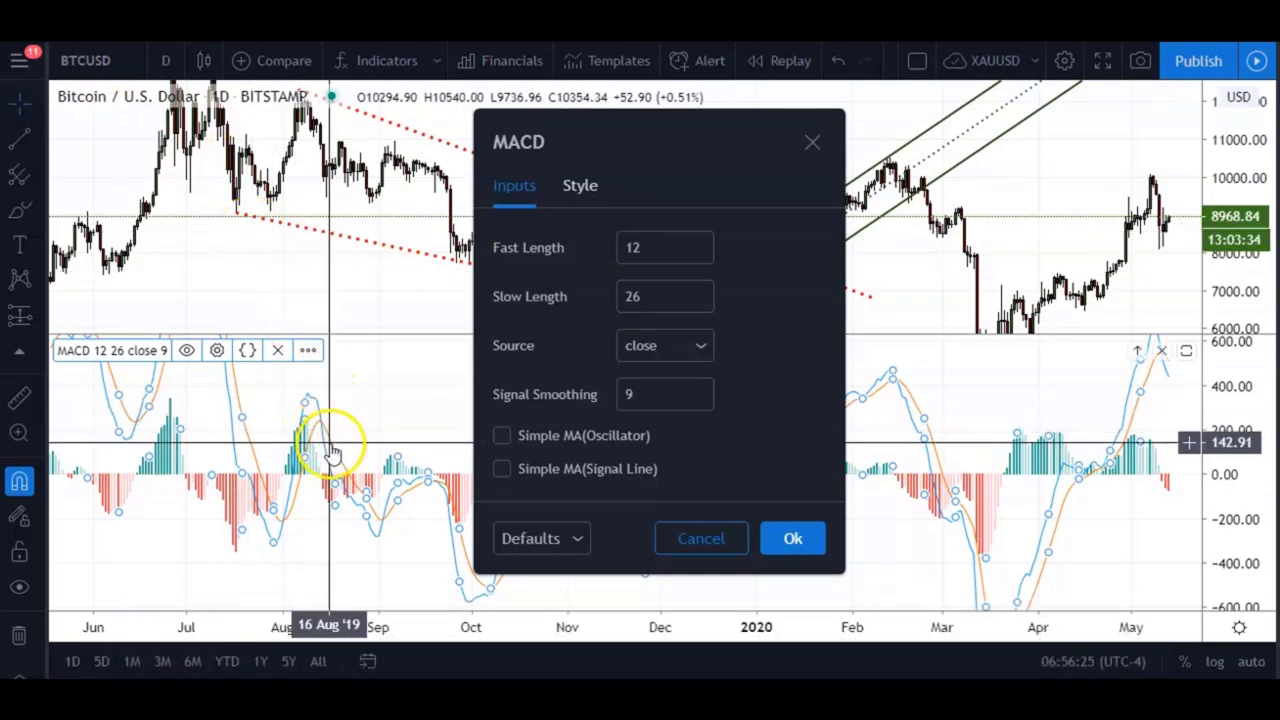
{"action": "left_click", "coordinate": [414, 412]}
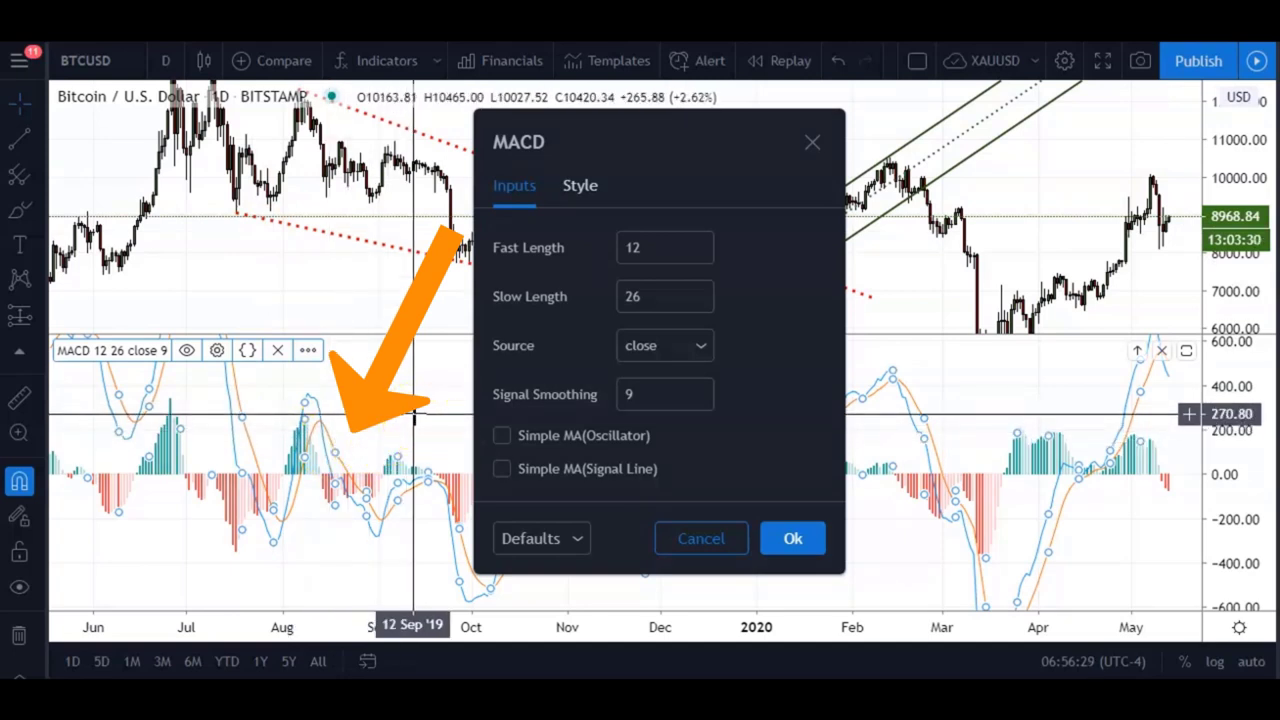
{"action": "left_click", "coordinate": [321, 407]}
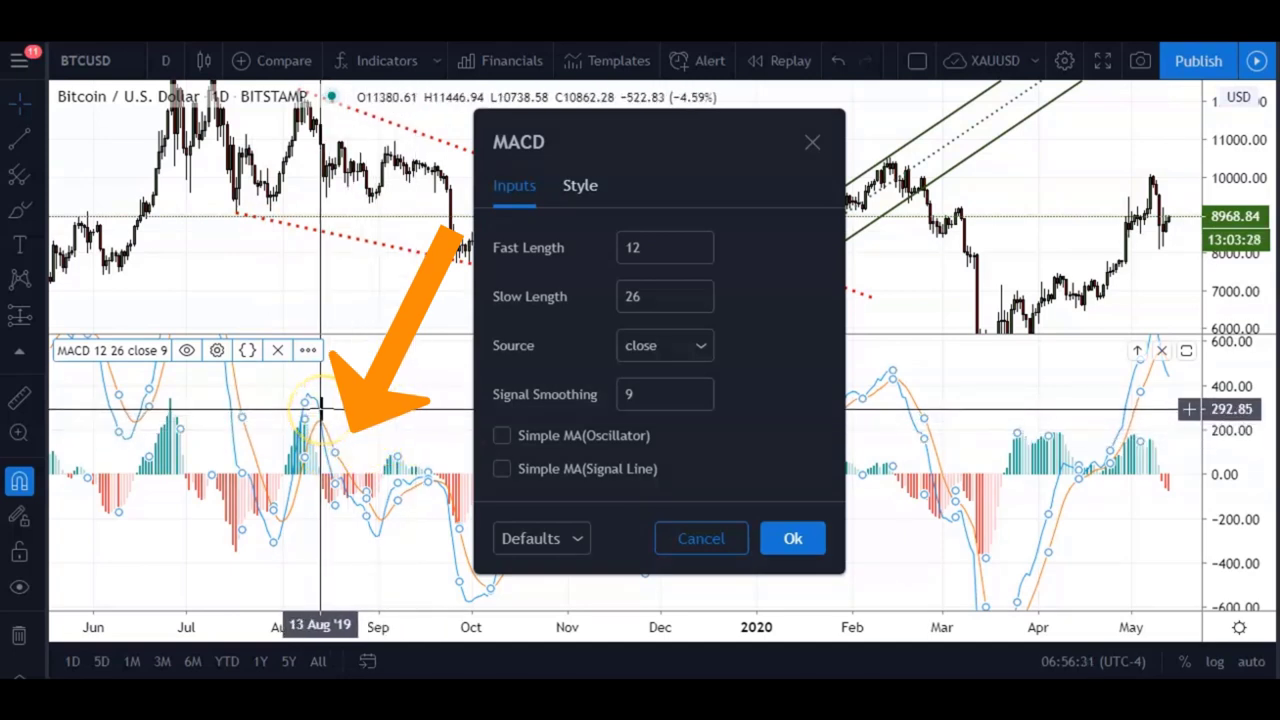
{"action": "left_click", "coordinate": [414, 384]}
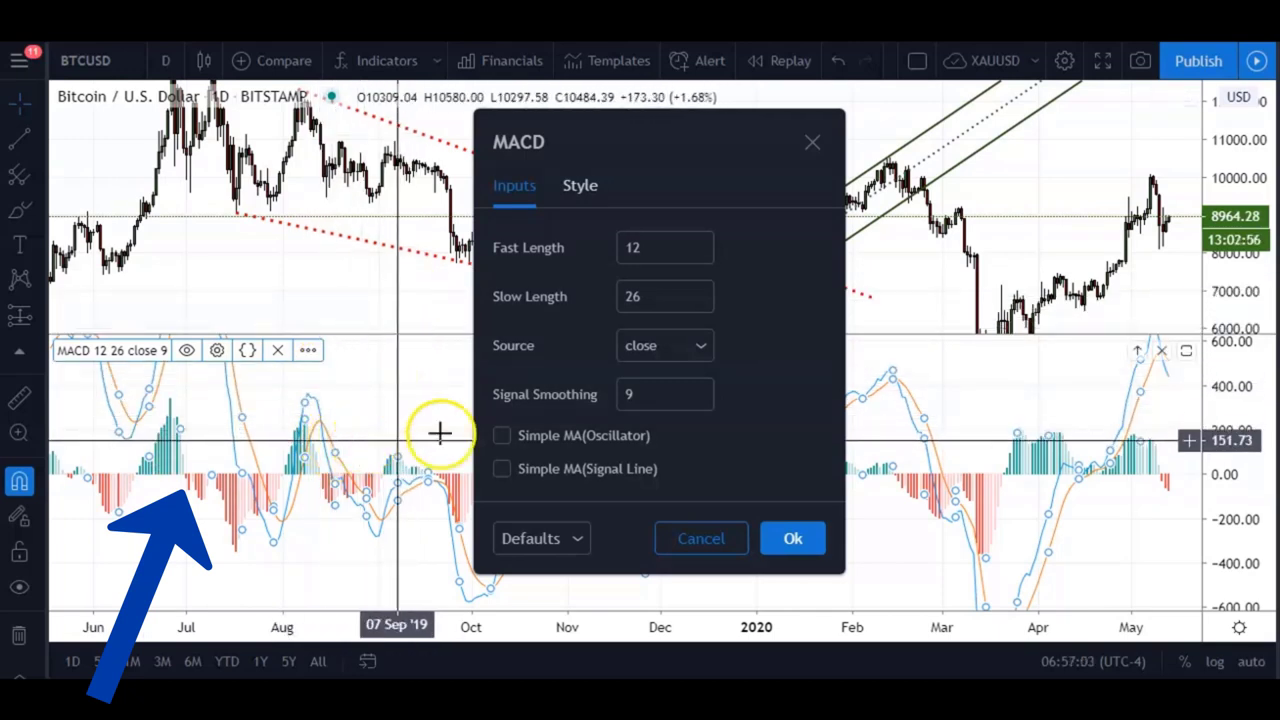
{"action": "left_click", "coordinate": [789, 536]}
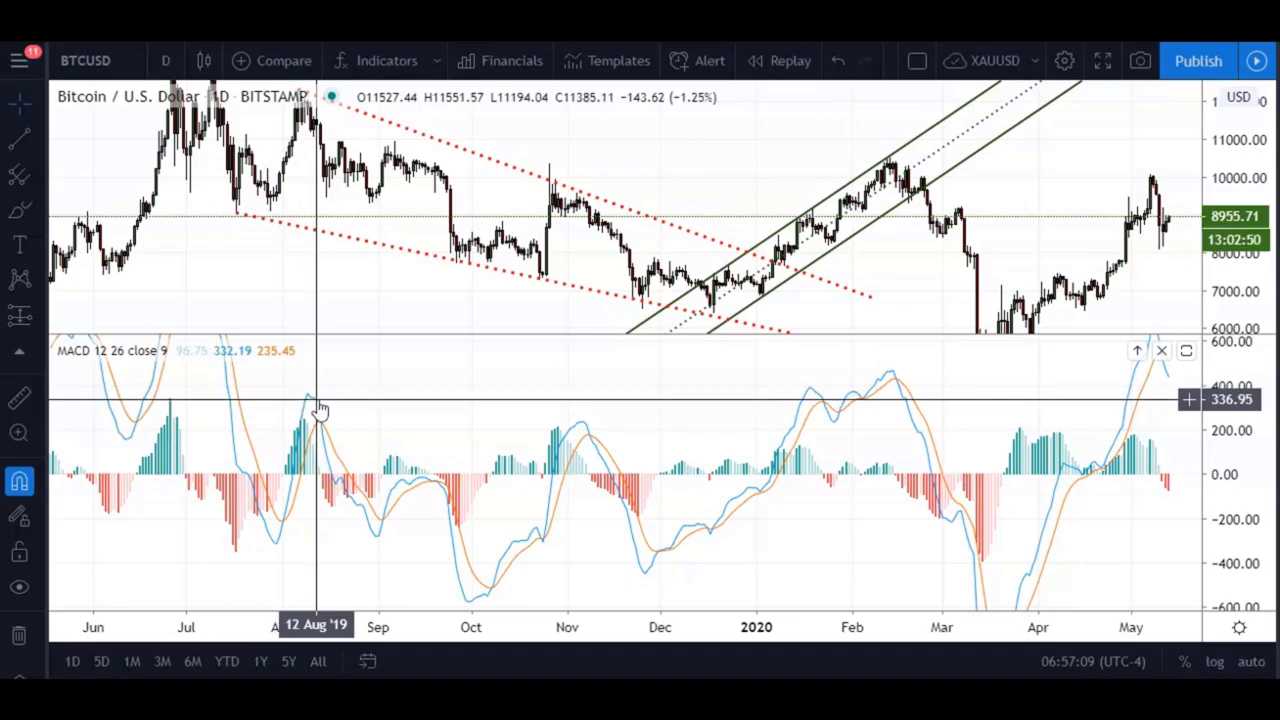
Enlarge the price chart pane over the MACD pane and compress its price scale to show more of the range.
{"action": "left_click", "coordinate": [324, 440]}
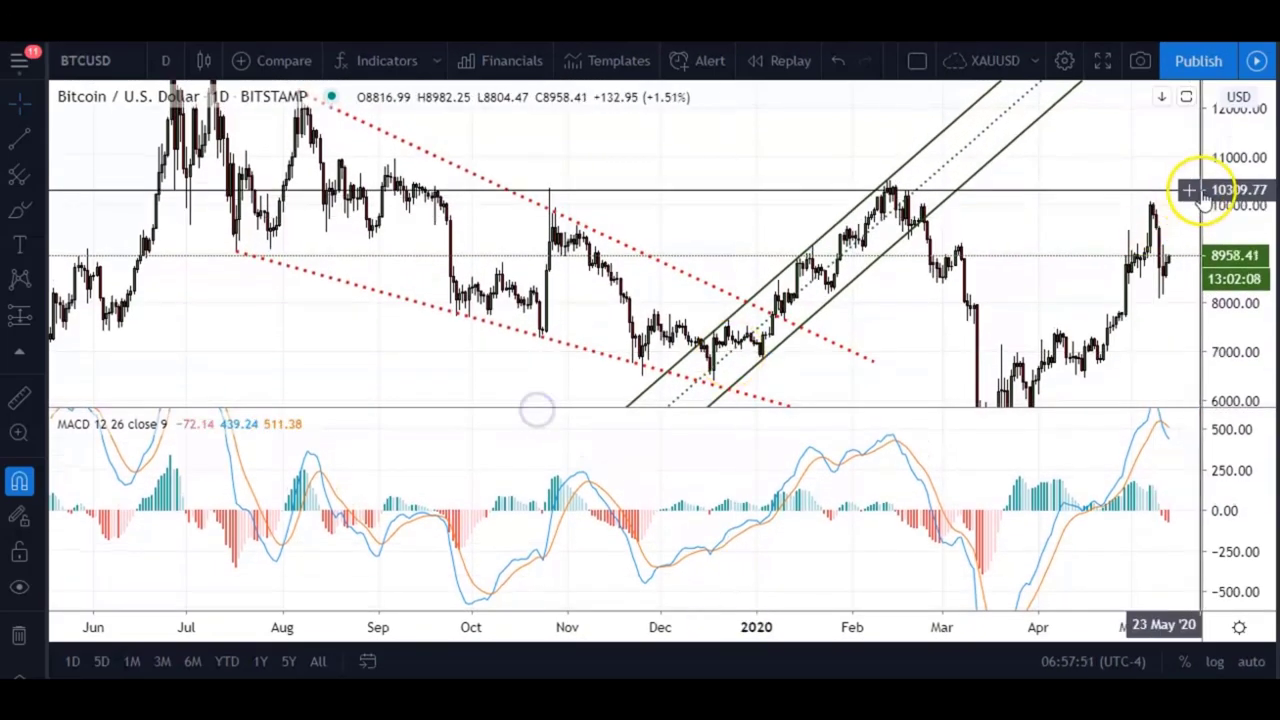
{"action": "left_click_drag", "start_coordinate": [1254, 155], "coordinate": [1254, 191]}
{"action": "left_click_drag", "start_coordinate": [694, 155], "coordinate": [685, 155]}
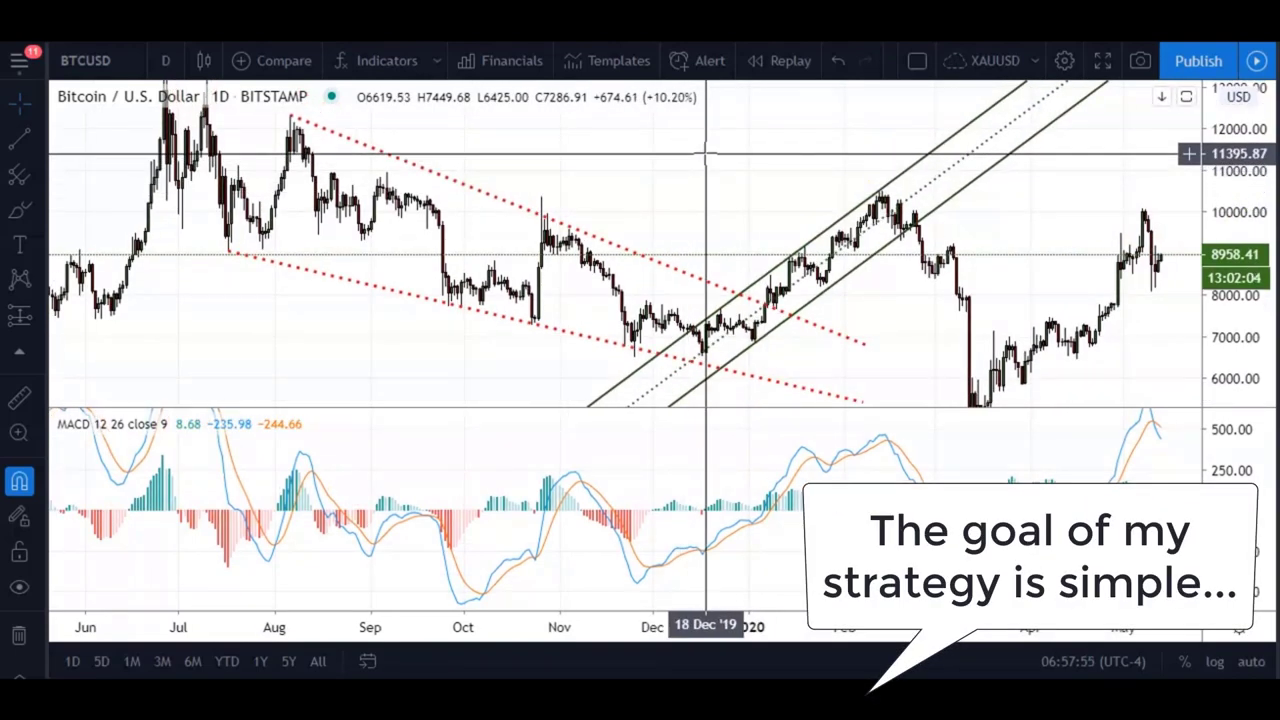
Examine the rising green price channel in January and February 2020 and the price action below it.
{"action": "left_click", "coordinate": [757, 194]}
{"action": "left_click", "coordinate": [820, 200]}
{"action": "left_click", "coordinate": [838, 192]}
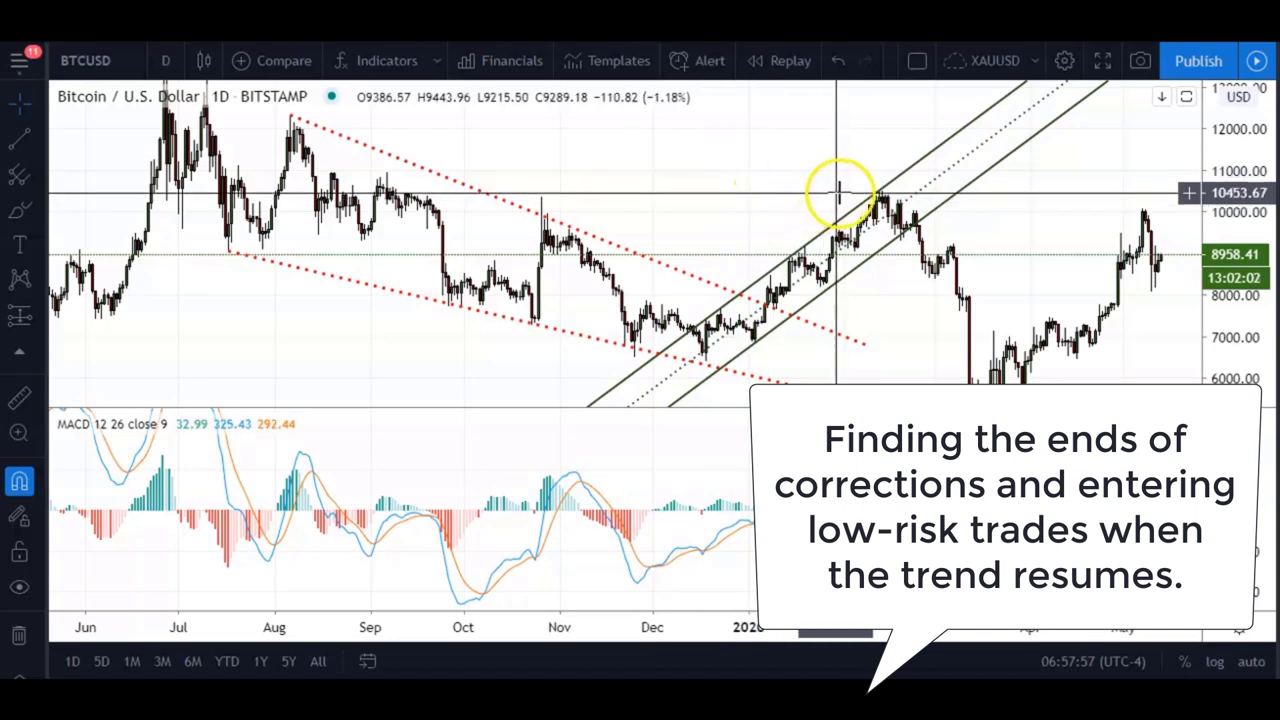
{"action": "left_click", "coordinate": [929, 329]}
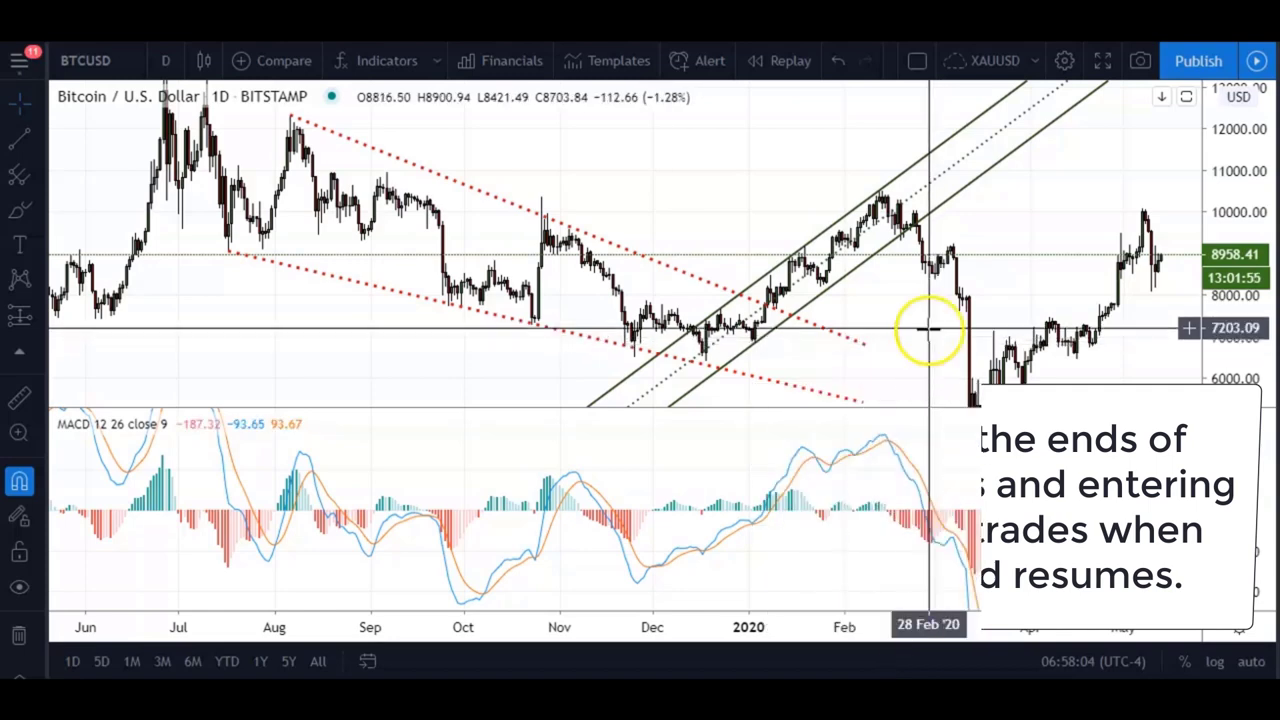
{"action": "left_click", "coordinate": [846, 243]}
{"action": "left_click", "coordinate": [904, 337]}
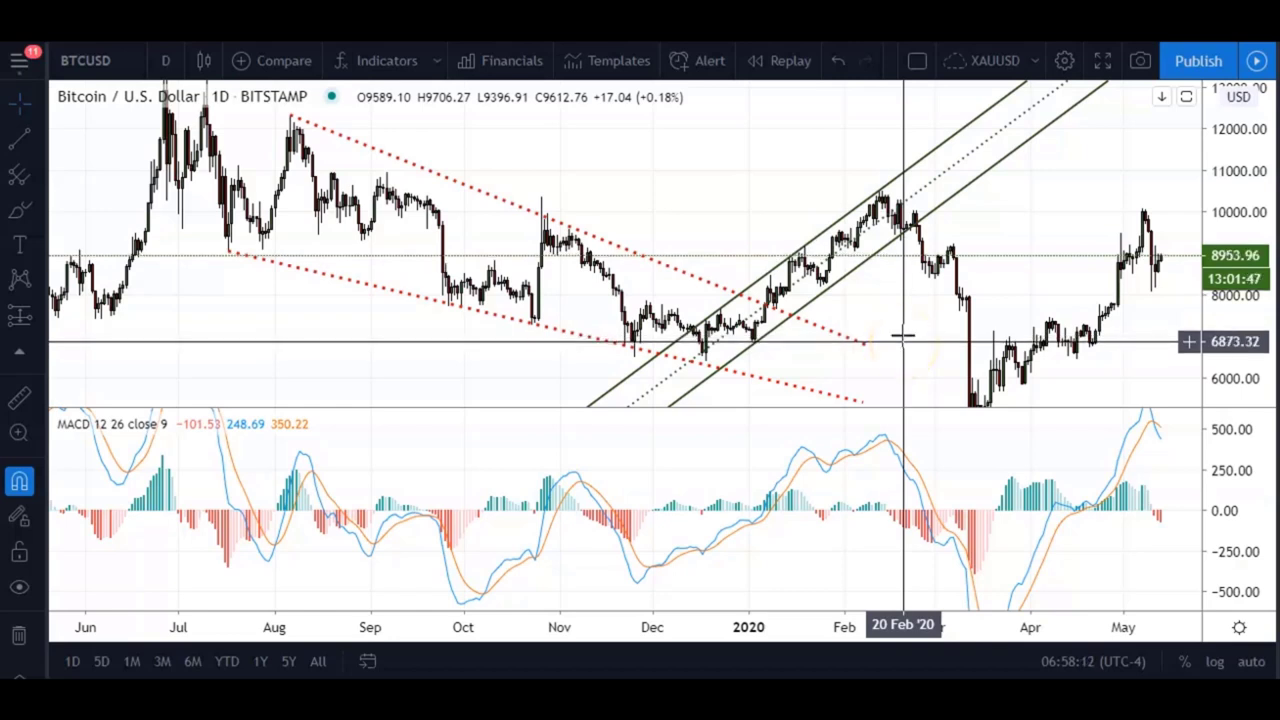
{"action": "left_click", "coordinate": [898, 318]}
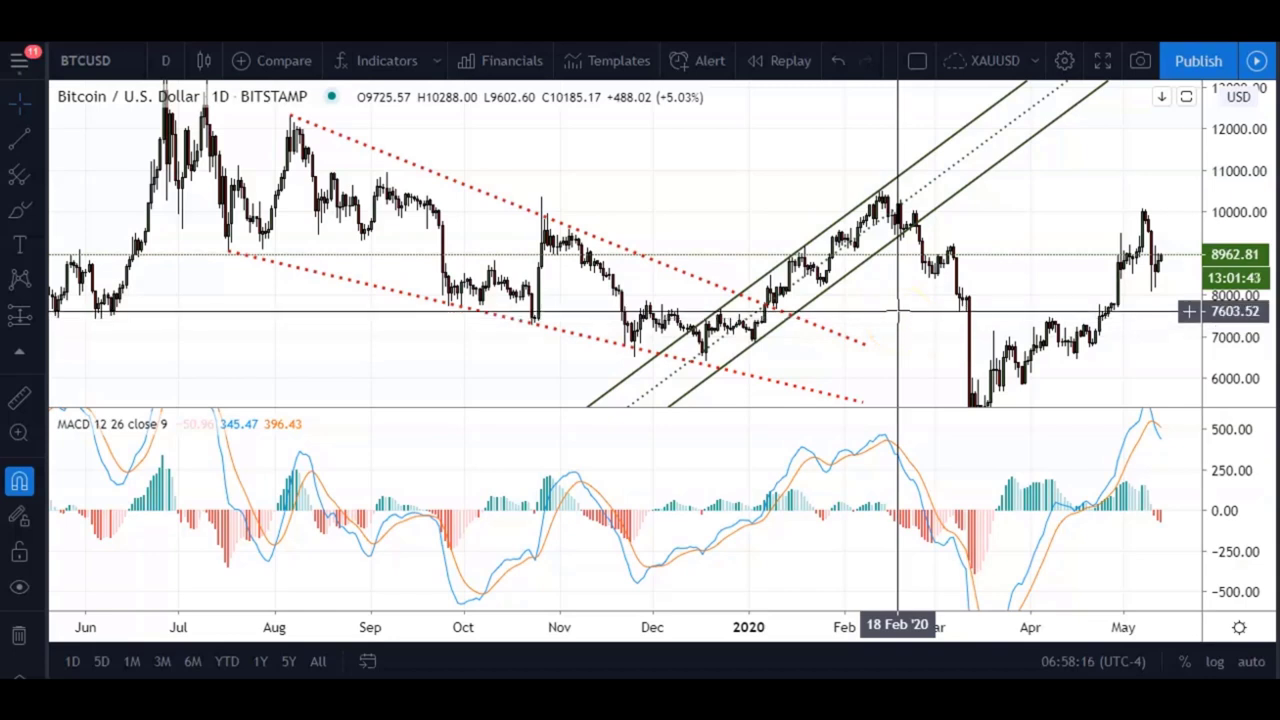
{"action": "left_click", "coordinate": [885, 305]}
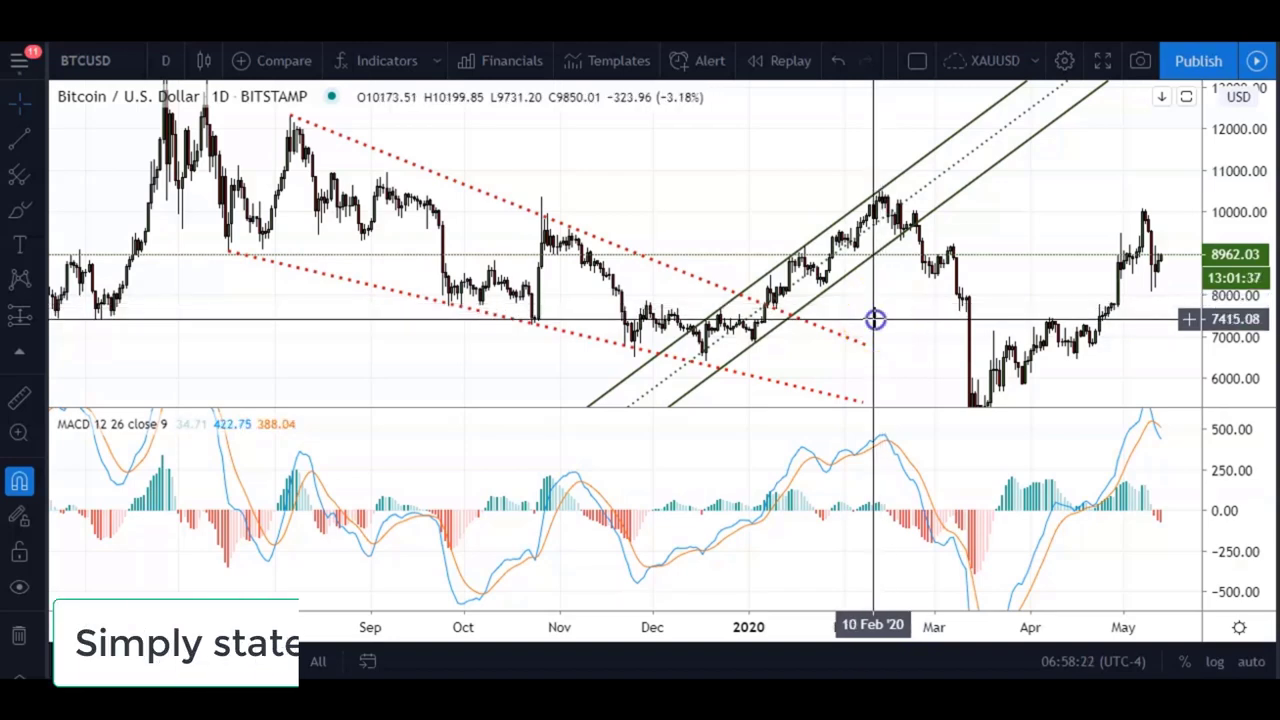
Examine the lows along the falling red dotted wedge from July to December 2019 against the MACD histogram.
{"action": "left_click_drag", "start_coordinate": [874, 320], "coordinate": [943, 334]}
{"action": "left_click", "coordinate": [746, 591]}
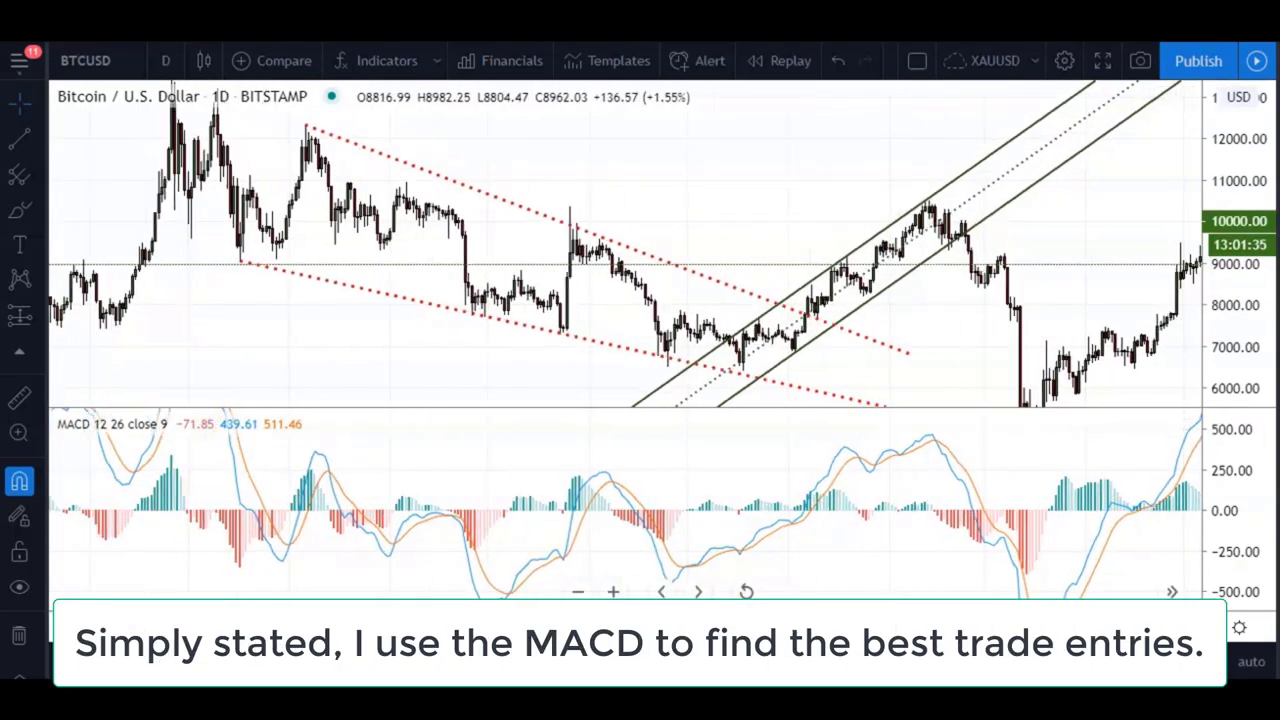
{"action": "left_click_drag", "start_coordinate": [334, 346], "coordinate": [338, 371]}
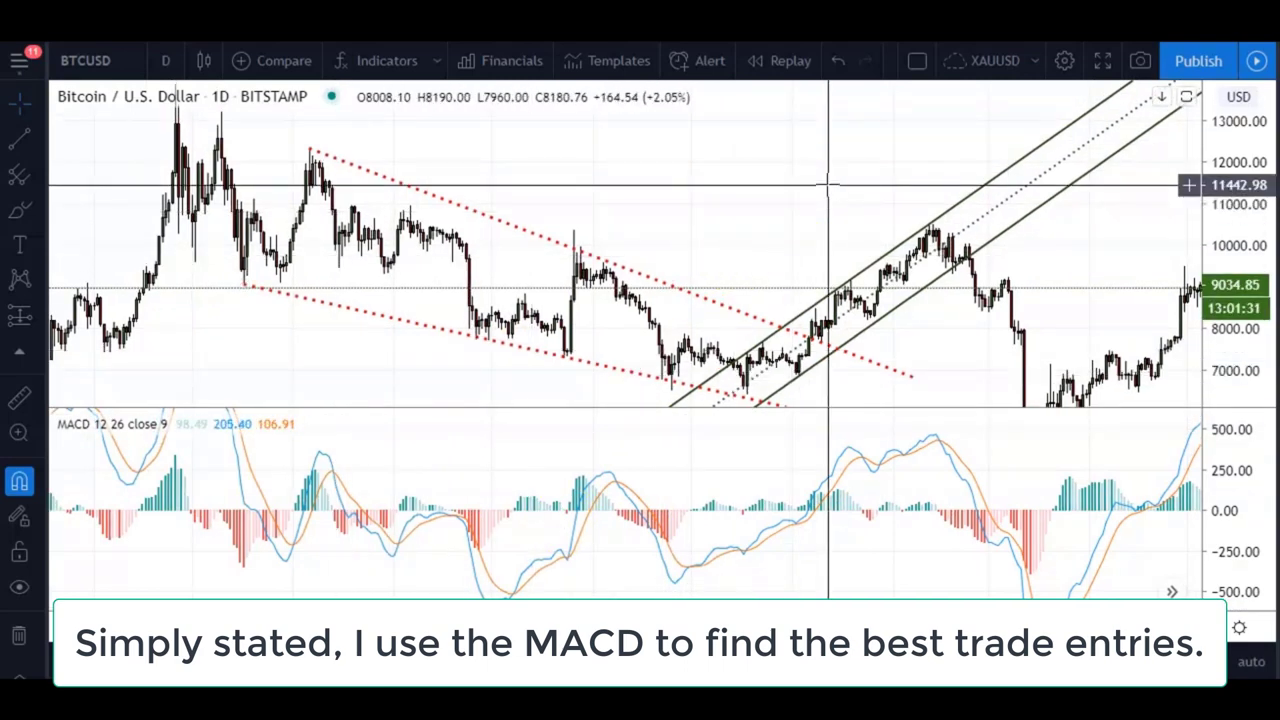
{"action": "left_click", "coordinate": [650, 163]}
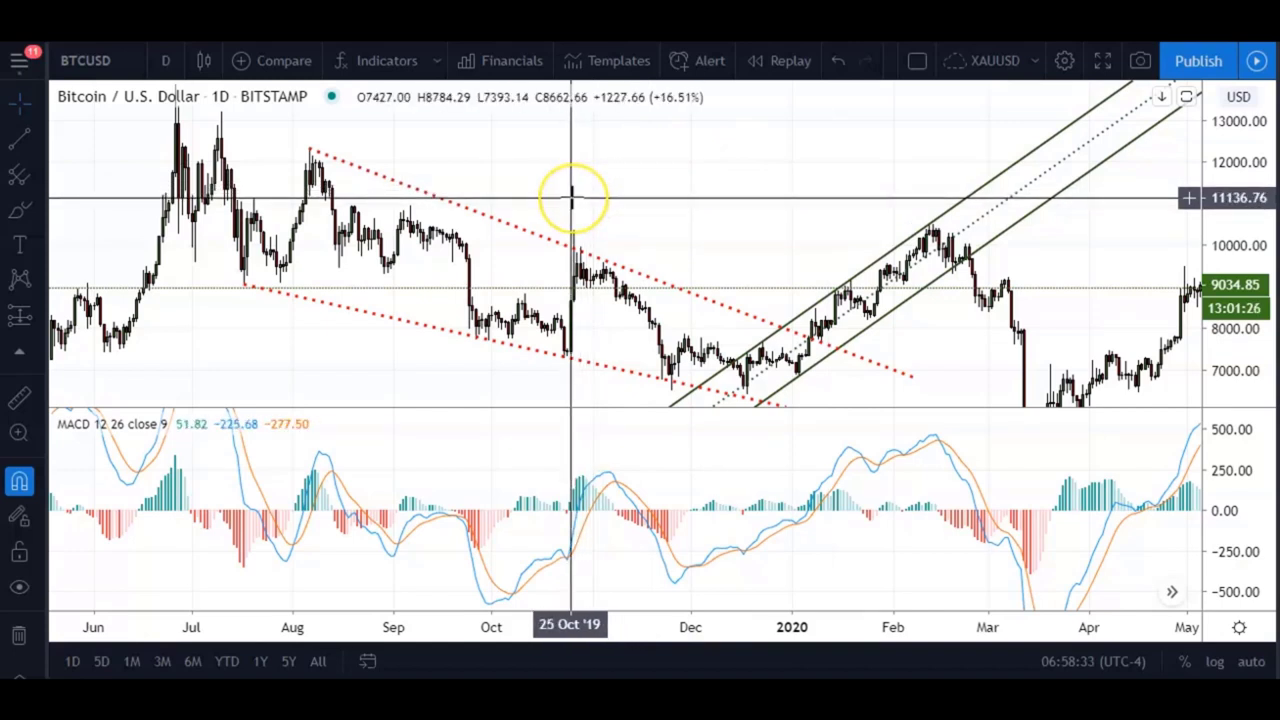
{"action": "left_click", "coordinate": [583, 200]}
{"action": "left_click_drag", "start_coordinate": [686, 200], "coordinate": [737, 163]}
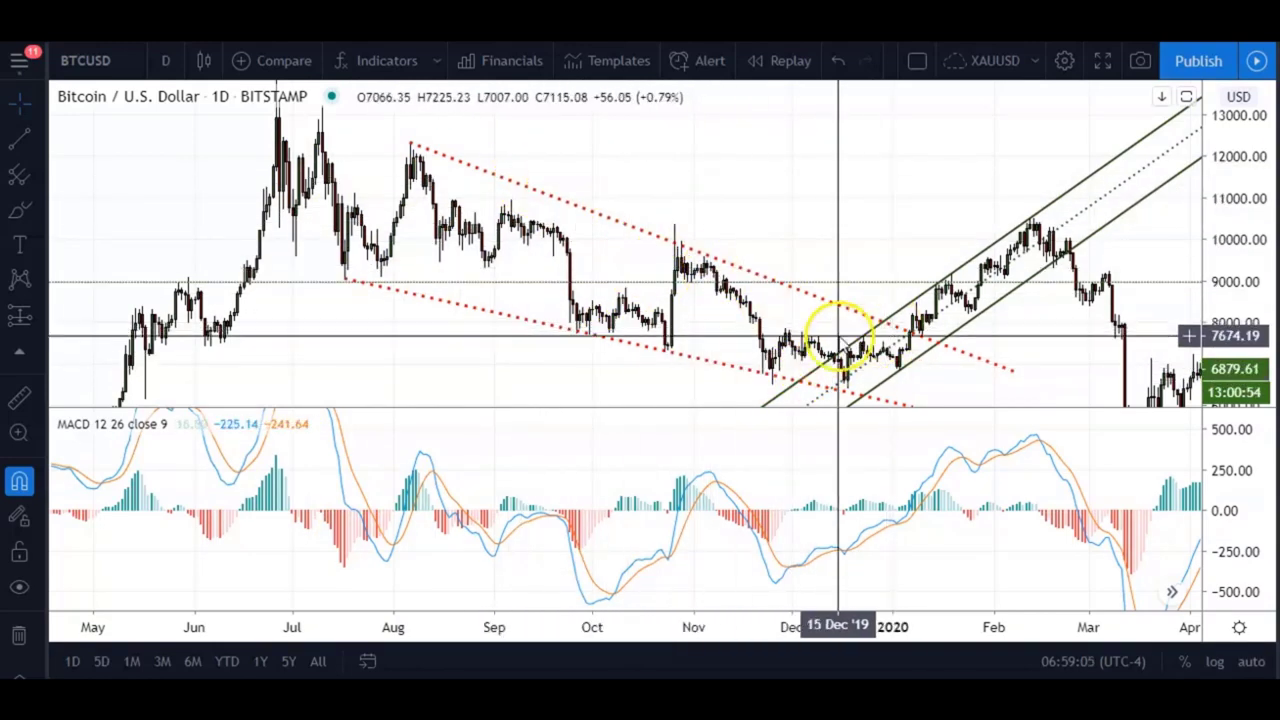
{"action": "left_click_drag", "start_coordinate": [829, 183], "coordinate": [757, 323]}
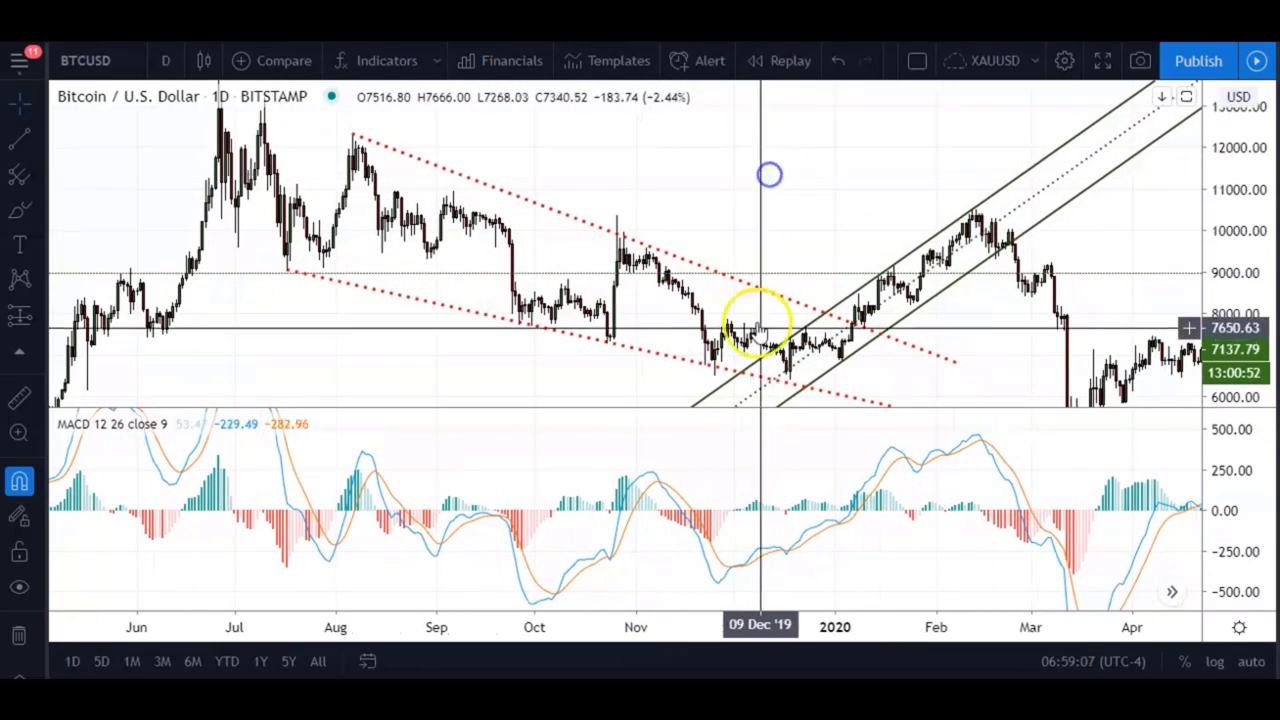
{"action": "left_click_drag", "start_coordinate": [745, 212], "coordinate": [701, 205]}
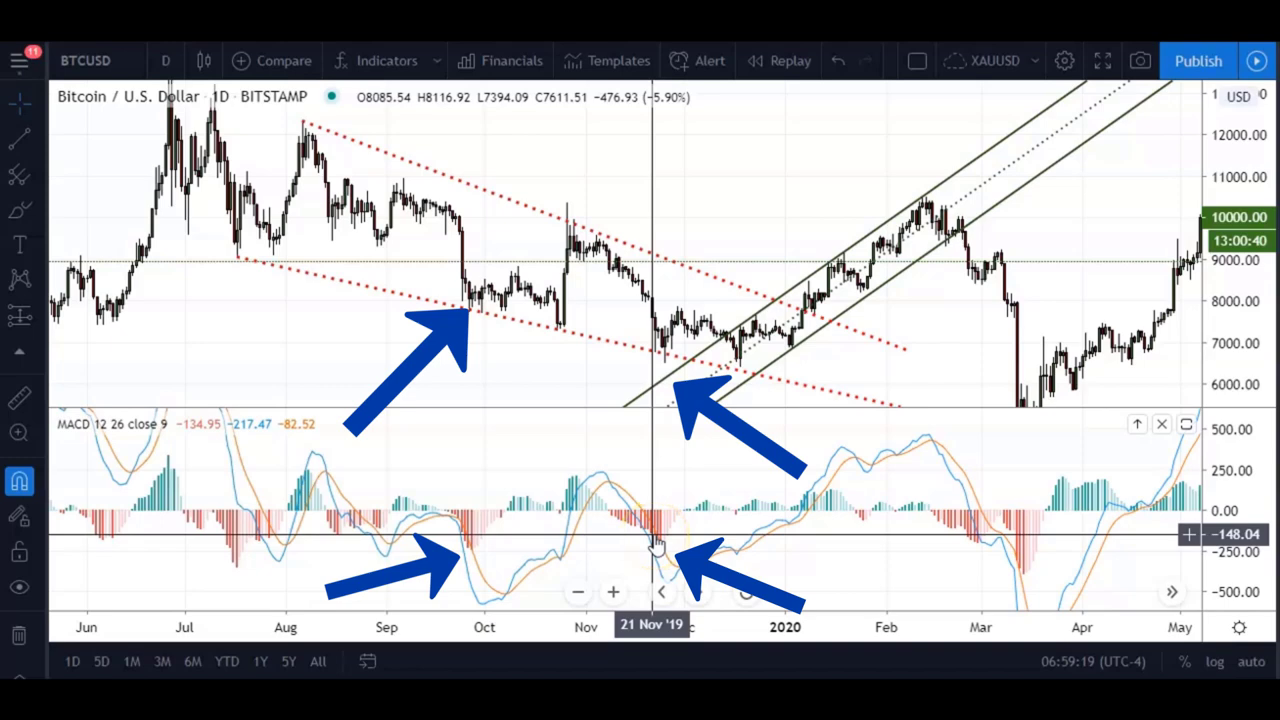
Draw a trend line across the MACD histogram troughs from about -184 on 24 Nov '19 to about -28 on 17 Dec '19.
{"action": "left_click", "coordinate": [52, 162]}
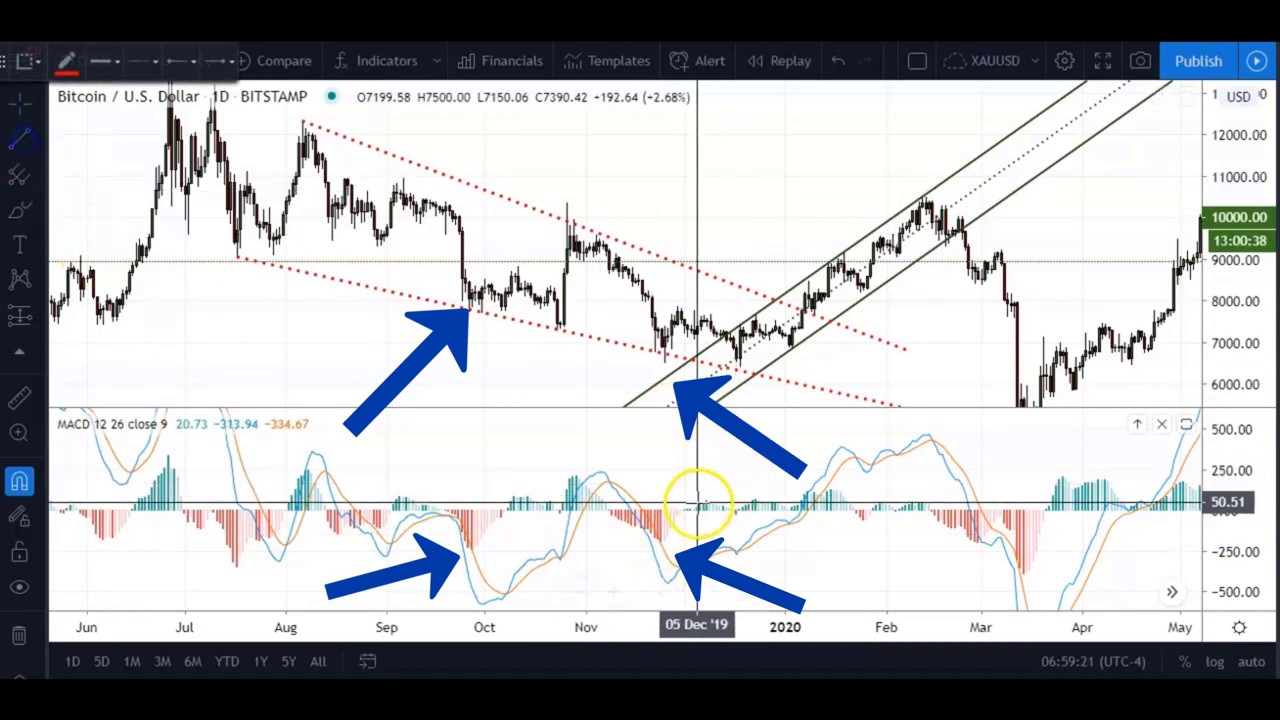
{"action": "left_click", "coordinate": [661, 540]}
{"action": "left_click", "coordinate": [737, 515]}
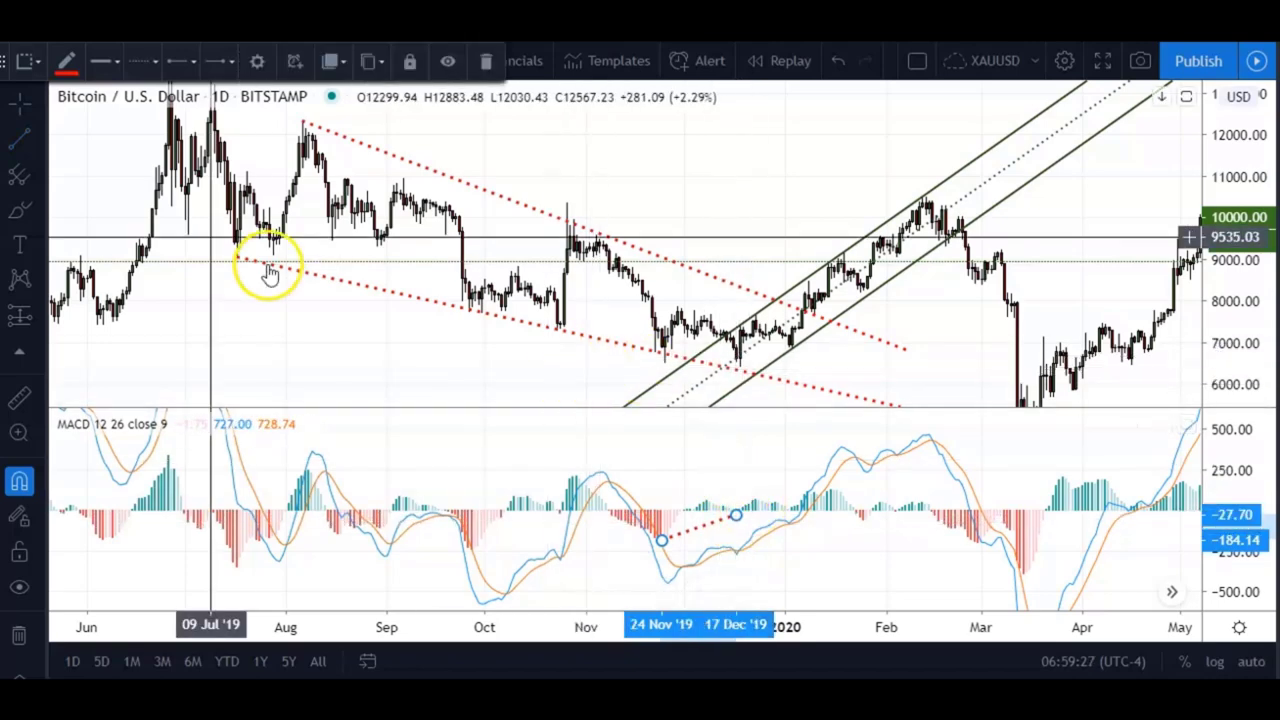
Recolour the trend line across the November–December 2019 histogram troughs dark green and set its line style to solid.
{"action": "left_click", "coordinate": [64, 64]}
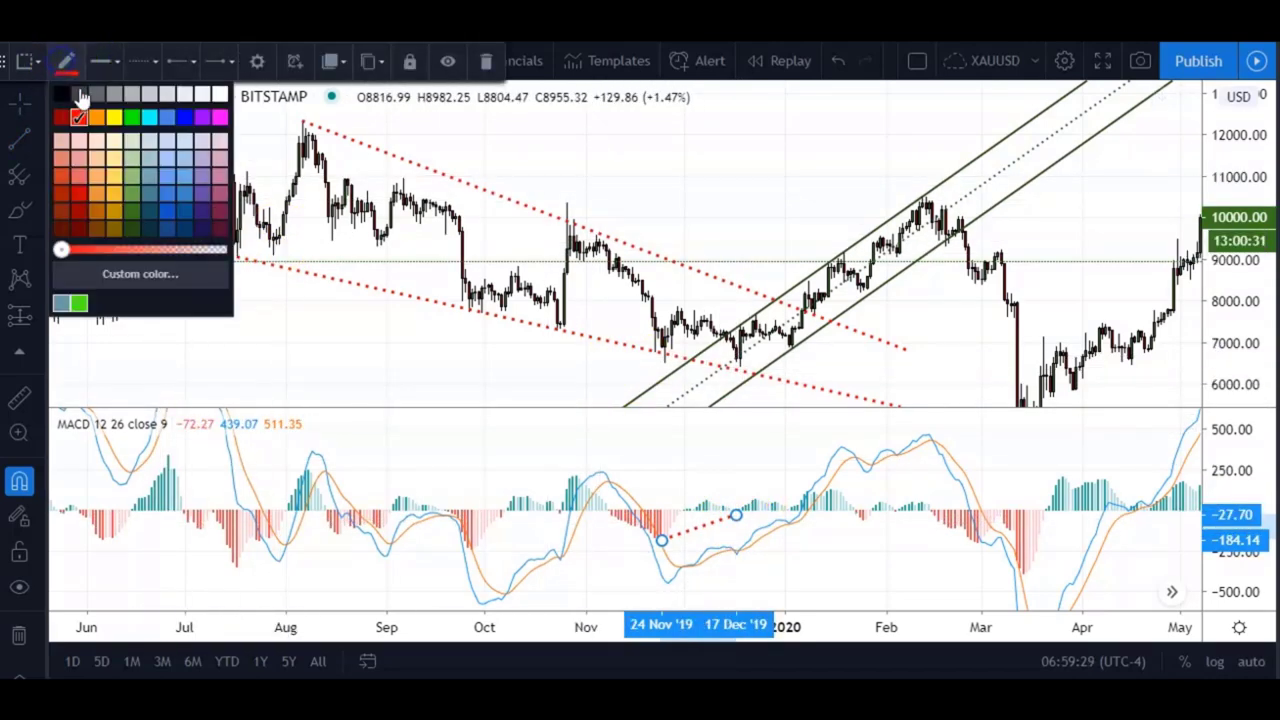
{"action": "left_click", "coordinate": [127, 232]}
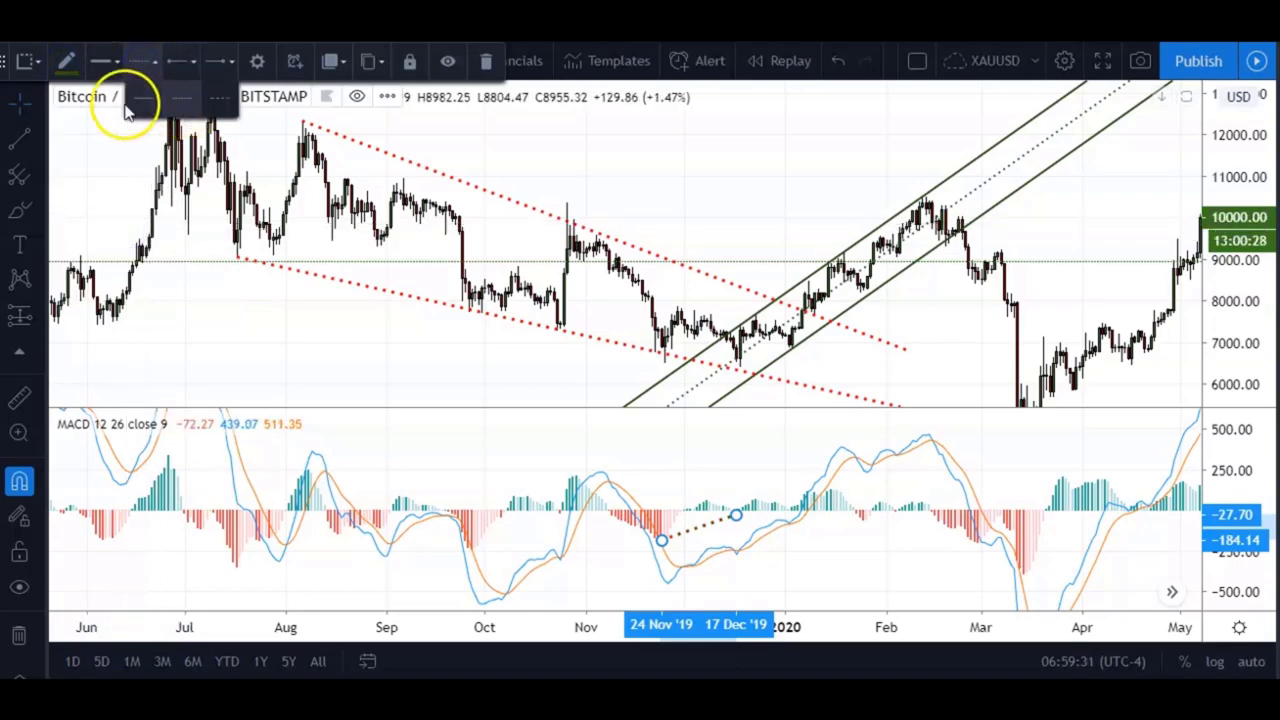
{"action": "left_click", "coordinate": [148, 108]}
{"action": "left_click_drag", "start_coordinate": [726, 184], "coordinate": [742, 196]}
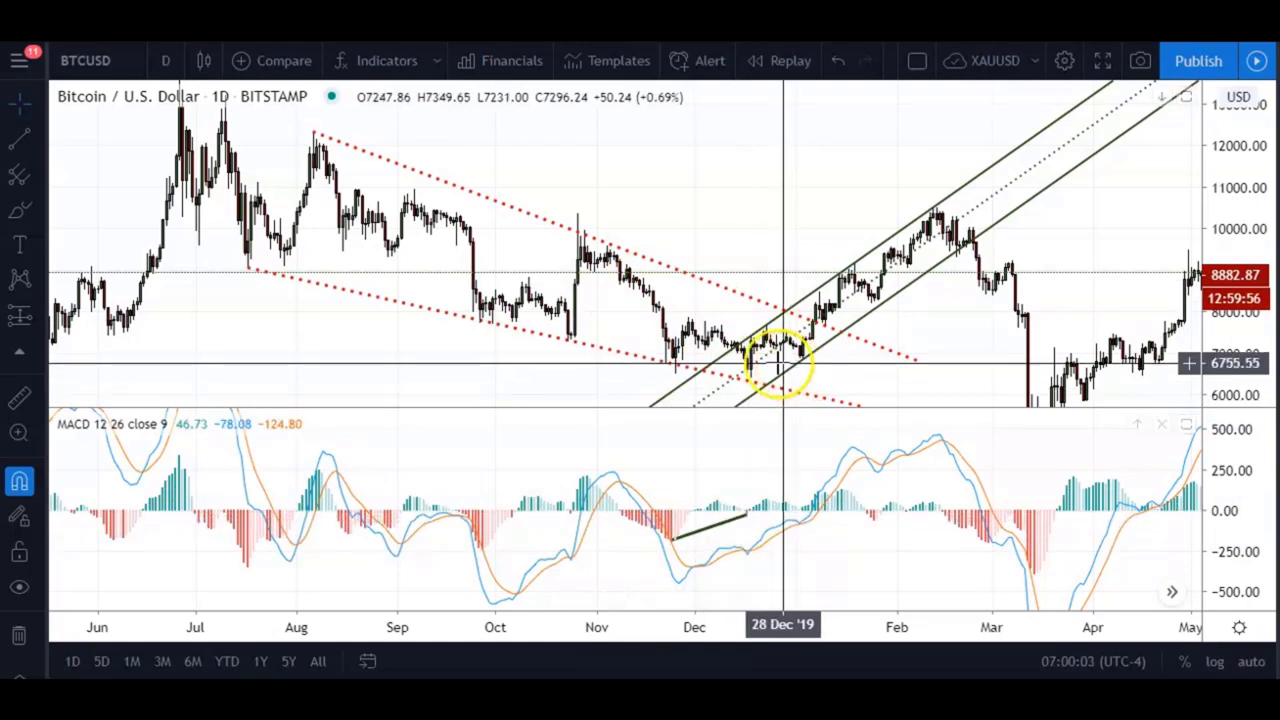
Examine the price action in and after the rising channel, from the December 2019 low through May 2020.
{"action": "left_click_drag", "start_coordinate": [871, 169], "coordinate": [644, 148]}
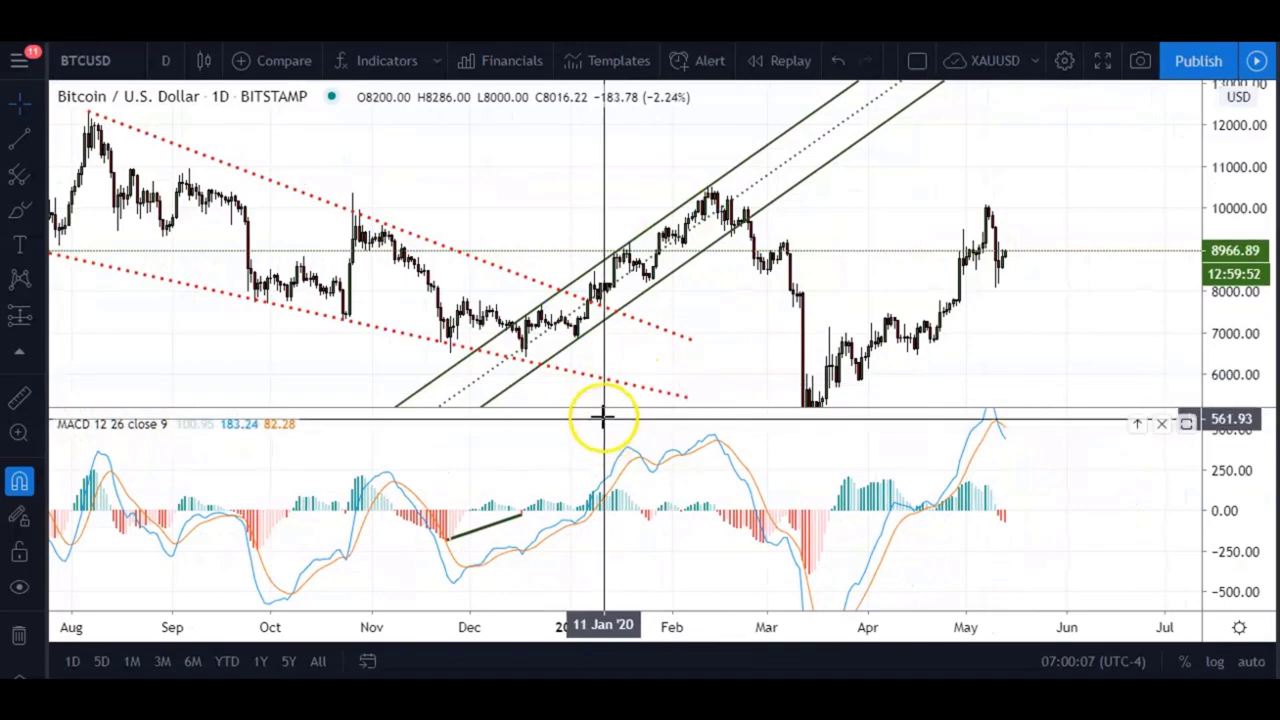
{"action": "left_click", "coordinate": [820, 391]}
{"action": "left_click", "coordinate": [613, 362]}
{"action": "left_click", "coordinate": [703, 360]}
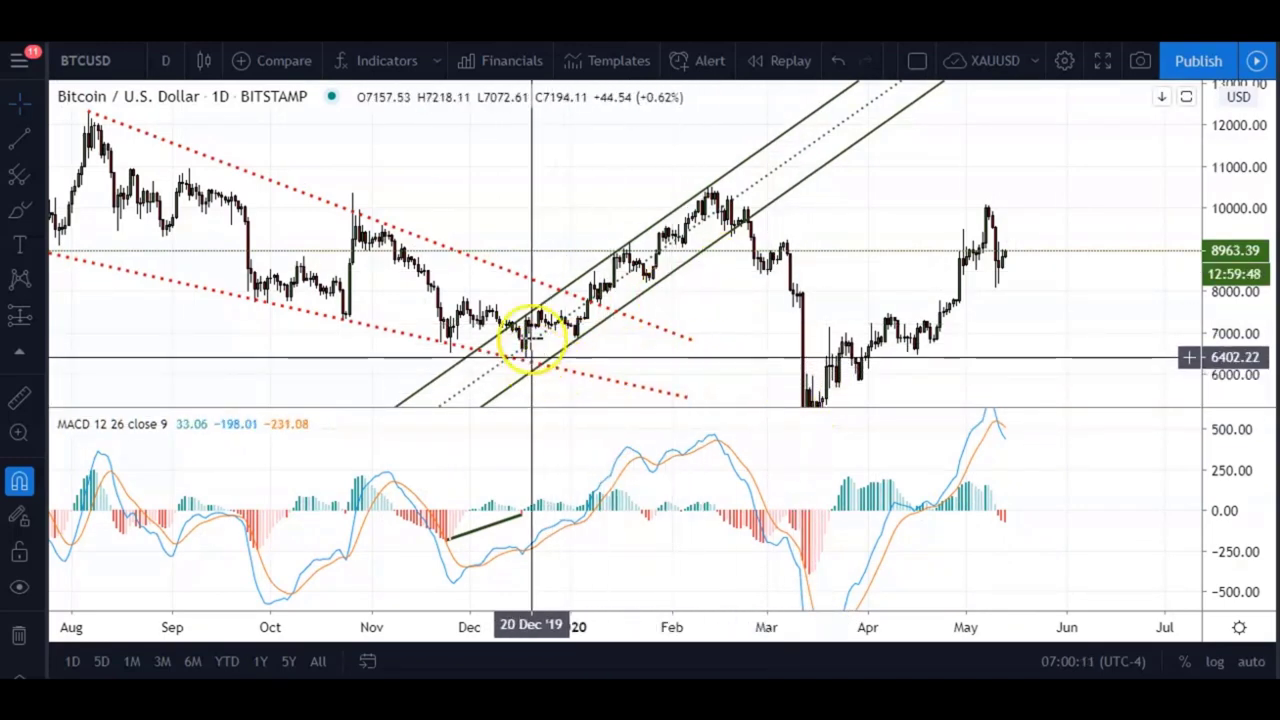
{"action": "left_click", "coordinate": [714, 190]}
{"action": "left_click", "coordinate": [829, 300]}
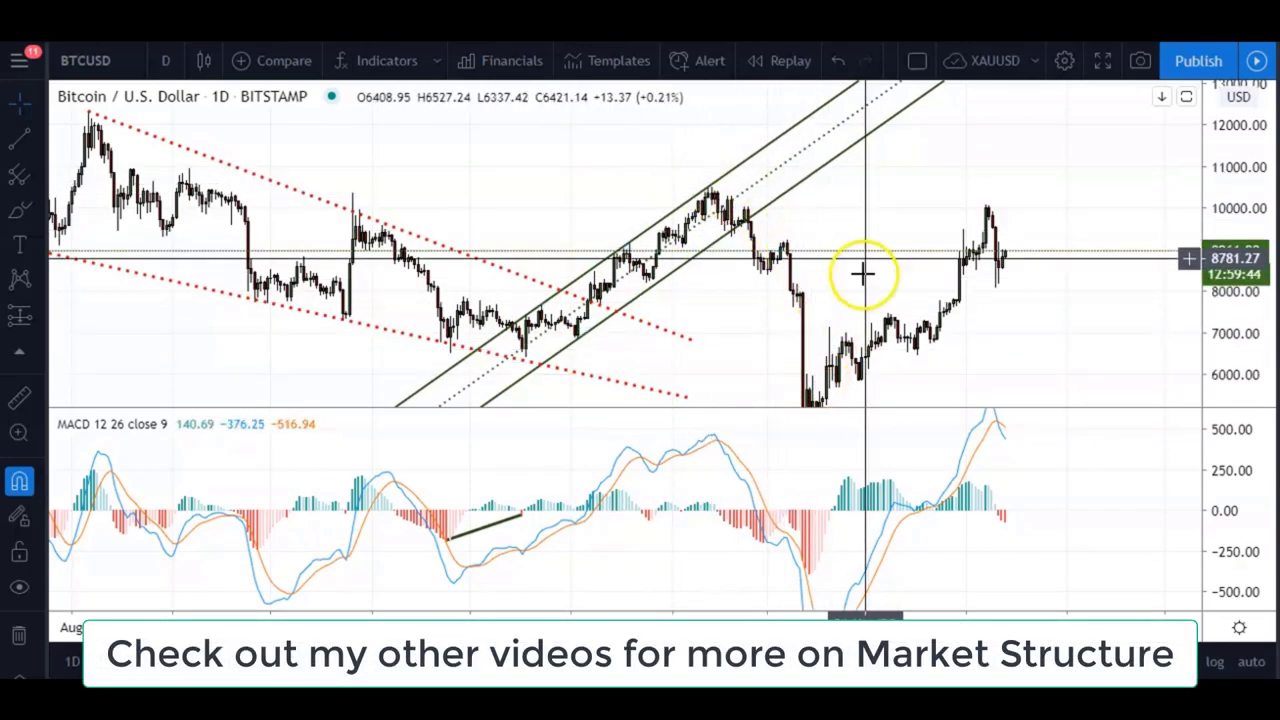
{"action": "left_click_drag", "start_coordinate": [1229, 204], "coordinate": [1229, 242]}
{"action": "left_click_drag", "start_coordinate": [931, 180], "coordinate": [958, 175]}
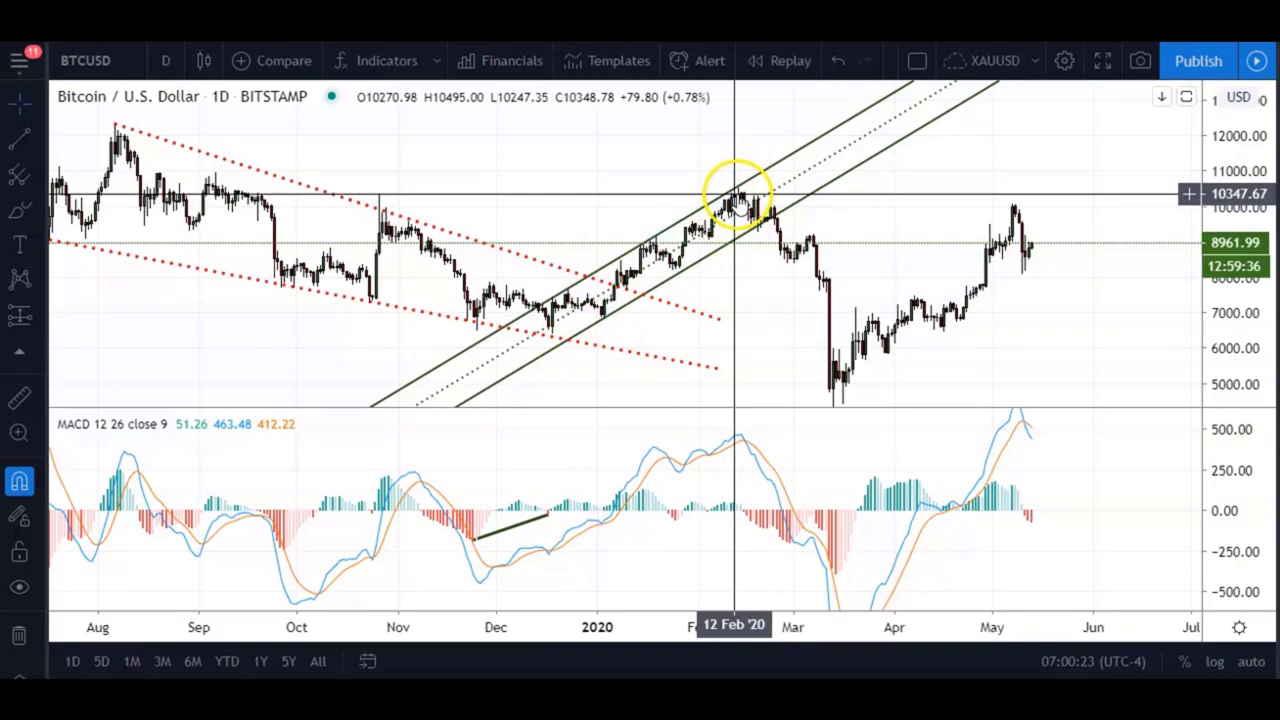
Draw a trend line above the MACD histogram from about 62.55 on 17 Dec '19 to about 170.85 on 30 Dec '19.
{"action": "left_click", "coordinate": [15, 145]}
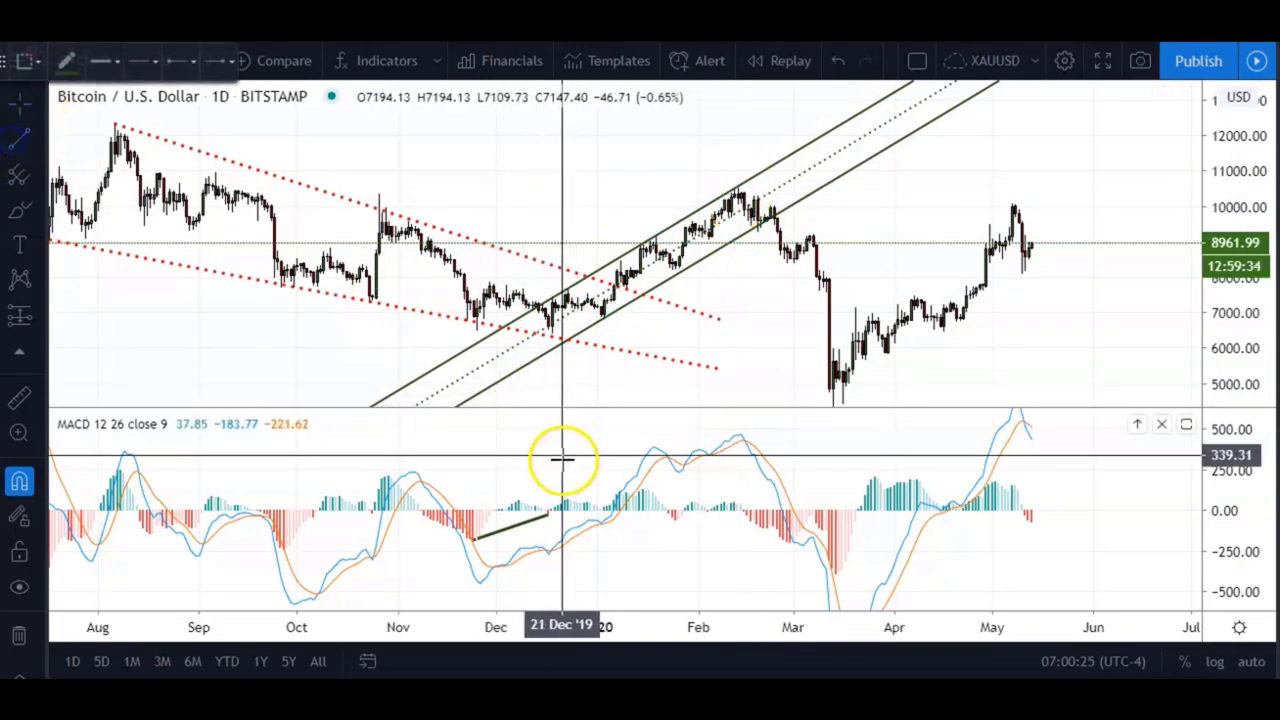
{"action": "left_click", "coordinate": [548, 500]}
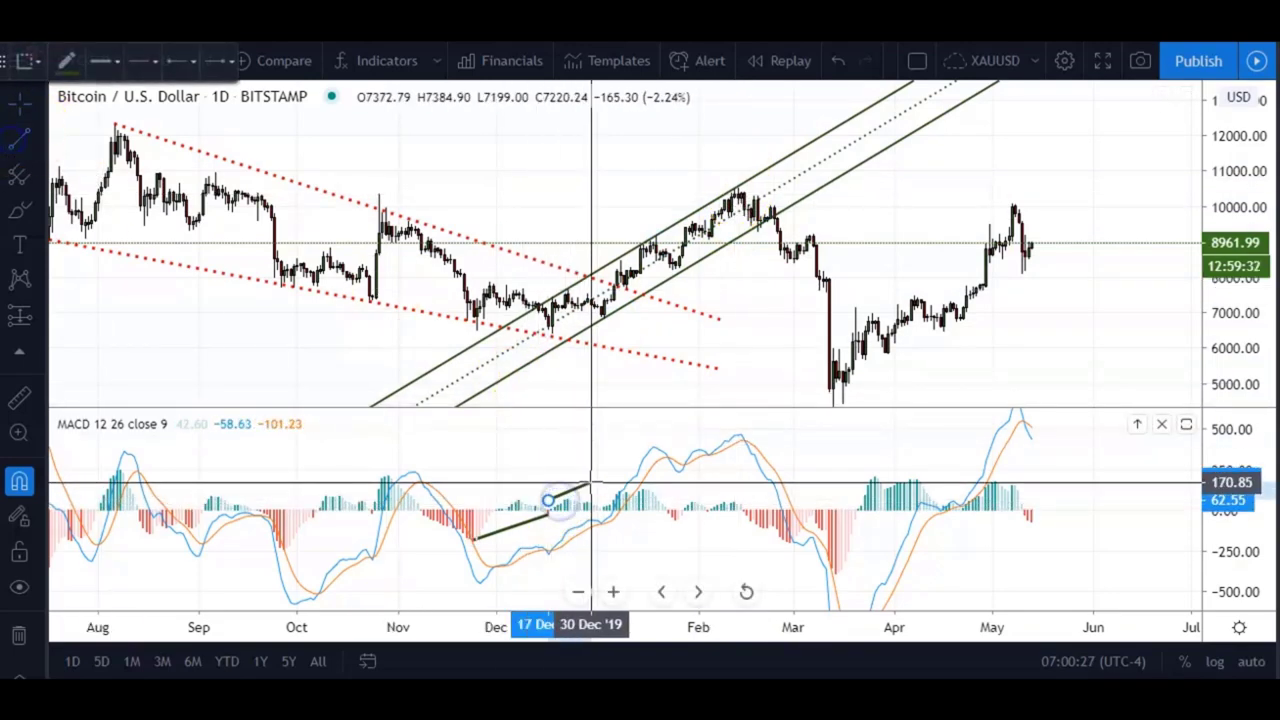
{"action": "left_click", "coordinate": [591, 483]}
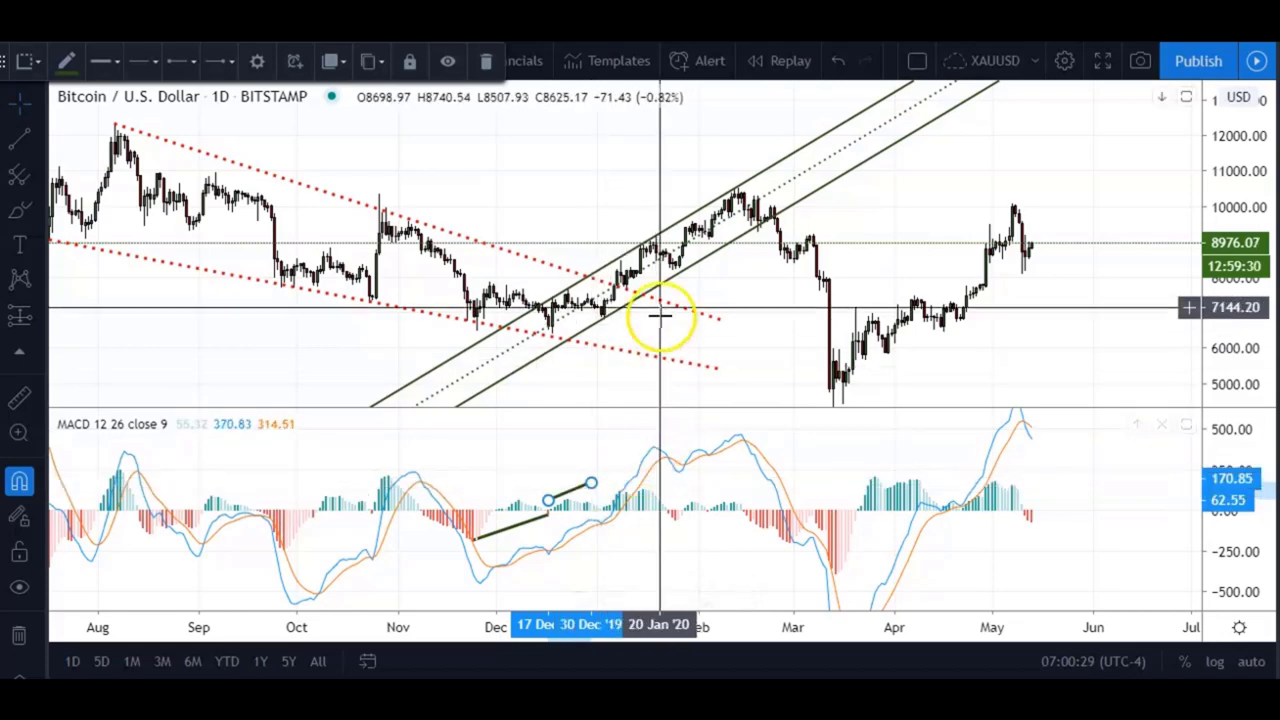
Draw a red trend line over the histogram peaks from about 140.76 on 16 Jan '20 to about 50.51 on 10 Feb '20.
{"action": "left_click", "coordinate": [18, 141]}
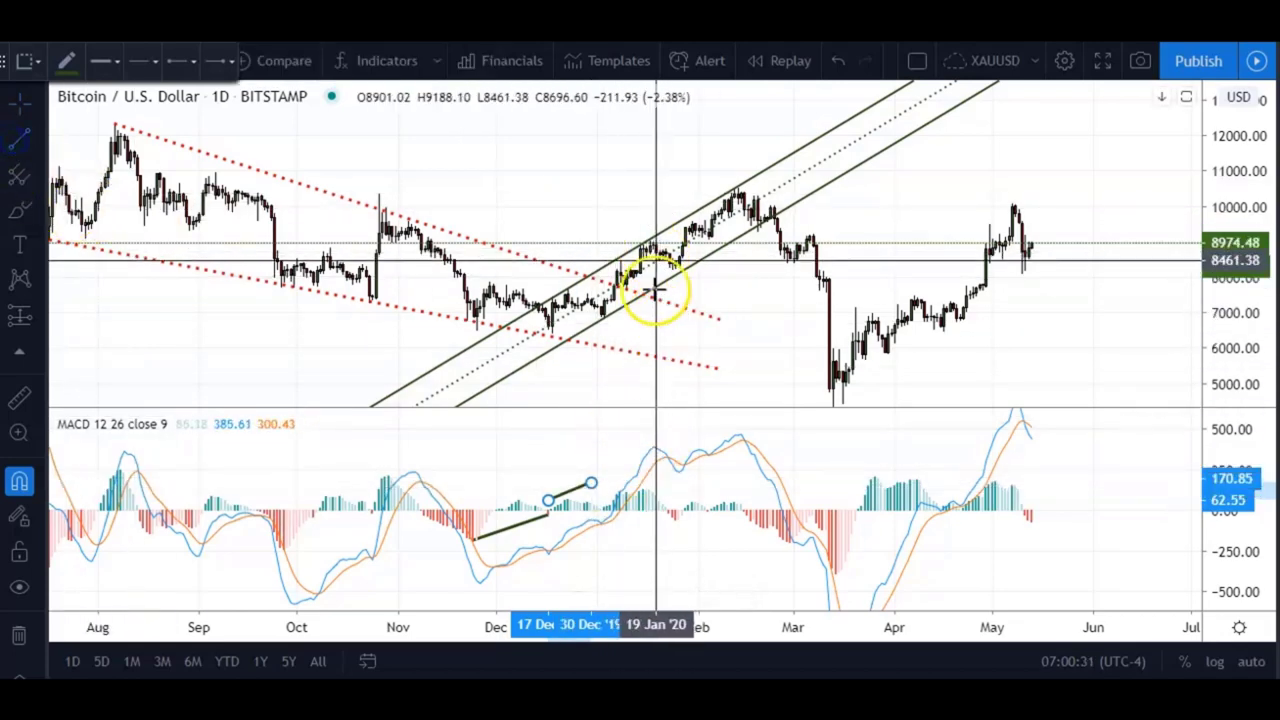
{"action": "left_click", "coordinate": [646, 489]}
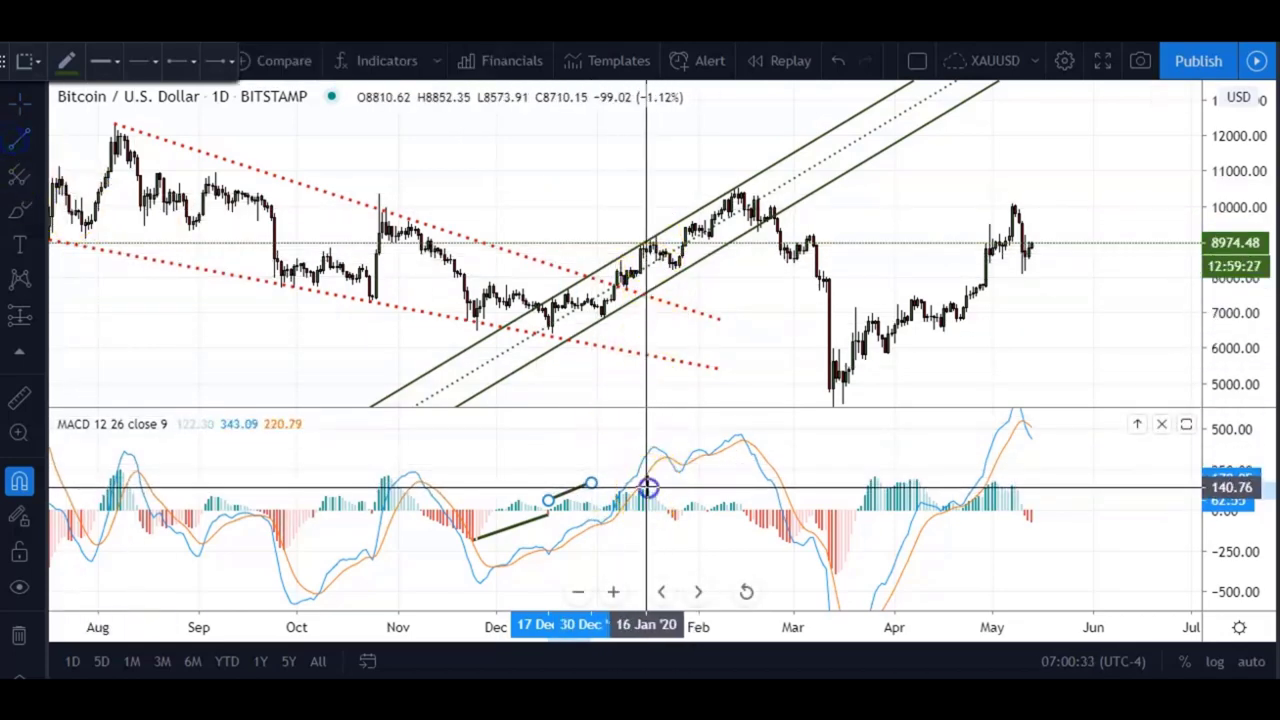
{"action": "left_click", "coordinate": [727, 502]}
{"action": "left_click", "coordinate": [65, 61]}
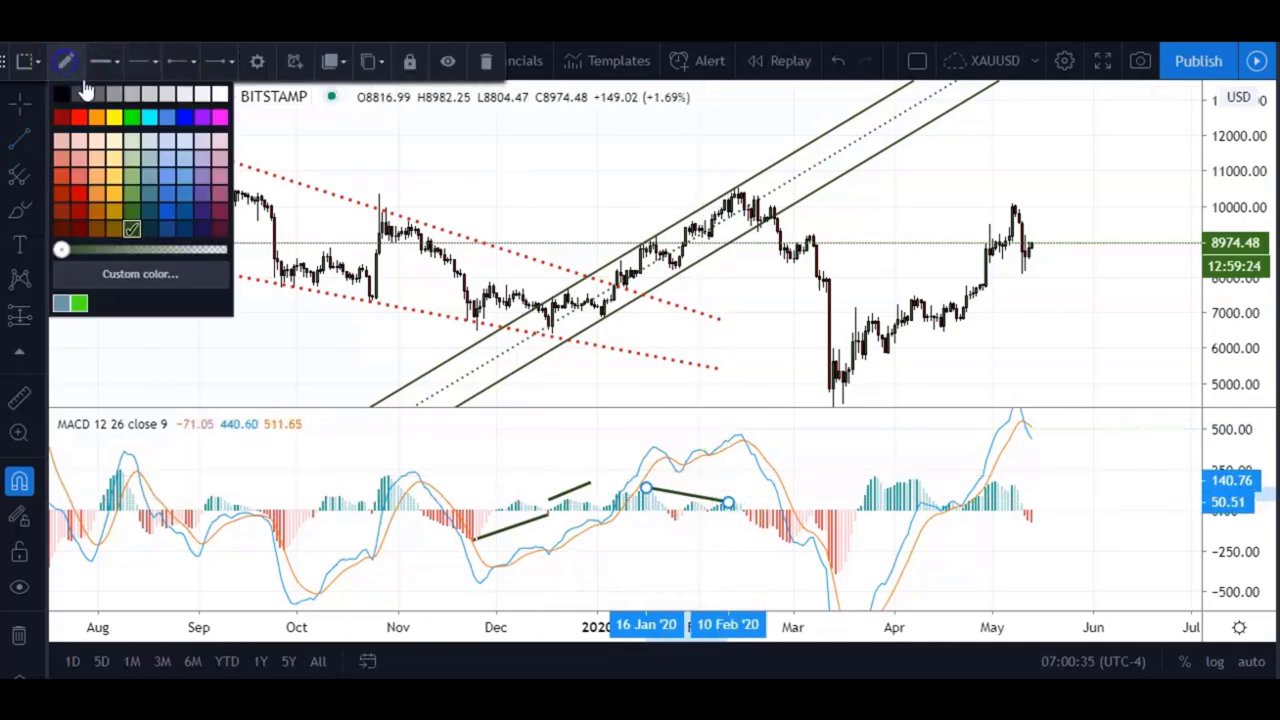
{"action": "left_click", "coordinate": [85, 118]}
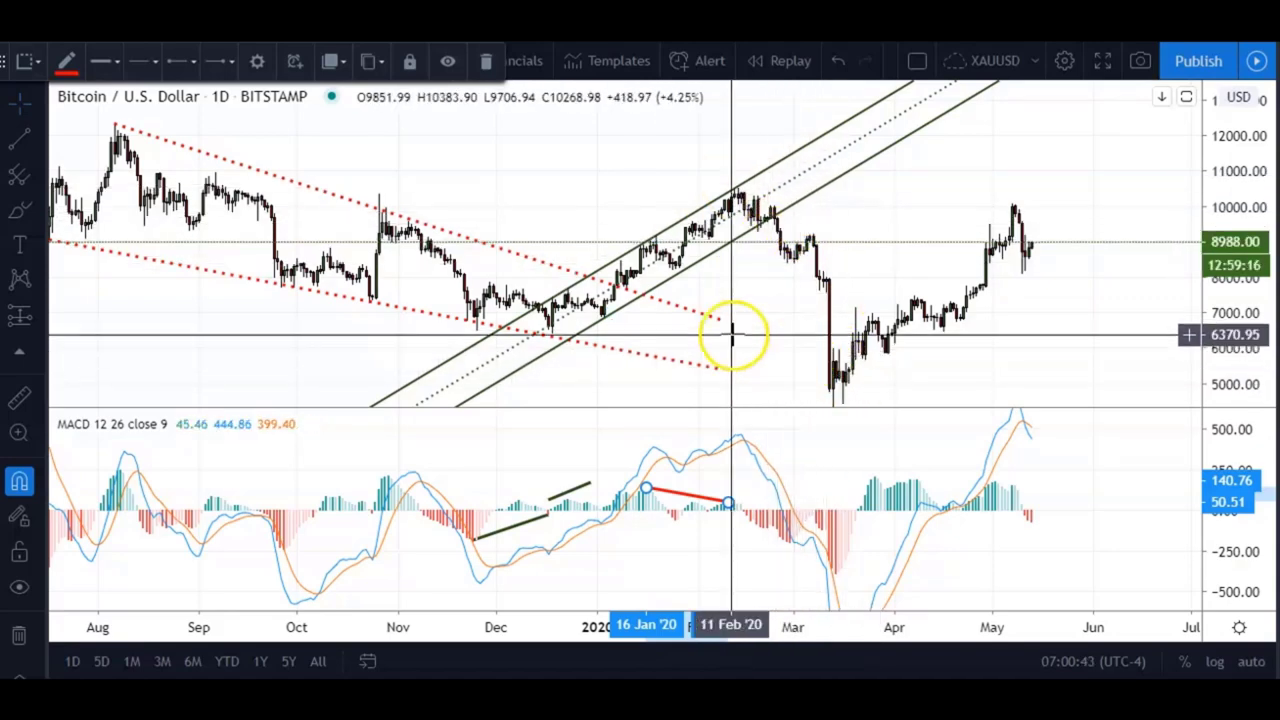
Mark an Elliott Correction Wave (ABC) from the 18 Dec '19 low, with A, B and C at the January and February 2020 swings in the channel.
{"action": "left_click", "coordinate": [38, 290]}
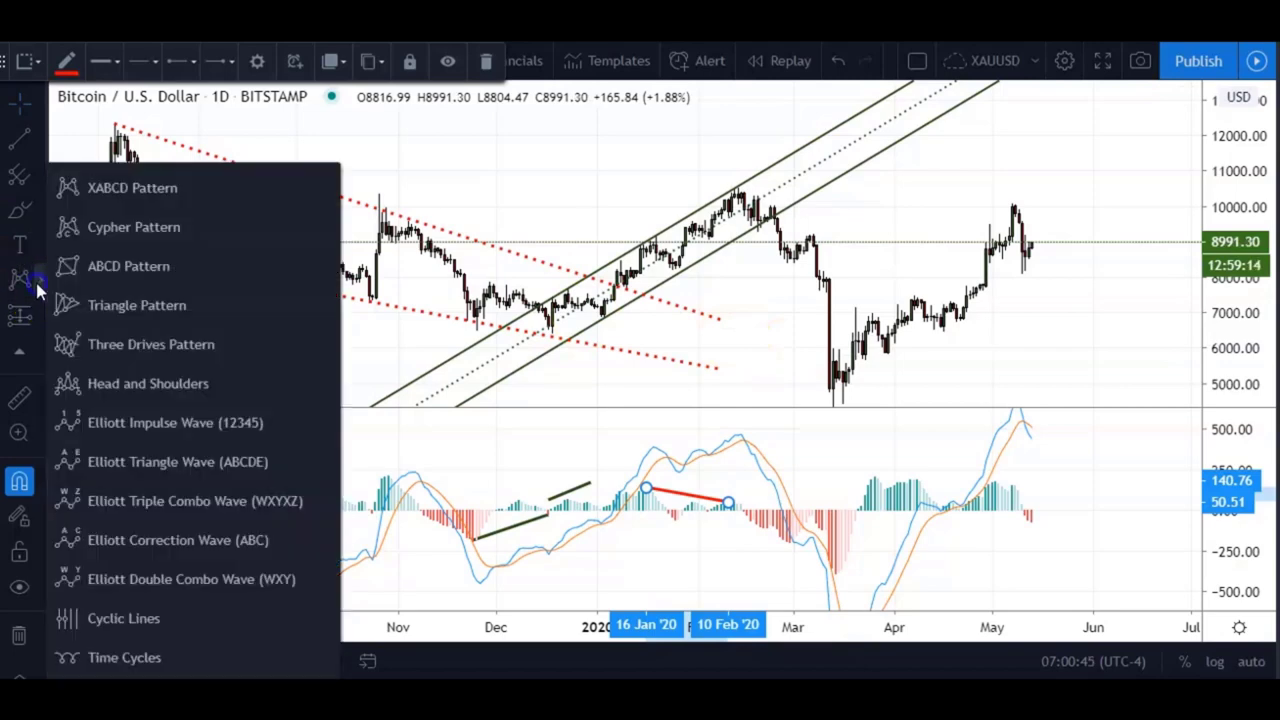
{"action": "left_click", "coordinate": [197, 543]}
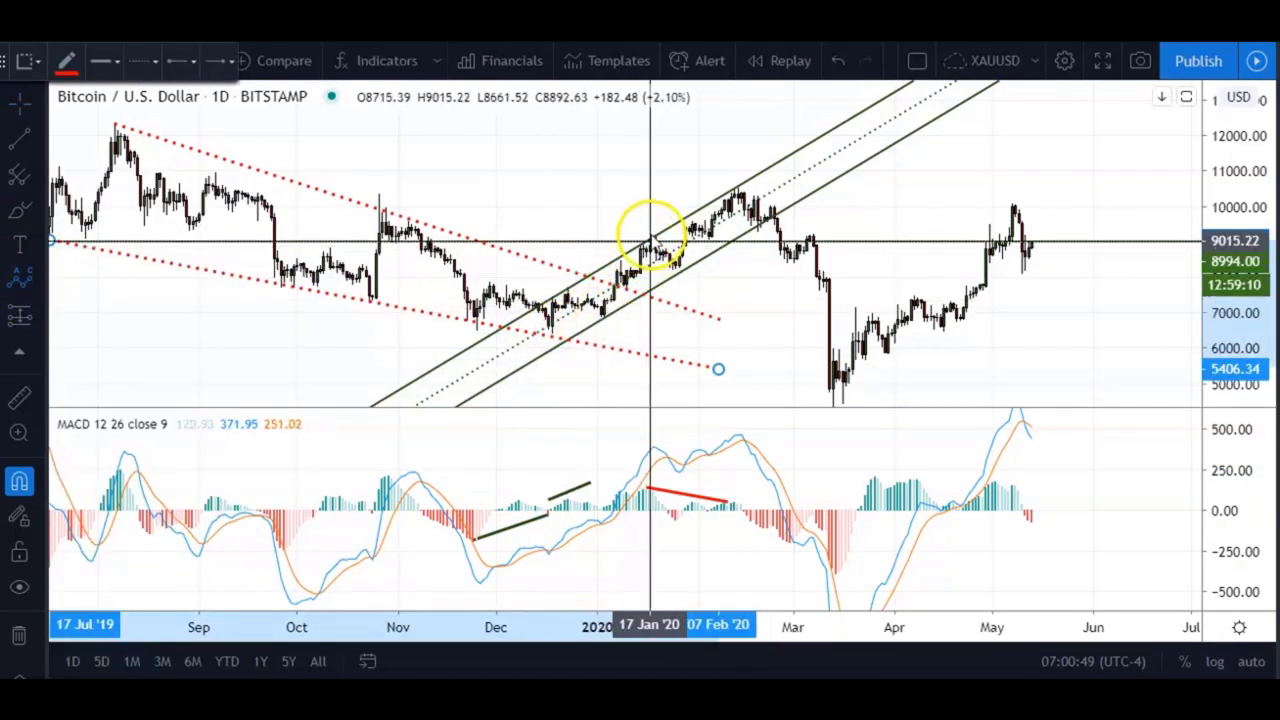
{"action": "left_click", "coordinate": [551, 333]}
{"action": "left_click", "coordinate": [655, 235]}
{"action": "left_click", "coordinate": [678, 283]}
{"action": "left_click", "coordinate": [740, 178]}
{"action": "left_click", "coordinate": [657, 151]}
Draw a pitchfork from the 18 Dec '19 low at 6425.00 through wave point A at 9188.10 and the low at point B.
{"action": "left_click", "coordinate": [19, 175]}
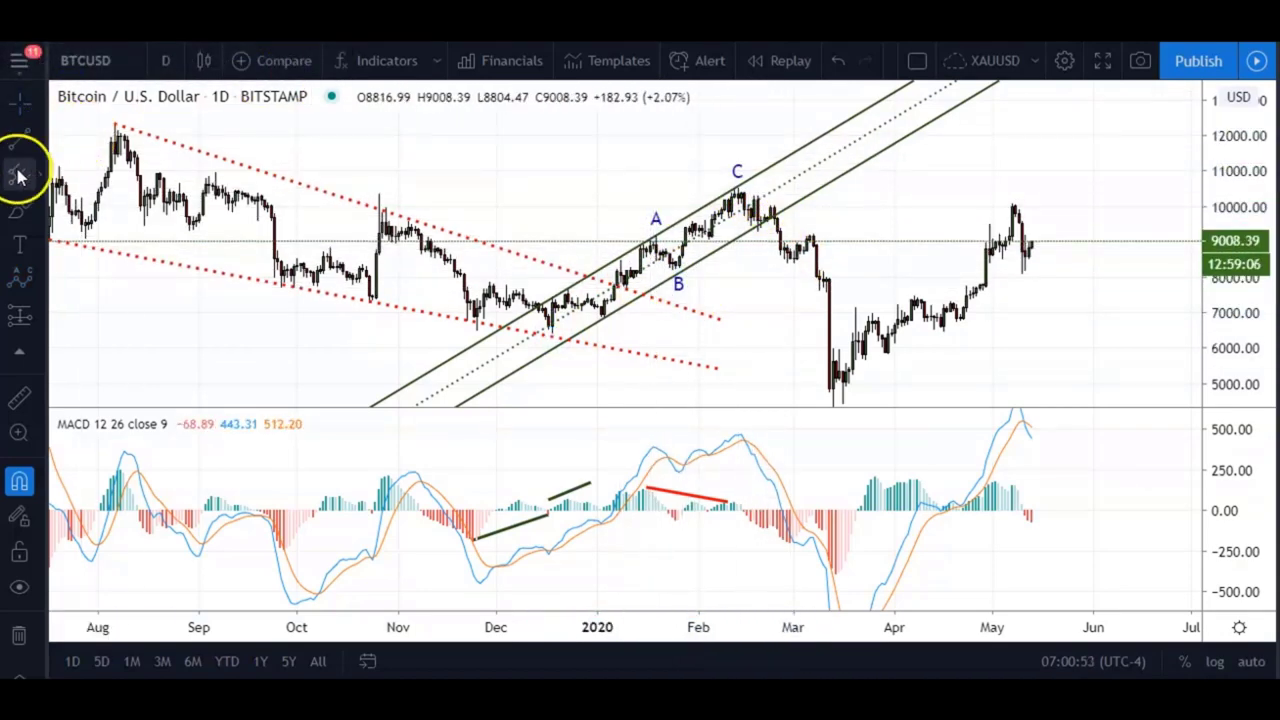
{"action": "left_click", "coordinate": [549, 372]}
{"action": "left_click", "coordinate": [657, 237]}
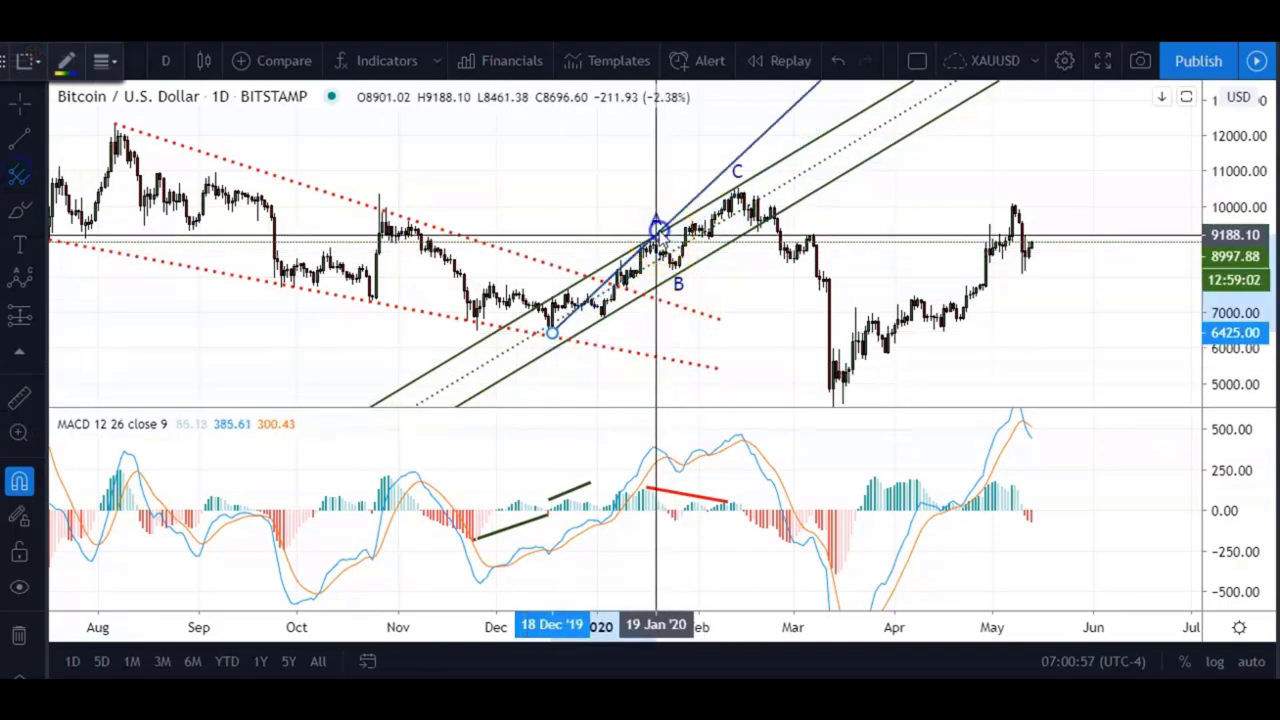
{"action": "left_click", "coordinate": [676, 280]}
{"action": "left_click", "coordinate": [675, 285]}
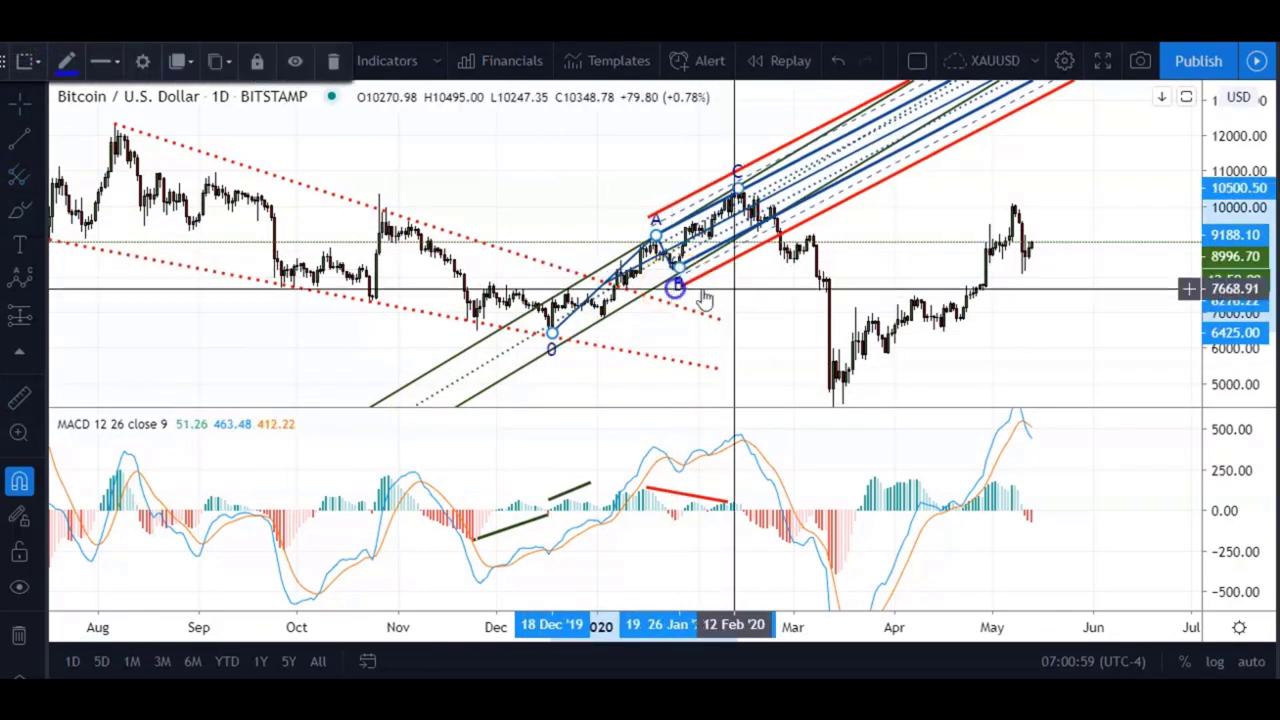
{"action": "left_click", "coordinate": [760, 291]}
Examine wave points A, B and C in the pitchfork up close against the red divergence line on the MACD histogram.
{"action": "left_click_drag", "start_coordinate": [1254, 348], "coordinate": [1251, 292]}
{"action": "left_click_drag", "start_coordinate": [616, 628], "coordinate": [251, 634]}
{"action": "left_click_drag", "start_coordinate": [708, 210], "coordinate": [1069, 278]}
{"action": "left_click_drag", "start_coordinate": [661, 626], "coordinate": [280, 633]}
{"action": "left_click_drag", "start_coordinate": [914, 287], "coordinate": [1043, 244]}
{"action": "left_click", "coordinate": [700, 197]}
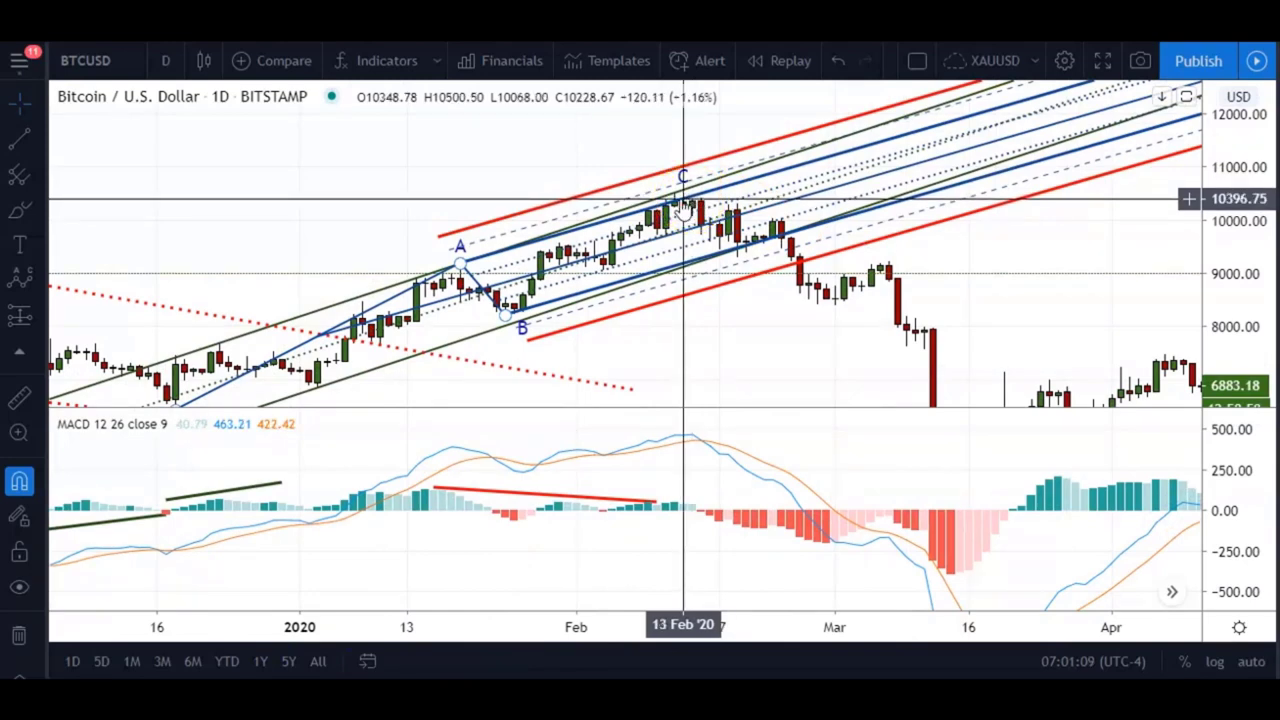
{"action": "left_click", "coordinate": [531, 509]}
{"action": "left_click_drag", "start_coordinate": [417, 623], "coordinate": [513, 503]}
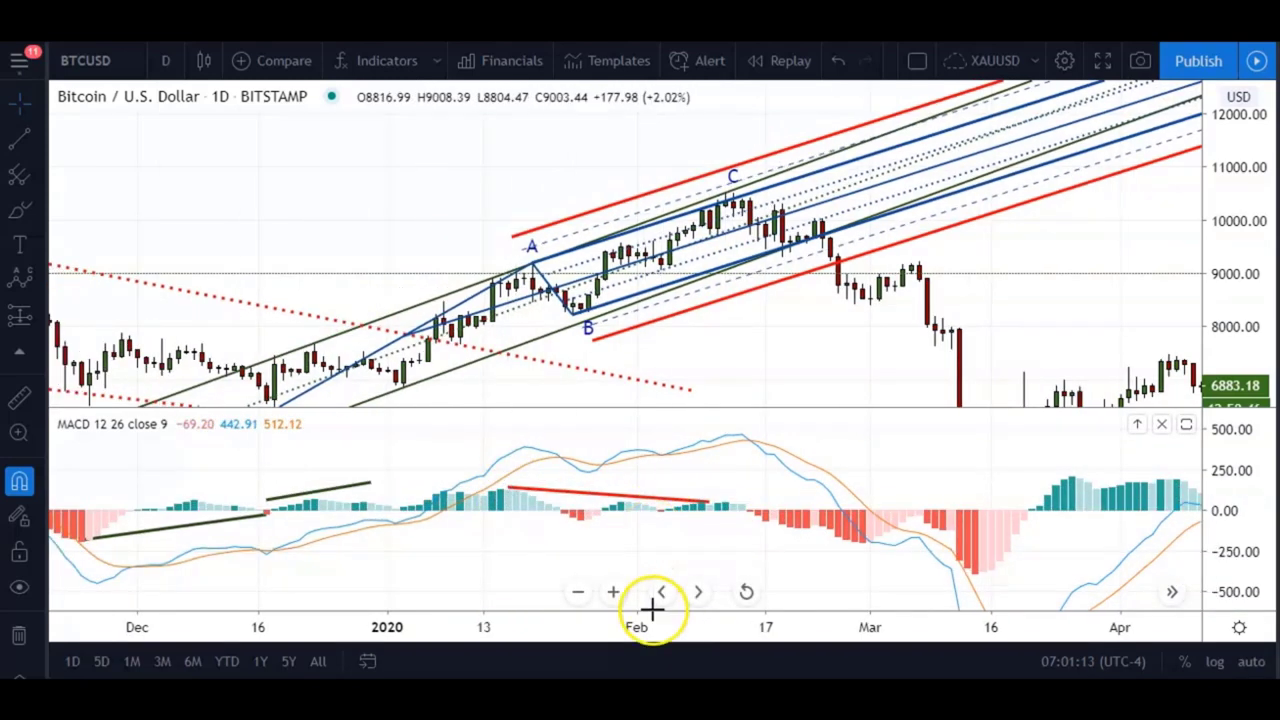
{"action": "left_click_drag", "start_coordinate": [539, 633], "coordinate": [717, 628]}
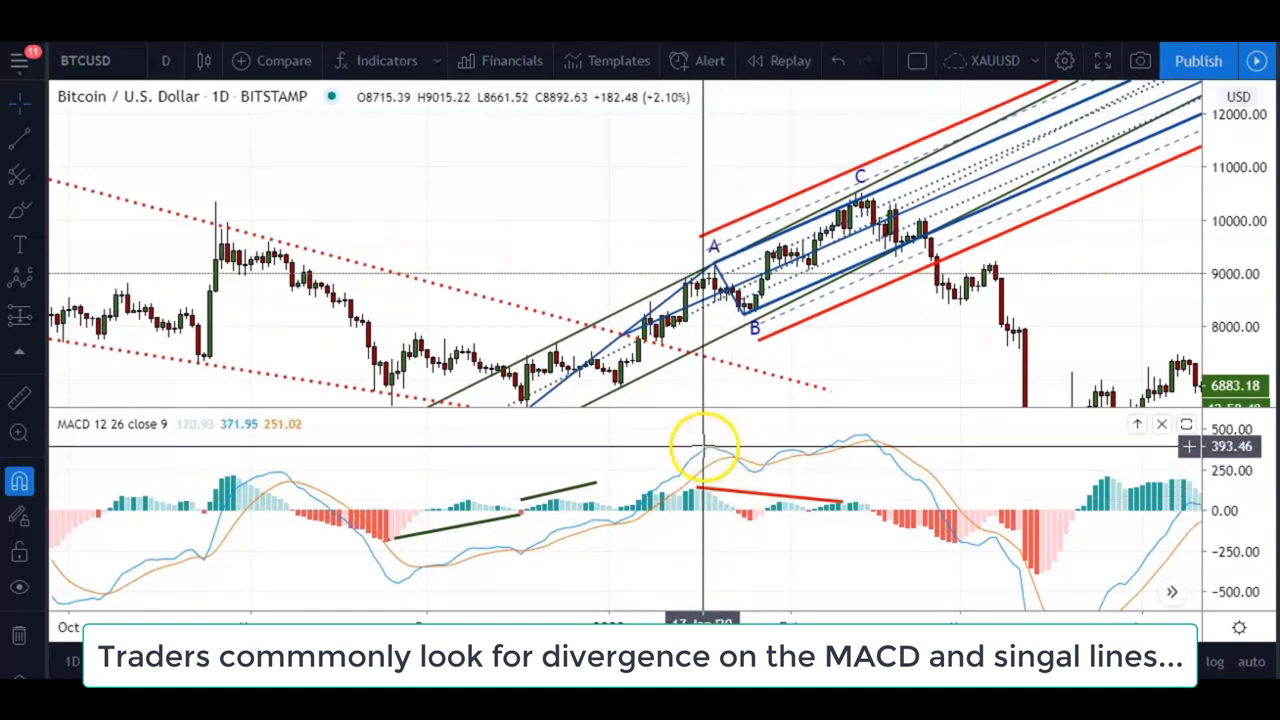
Try a trend line over the MACD line peaks from about 351.35 on 19 Jan '20 to about 513.80 on 13 Feb '20, and remove it.
{"action": "left_click", "coordinate": [28, 142]}
{"action": "left_click", "coordinate": [713, 453]}
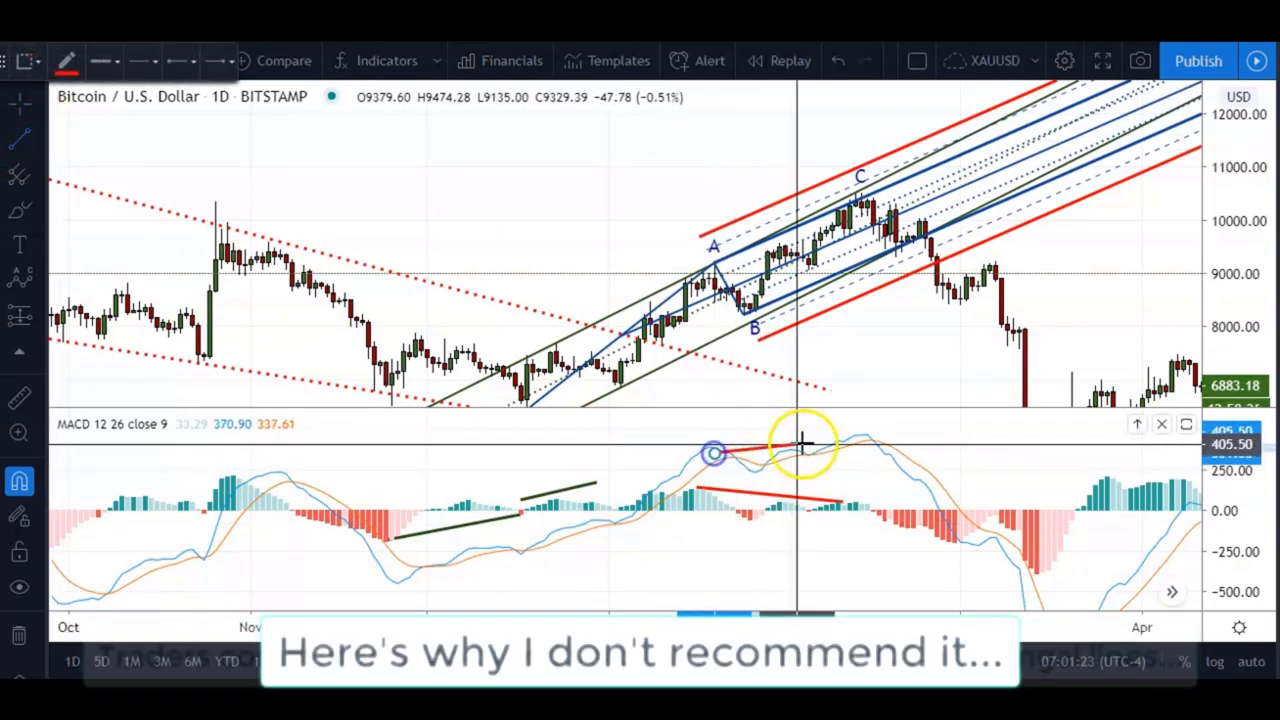
{"action": "left_click", "coordinate": [861, 428]}
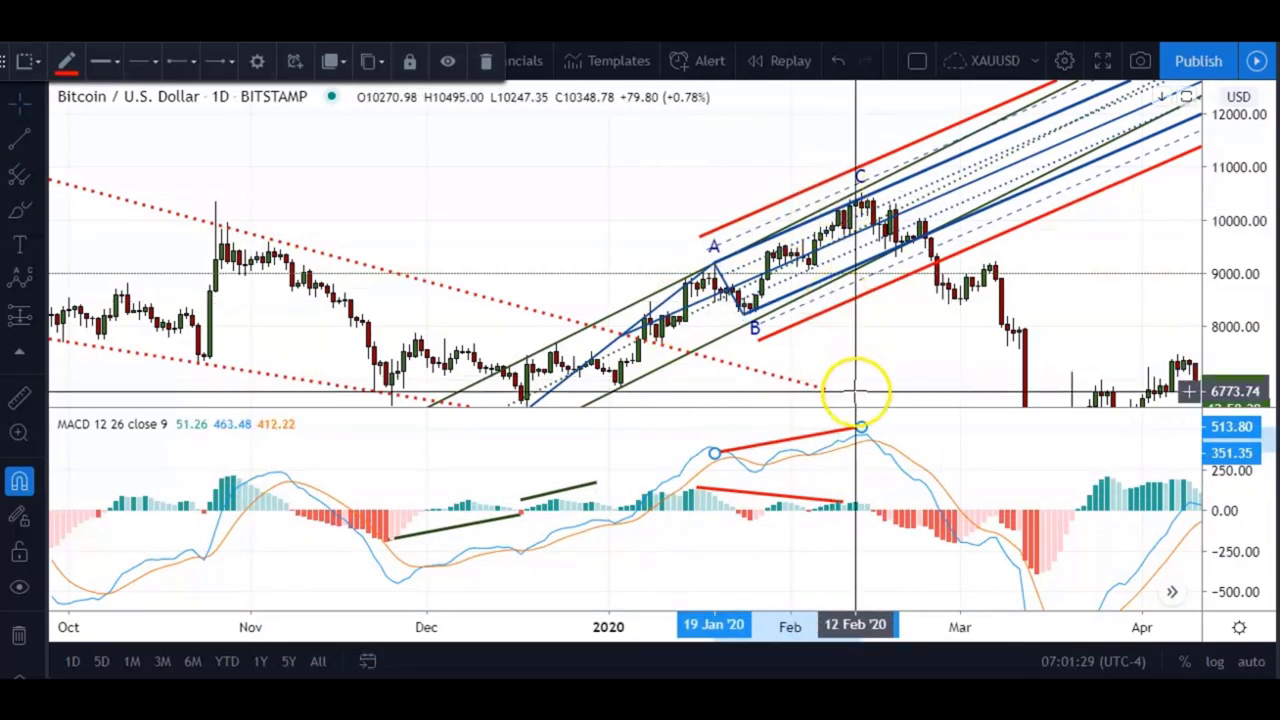
{"action": "left_click", "coordinate": [811, 436]}
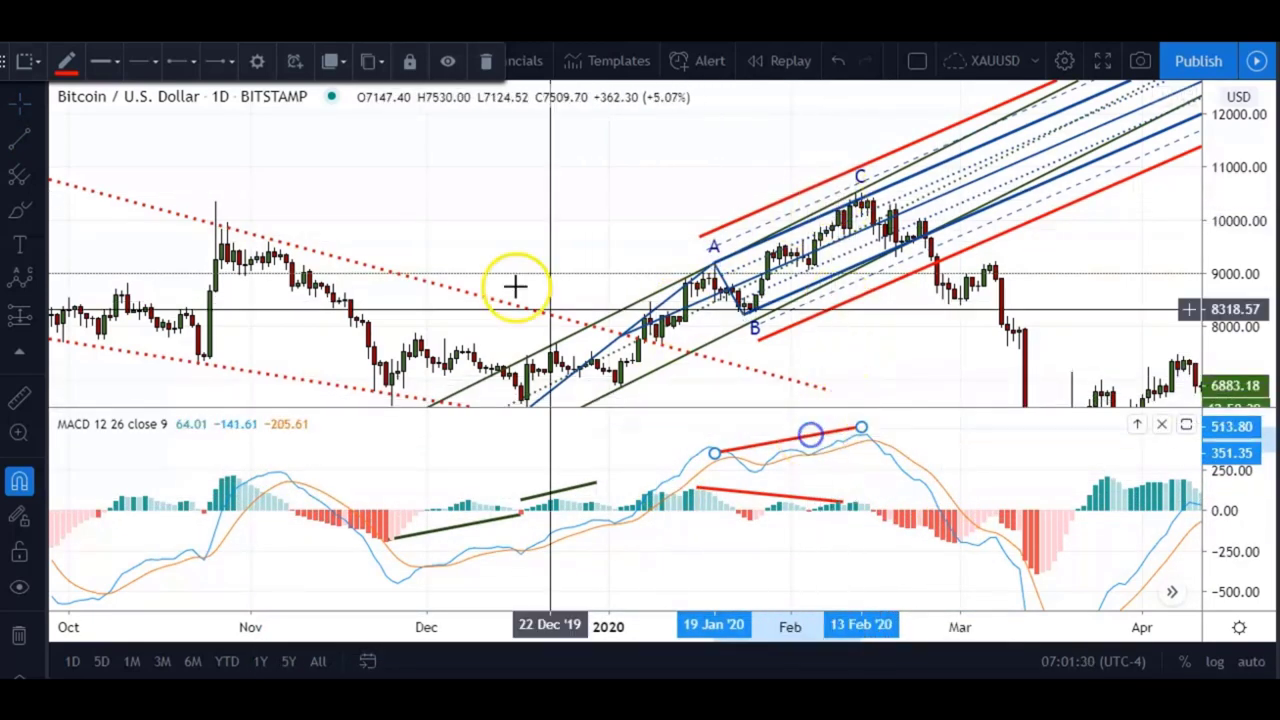
{"action": "left_click", "coordinate": [487, 65]}
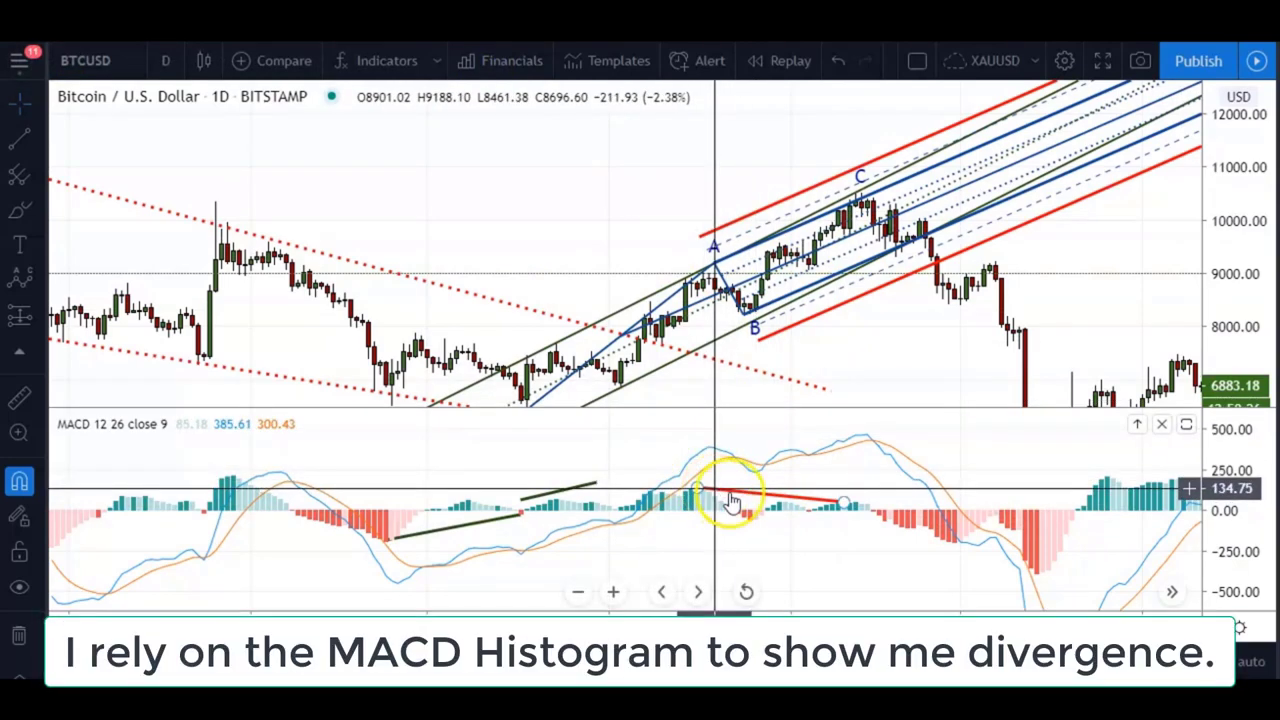
Examine the falling wedge back to July 2019 together with the channel and the marked histogram divergences.
{"action": "left_click", "coordinate": [851, 567]}
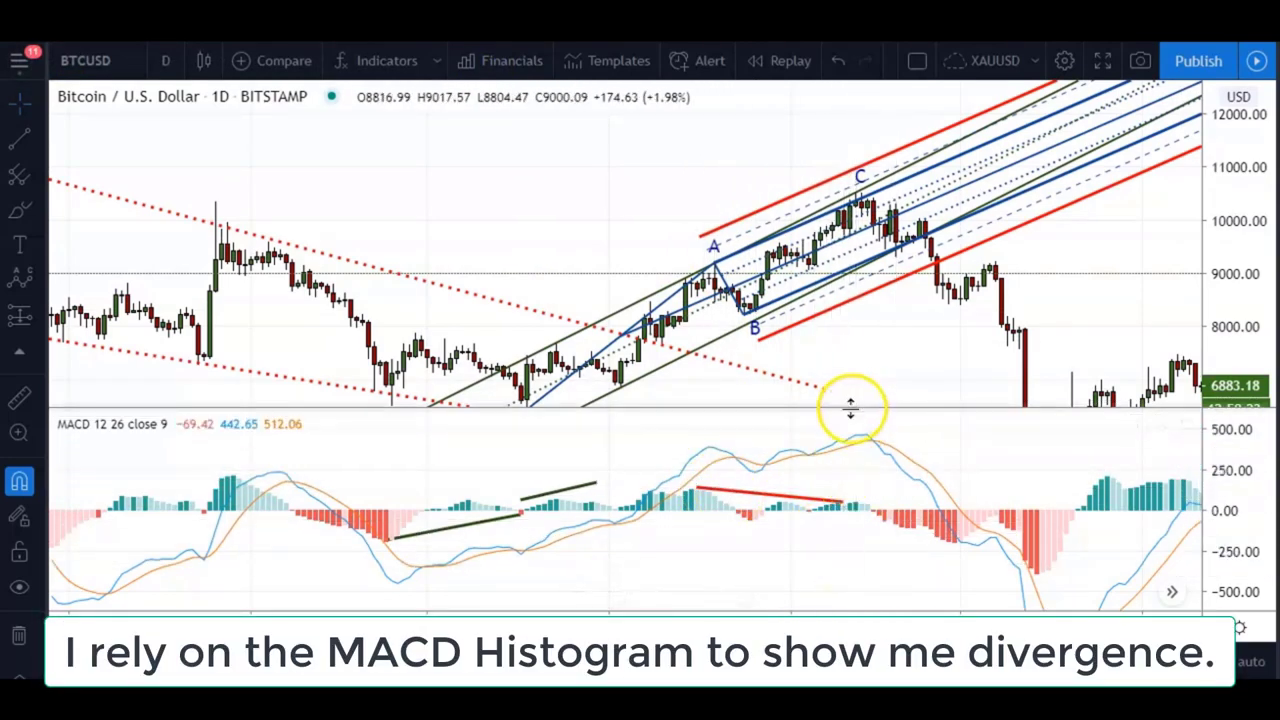
{"action": "left_click_drag", "start_coordinate": [850, 405], "coordinate": [849, 403]}
{"action": "left_click_drag", "start_coordinate": [414, 234], "coordinate": [514, 198]}
{"action": "left_click_drag", "start_coordinate": [425, 650], "coordinate": [629, 621]}
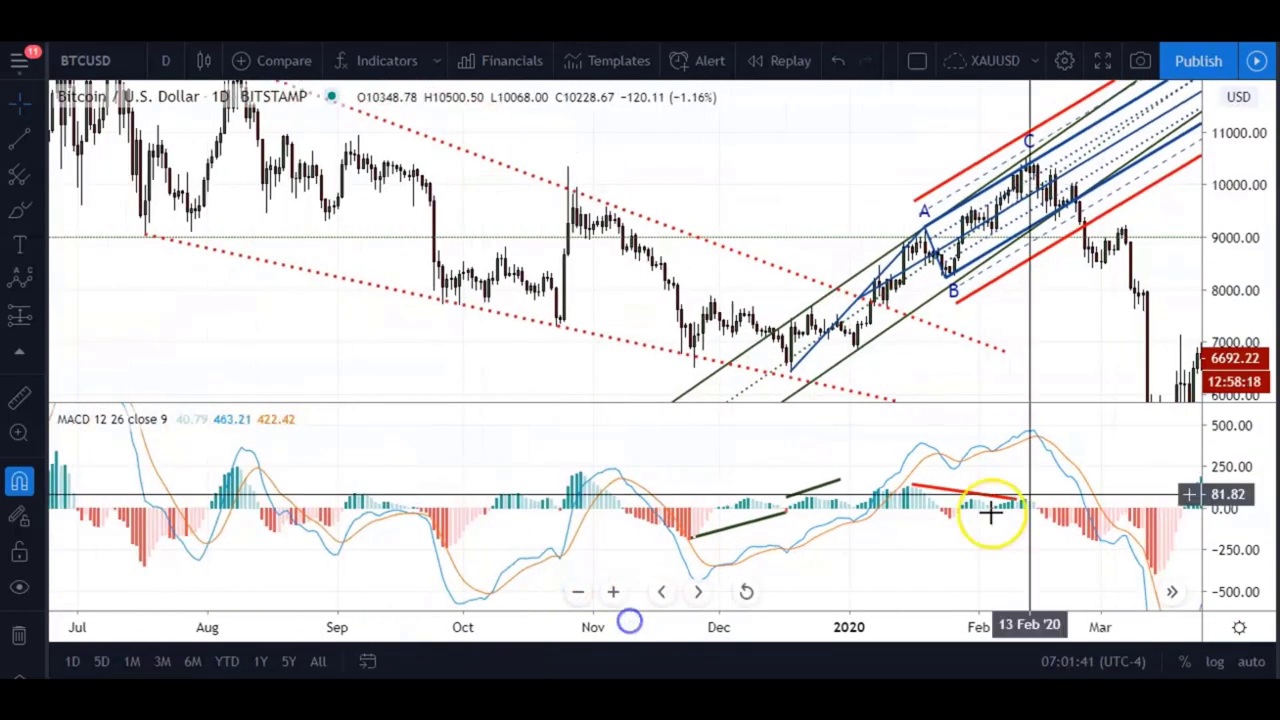
{"action": "left_click_drag", "start_coordinate": [1240, 186], "coordinate": [1240, 251]}
{"action": "left_click_drag", "start_coordinate": [694, 149], "coordinate": [774, 173]}
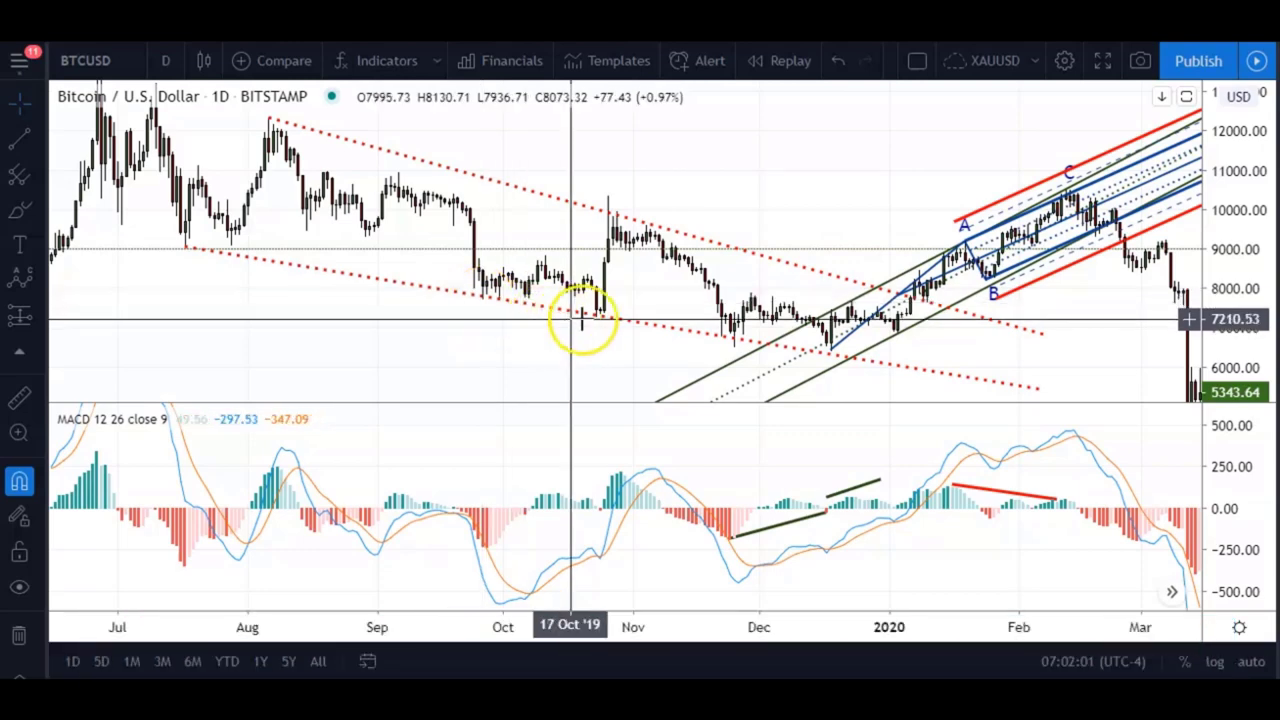
Draw a dark green trend line below the histogram from about -211.88 on 26 Sep '19 to about -12.16 on 25 Oct '19.
{"action": "left_click", "coordinate": [24, 146]}
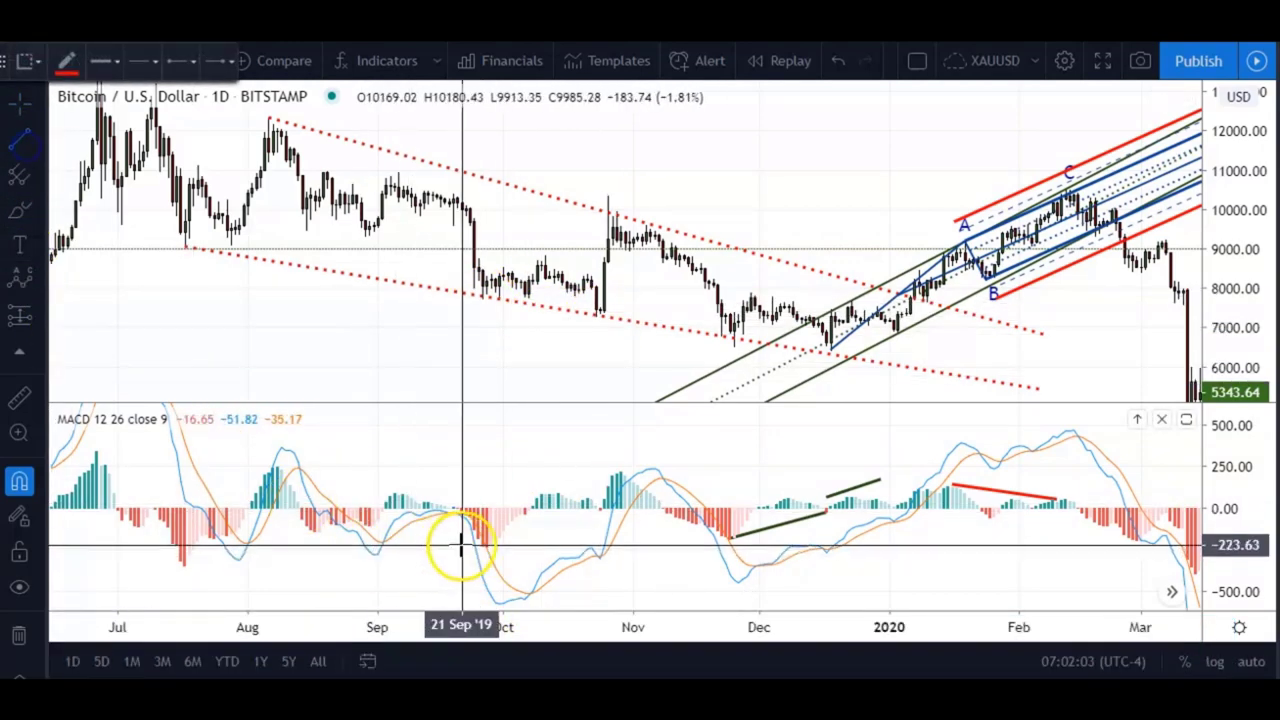
{"action": "left_click", "coordinate": [482, 542]}
{"action": "left_click", "coordinate": [600, 515]}
{"action": "left_click", "coordinate": [604, 510]}
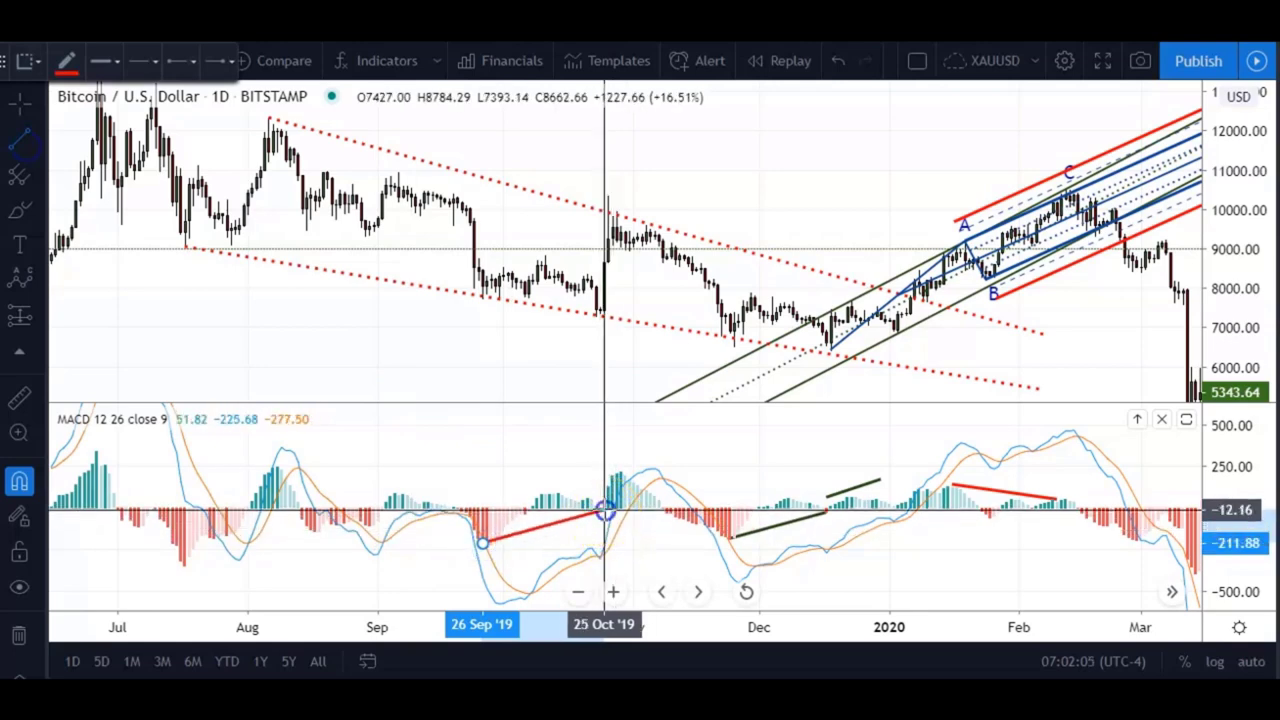
{"action": "left_click", "coordinate": [67, 64]}
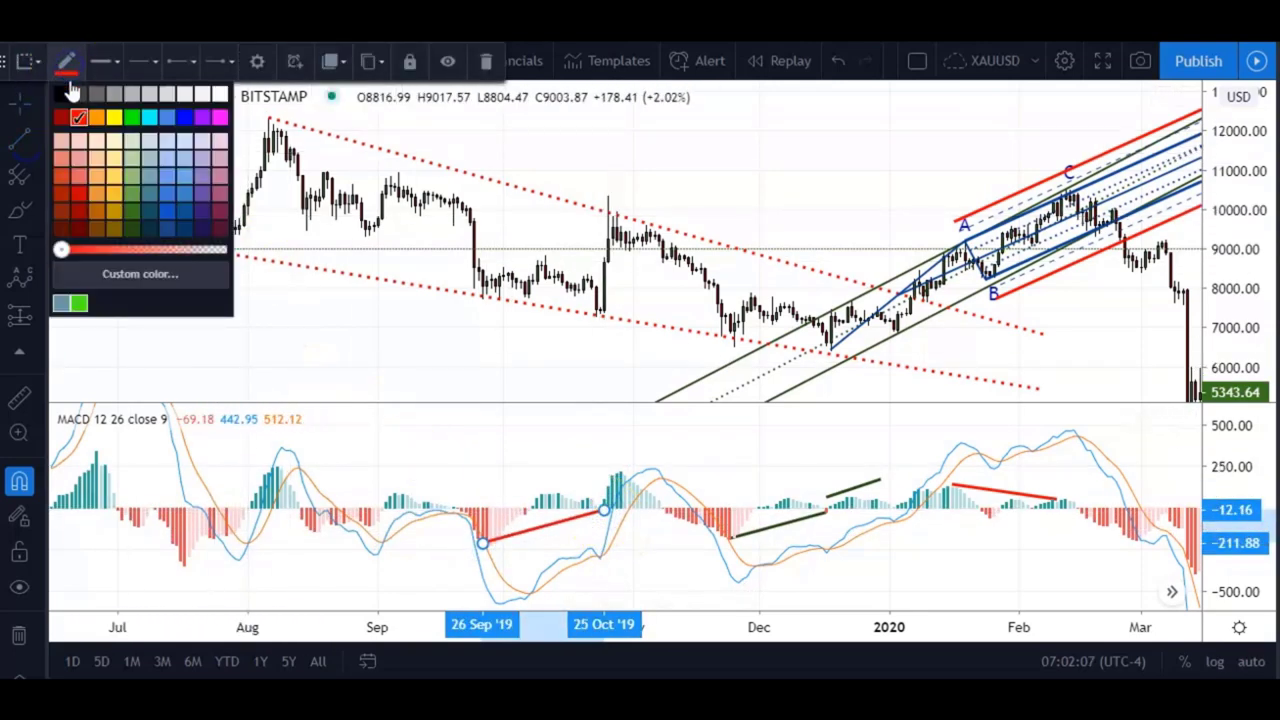
{"action": "left_click", "coordinate": [127, 231]}
{"action": "left_click", "coordinate": [494, 380]}
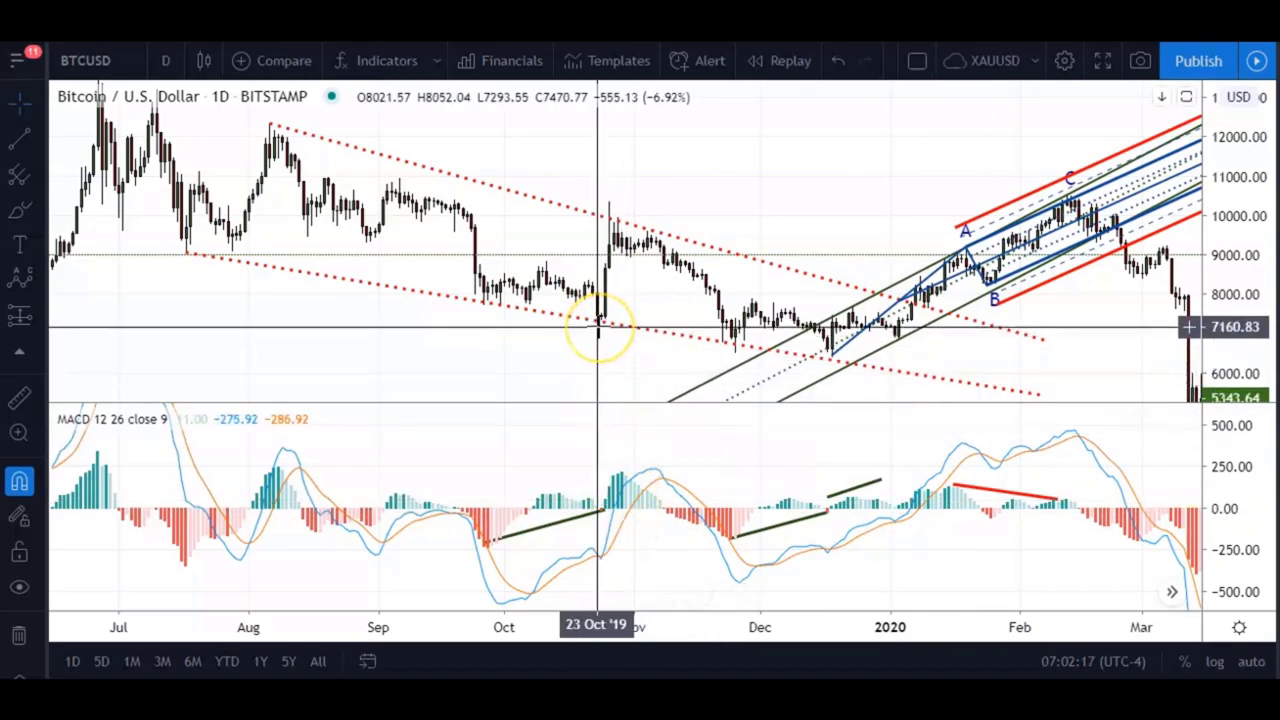
Lower the September–October 2019 histogram trend line so it runs from about -229.50 to about -29.78.
{"action": "left_click", "coordinate": [514, 534]}
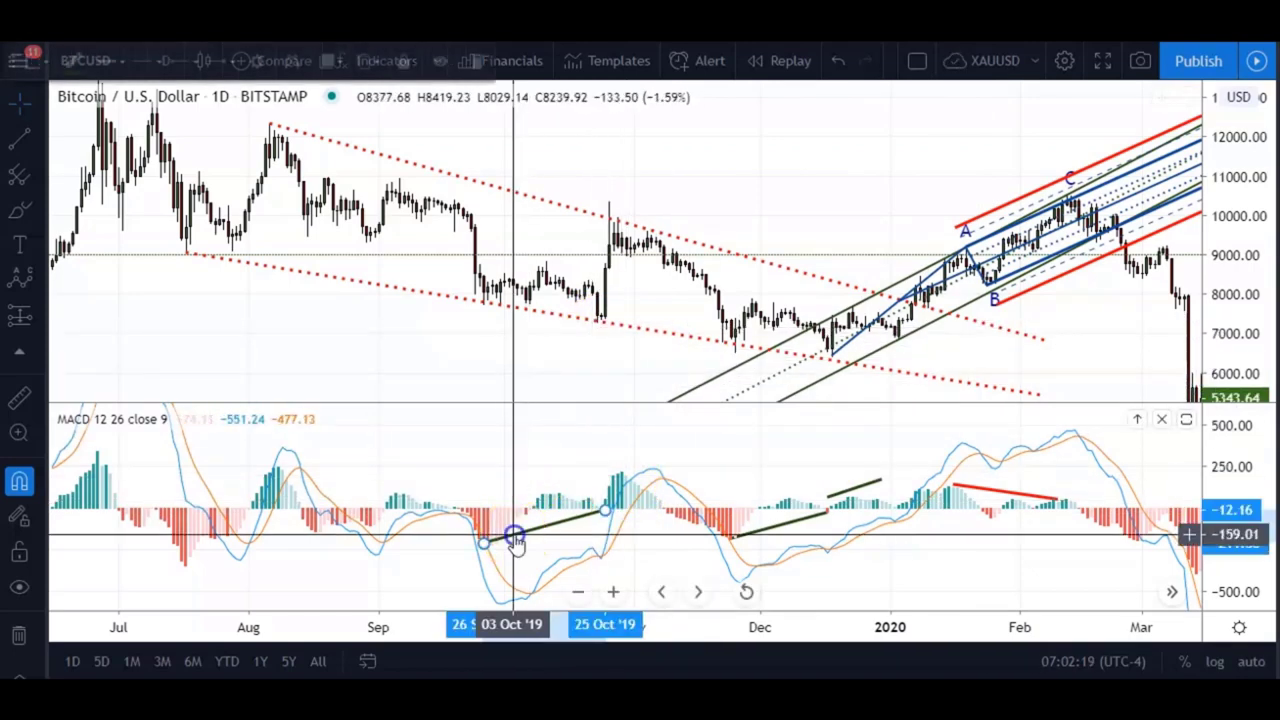
{"action": "left_click", "coordinate": [528, 591]}
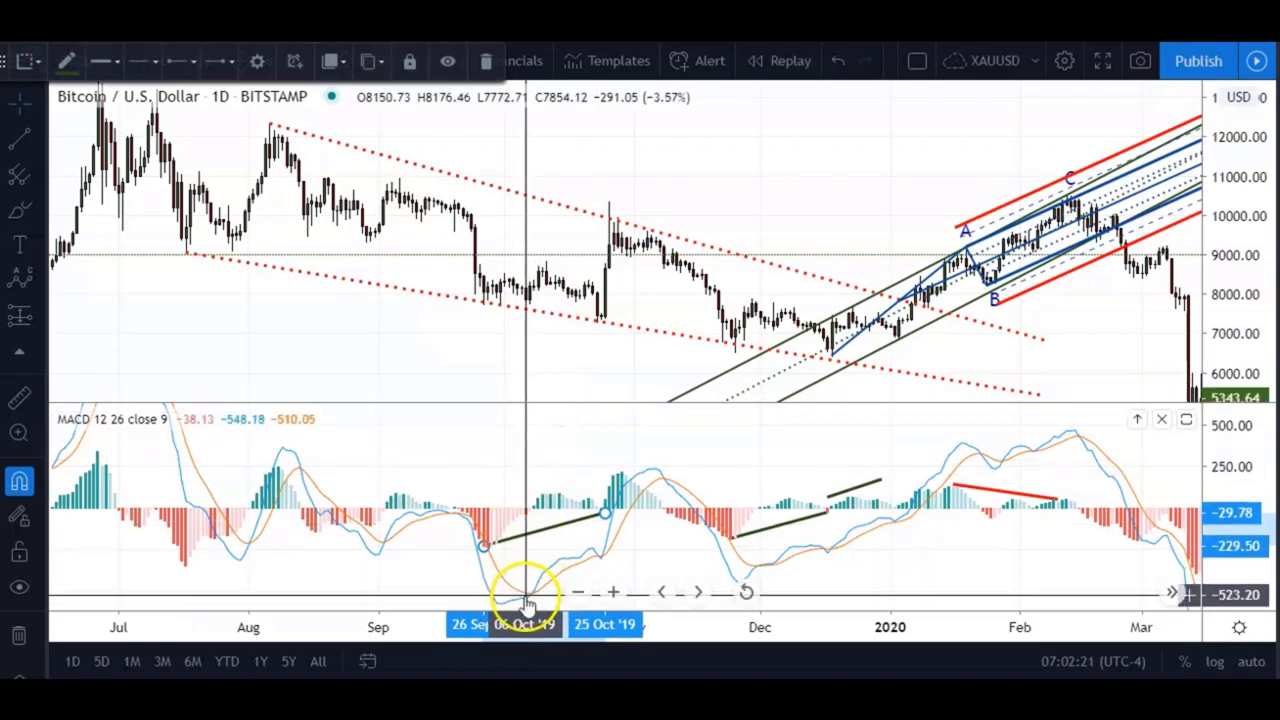
Examine the September–October 2019 histogram divergence against the October and December 2019 lows and the falling wedge's boundaries.
{"action": "left_click", "coordinate": [602, 562]}
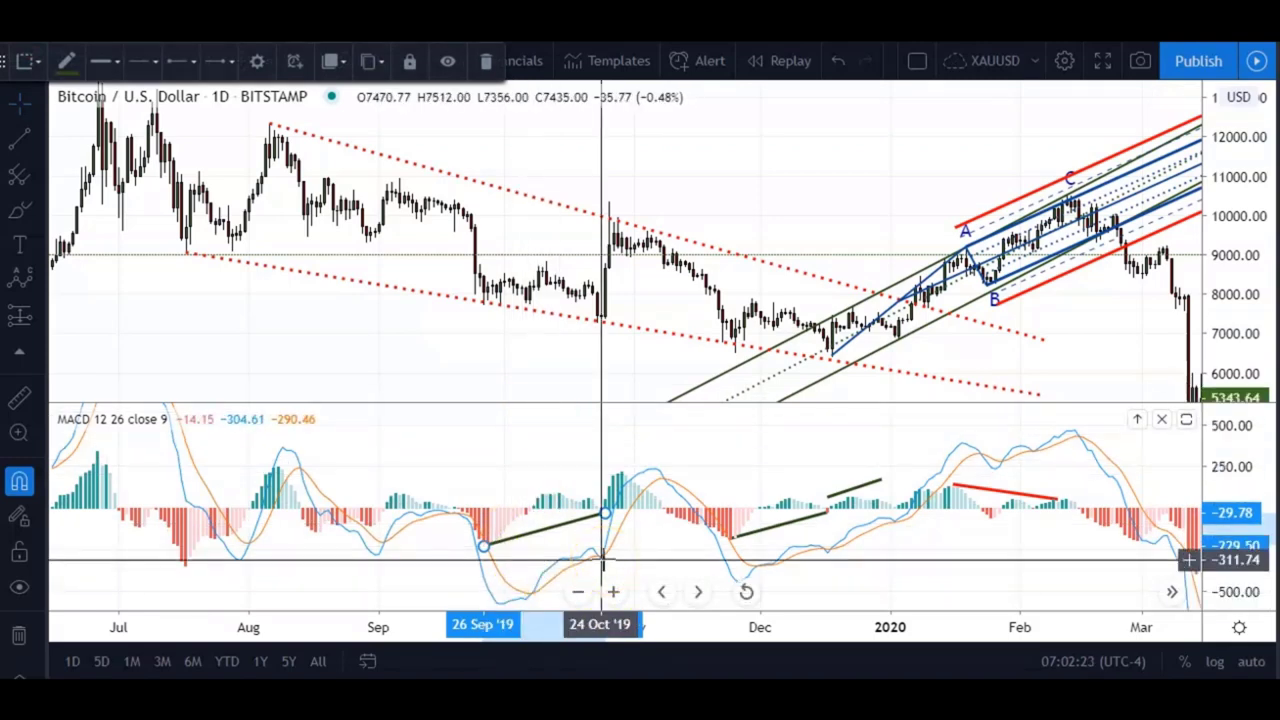
{"action": "left_click", "coordinate": [608, 217]}
{"action": "left_click", "coordinate": [598, 321]}
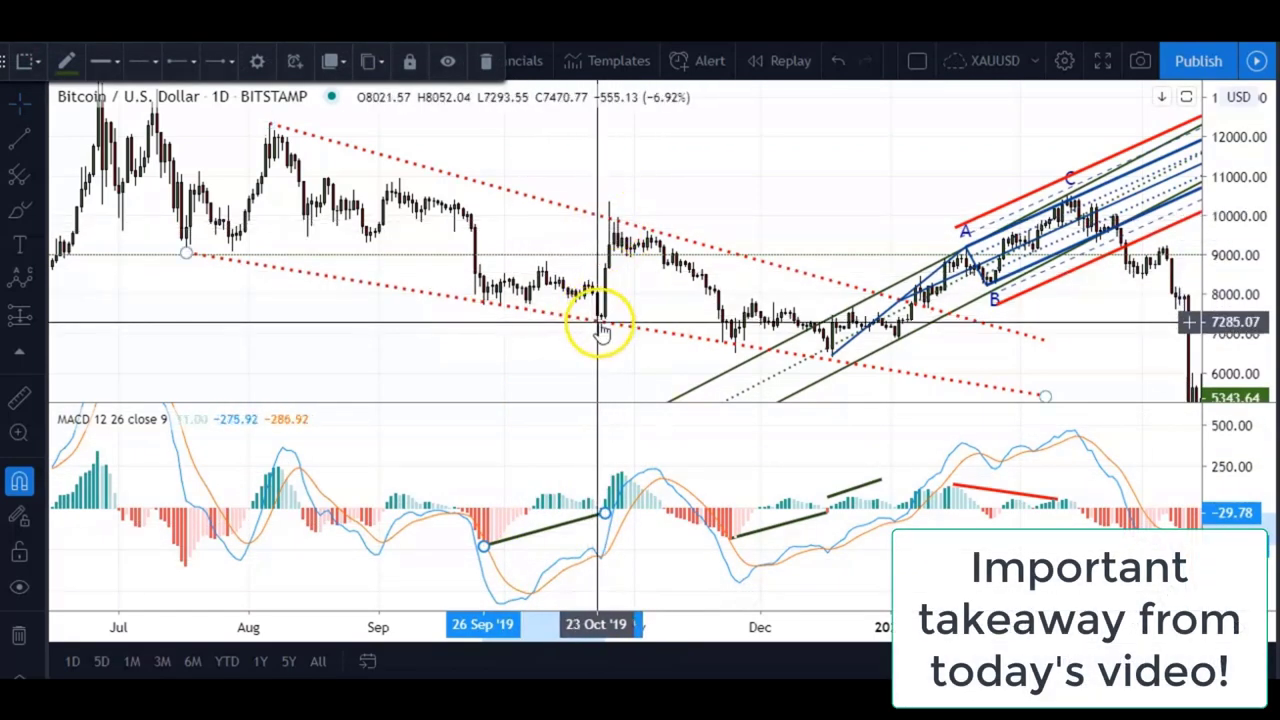
{"action": "left_click", "coordinate": [605, 218]}
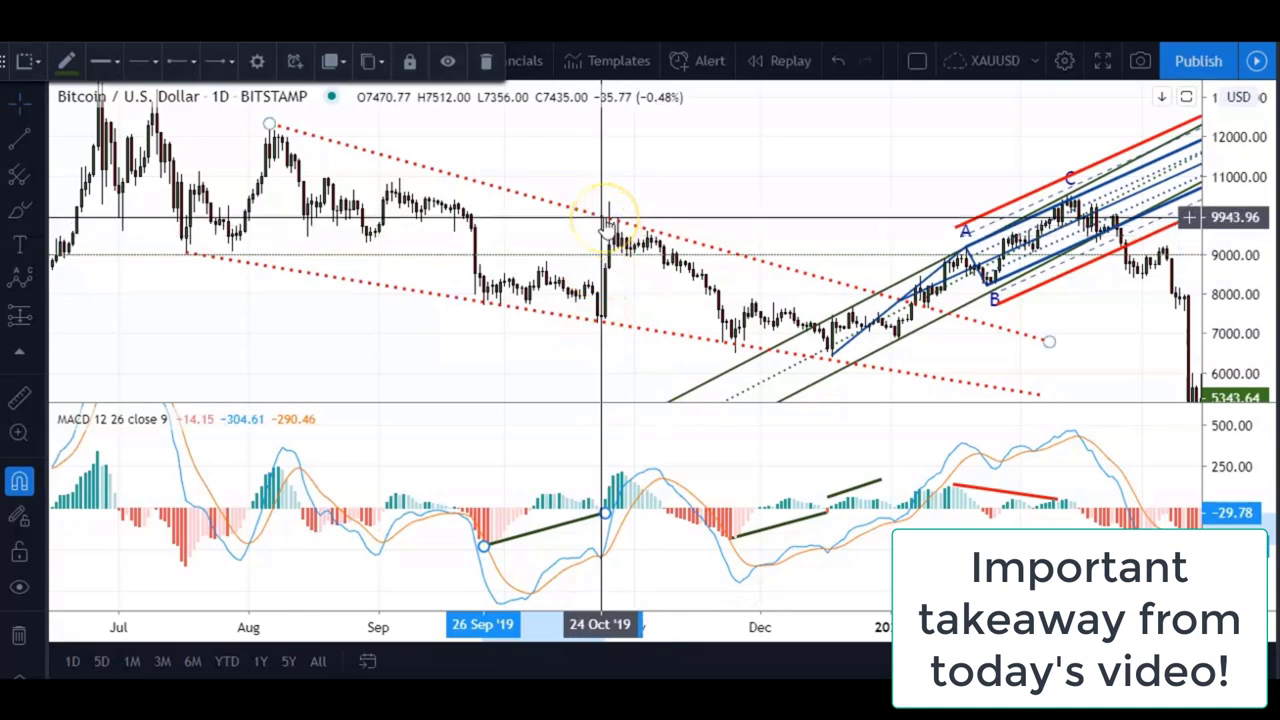
{"action": "left_click", "coordinate": [845, 378]}
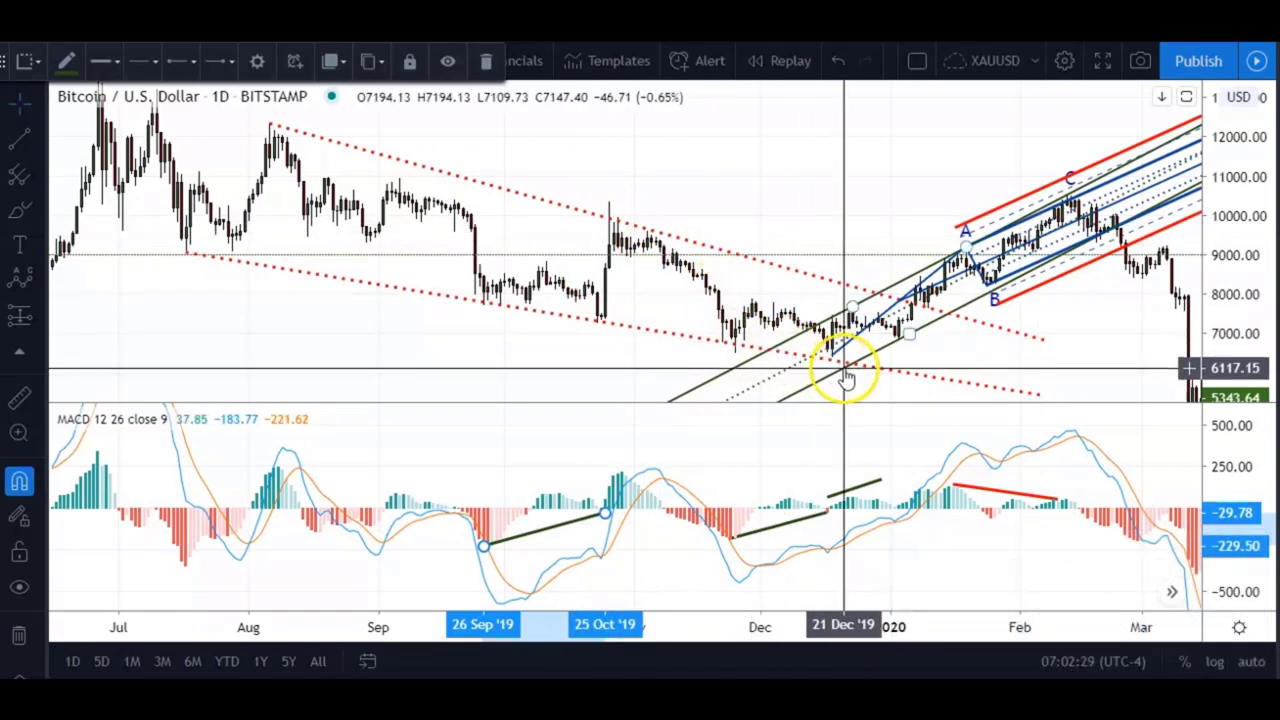
{"action": "left_click", "coordinate": [894, 371]}
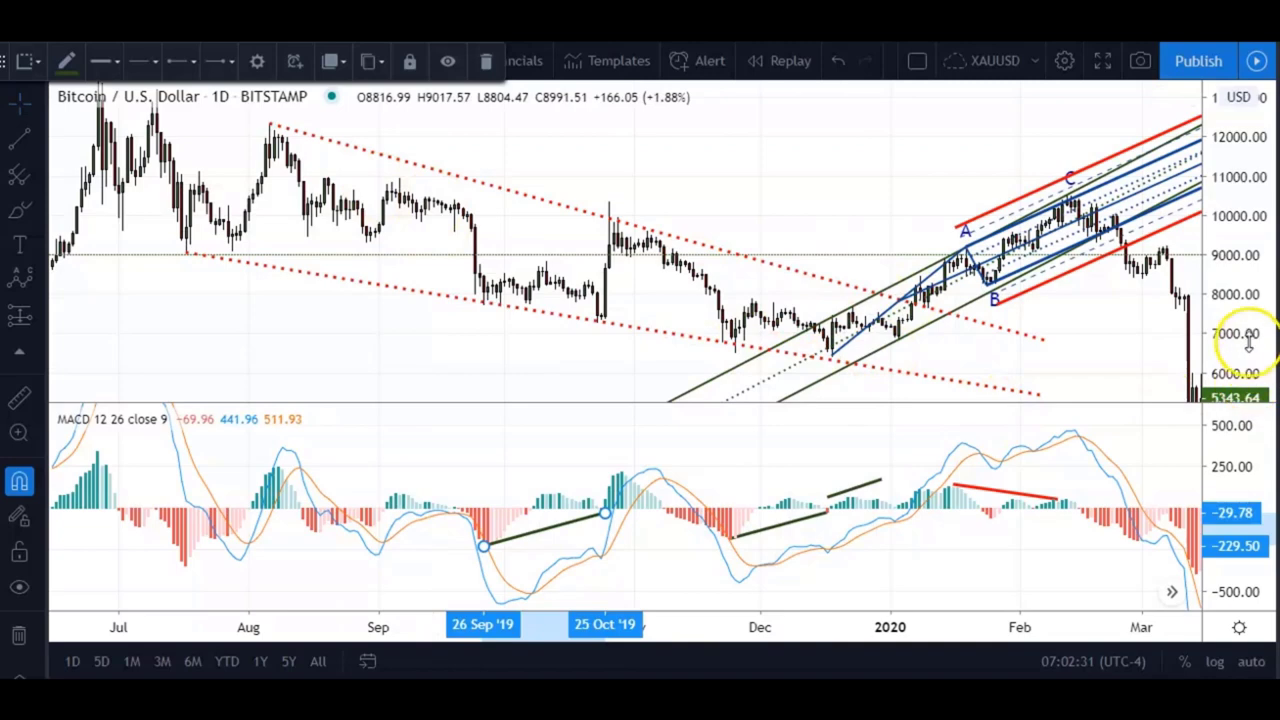
{"action": "left_click_drag", "start_coordinate": [866, 229], "coordinate": [777, 163]}
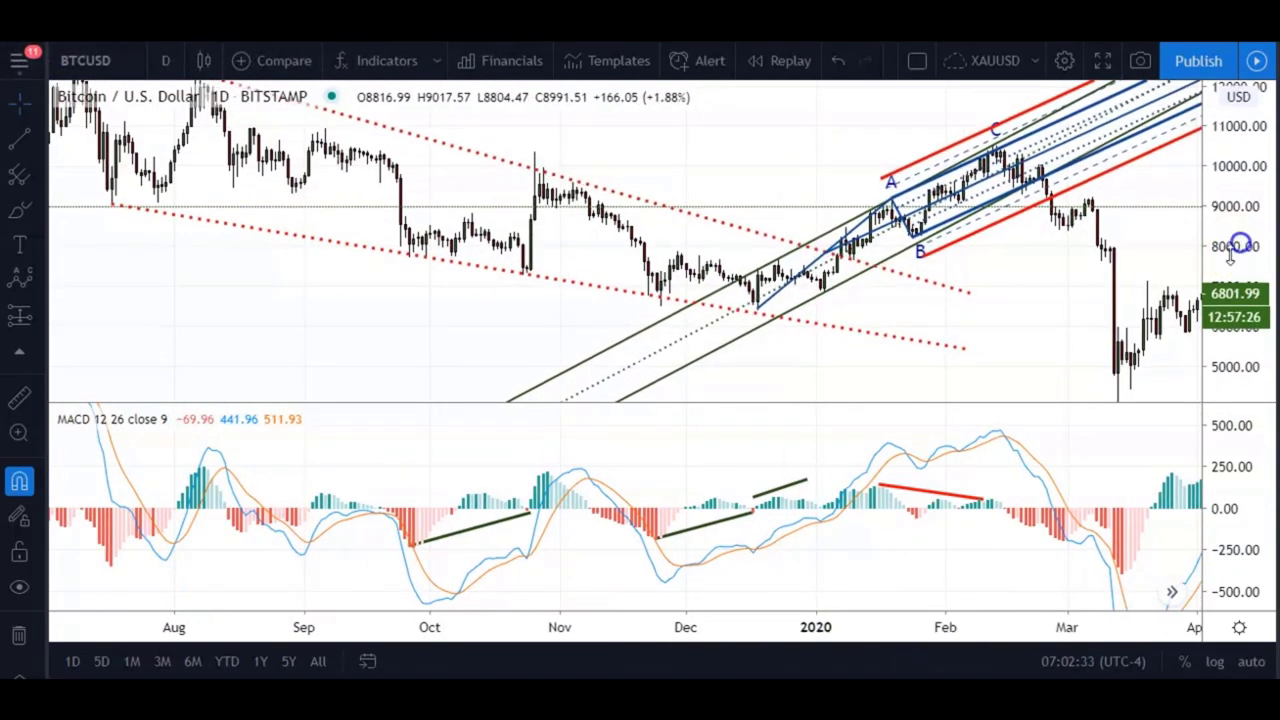
{"action": "left_click_drag", "start_coordinate": [786, 620], "coordinate": [663, 626]}
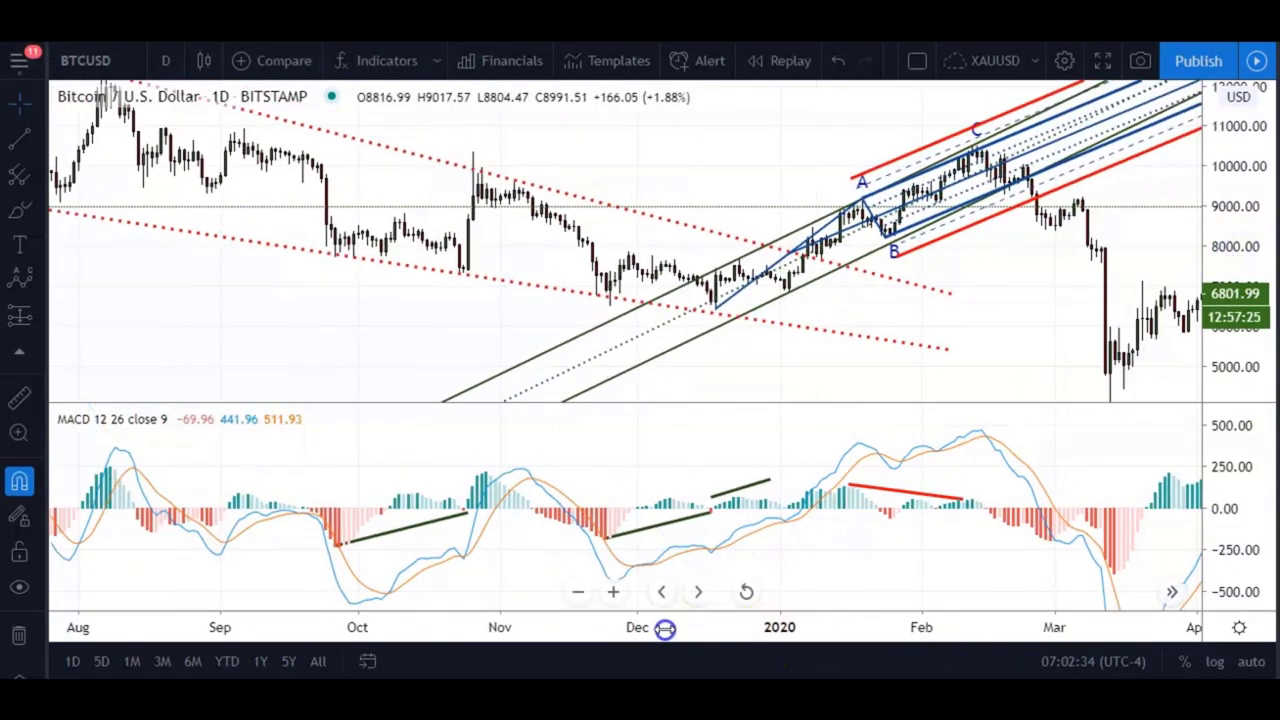
{"action": "left_click", "coordinate": [714, 317]}
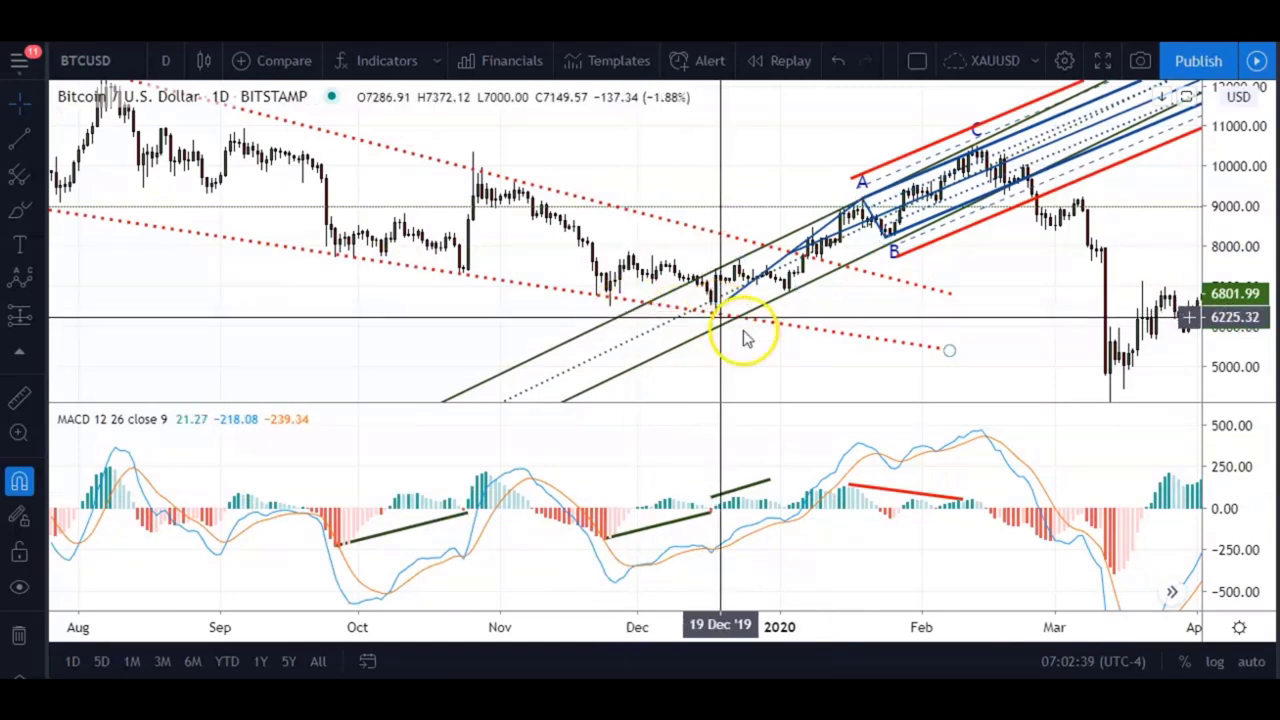
Examine the red January–February 2020 histogram divergence against wave highs A and C and the pitchfork.
{"action": "left_click_drag", "start_coordinate": [1003, 329], "coordinate": [760, 372]}
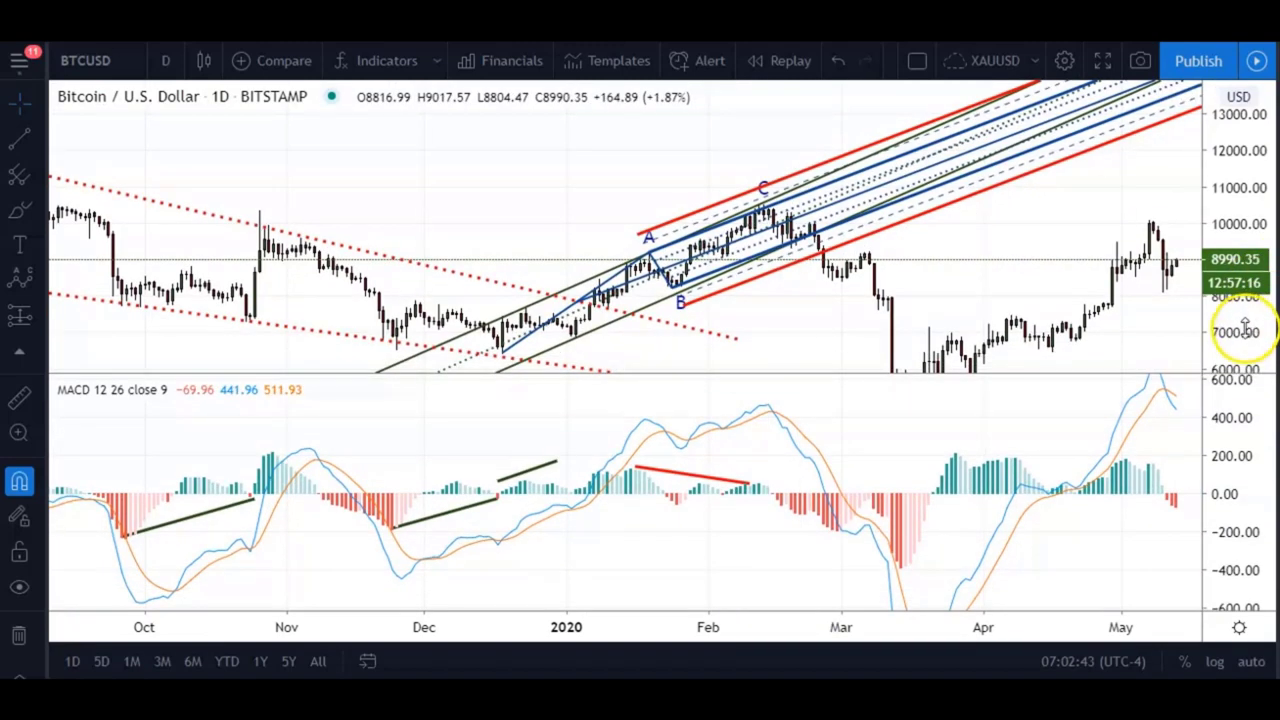
{"action": "left_click_drag", "start_coordinate": [1245, 328], "coordinate": [1245, 257]}
{"action": "left_click_drag", "start_coordinate": [988, 247], "coordinate": [1024, 182]}
{"action": "left_click_drag", "start_coordinate": [655, 634], "coordinate": [434, 640]}
{"action": "left_click_drag", "start_coordinate": [1051, 159], "coordinate": [1091, 155]}
{"action": "left_click_drag", "start_coordinate": [1245, 148], "coordinate": [1001, 189]}
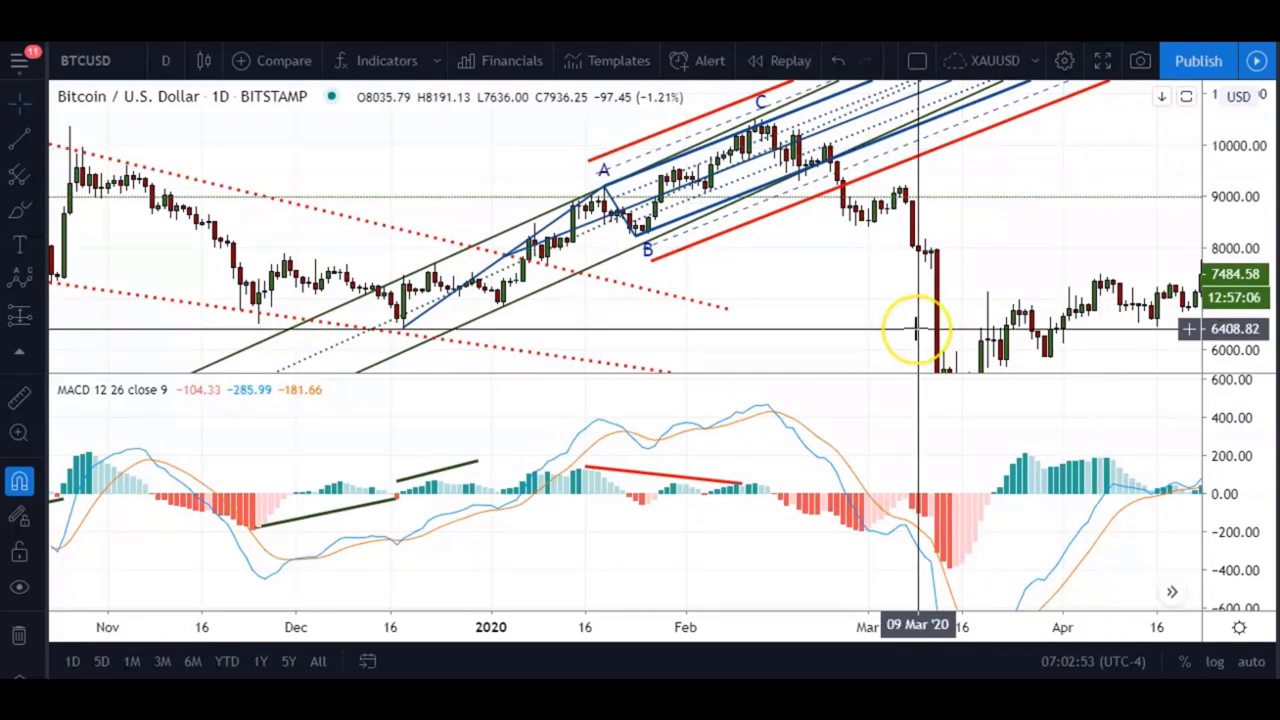
{"action": "left_click", "coordinate": [734, 480]}
{"action": "left_click", "coordinate": [793, 287]}
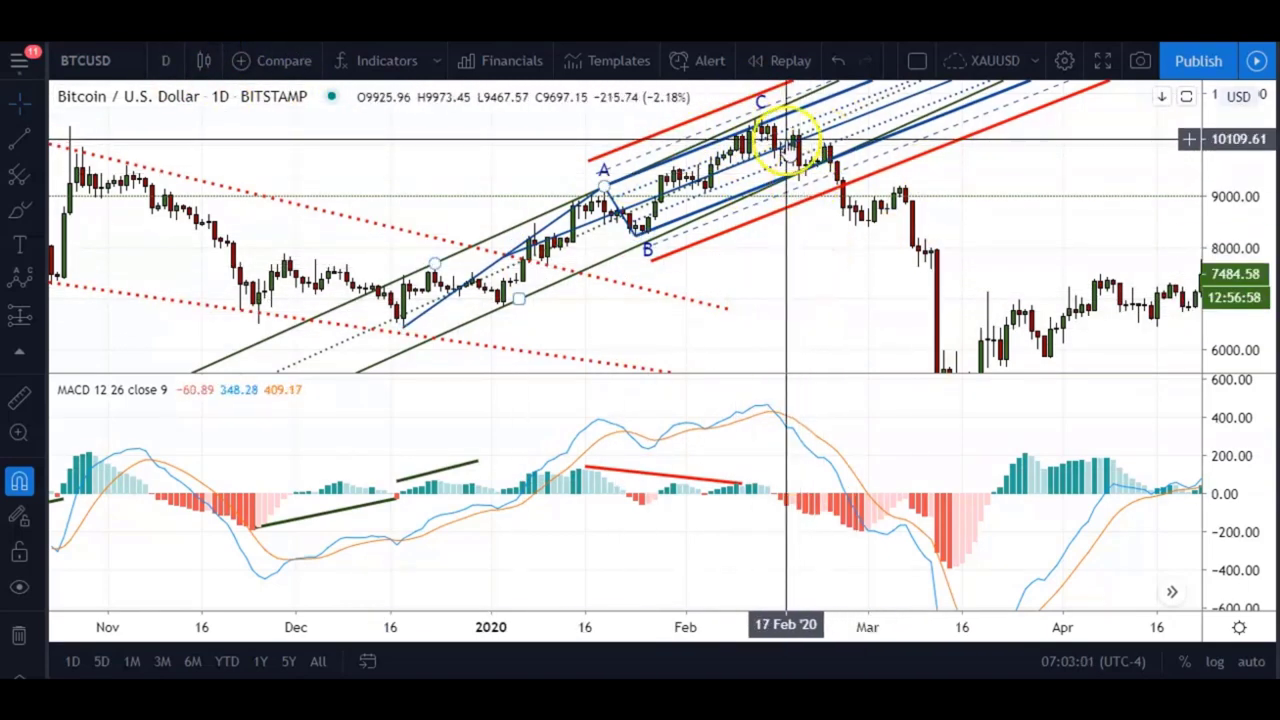
{"action": "left_click", "coordinate": [762, 118]}
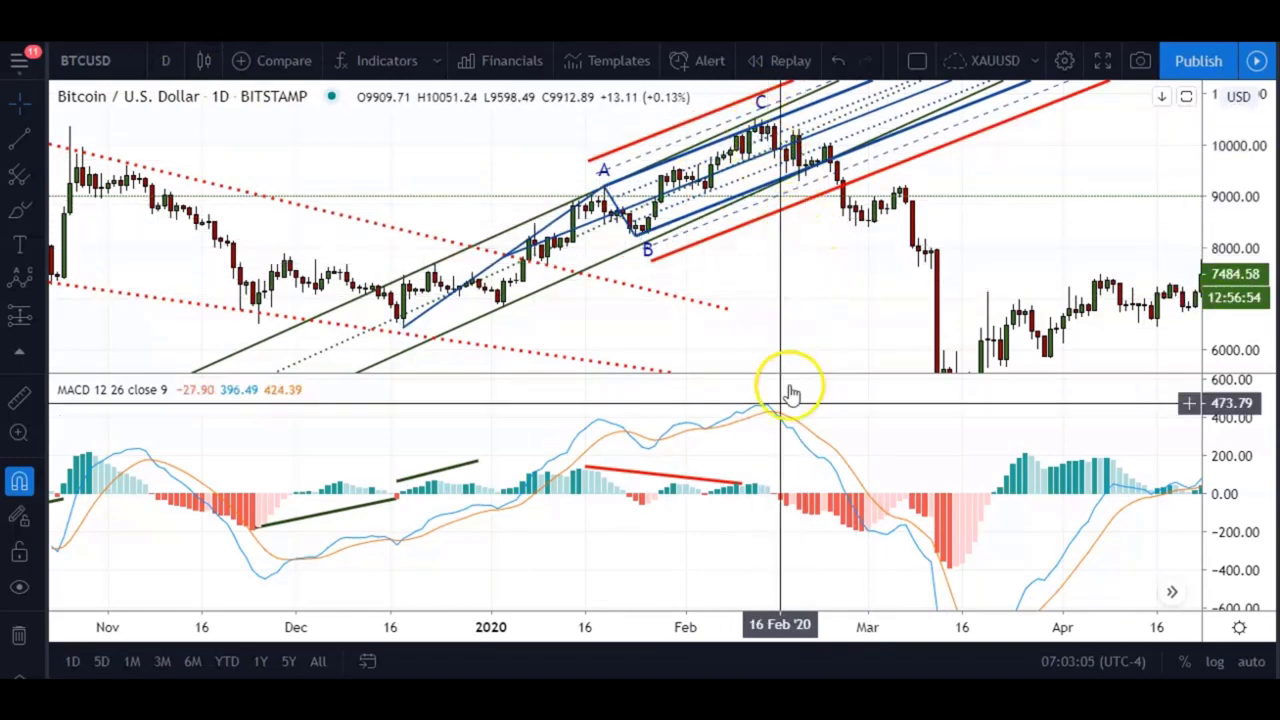
{"action": "left_click", "coordinate": [746, 485]}
Lower the September–October 2019 histogram trend line so it runs from about -250.07 to about -50.35.
{"action": "left_click_drag", "start_coordinate": [764, 292], "coordinate": [956, 326]}
{"action": "left_click_drag", "start_coordinate": [476, 631], "coordinate": [769, 629]}
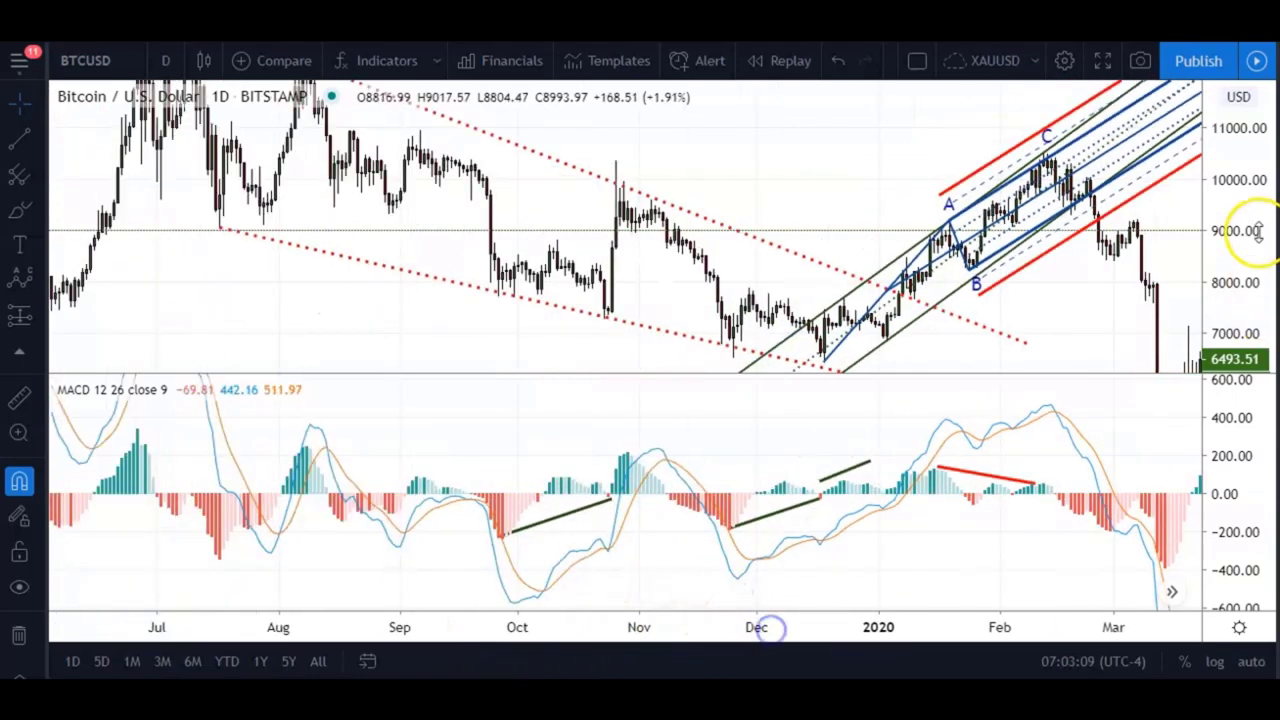
{"action": "left_click_drag", "start_coordinate": [1243, 172], "coordinate": [1243, 243]}
{"action": "left_click_drag", "start_coordinate": [737, 143], "coordinate": [767, 161]}
{"action": "left_click", "coordinate": [521, 373]}
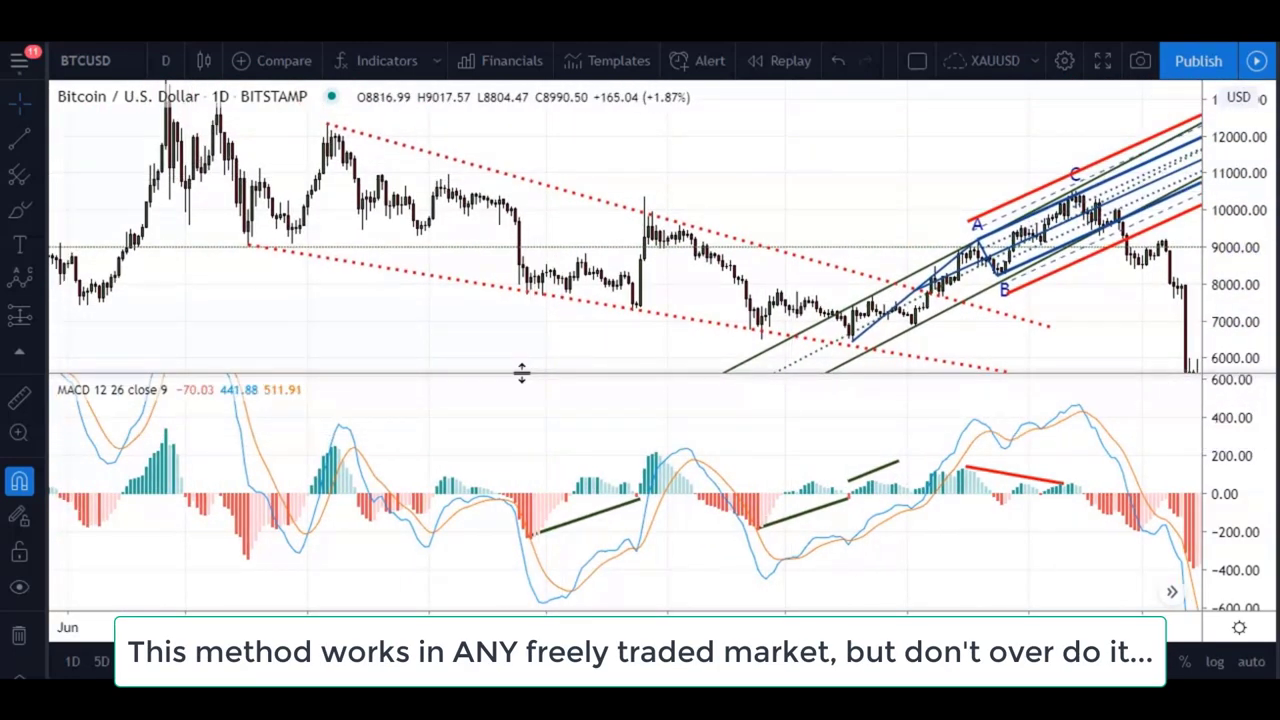
{"action": "left_click_drag", "start_coordinate": [549, 528], "coordinate": [549, 533]}
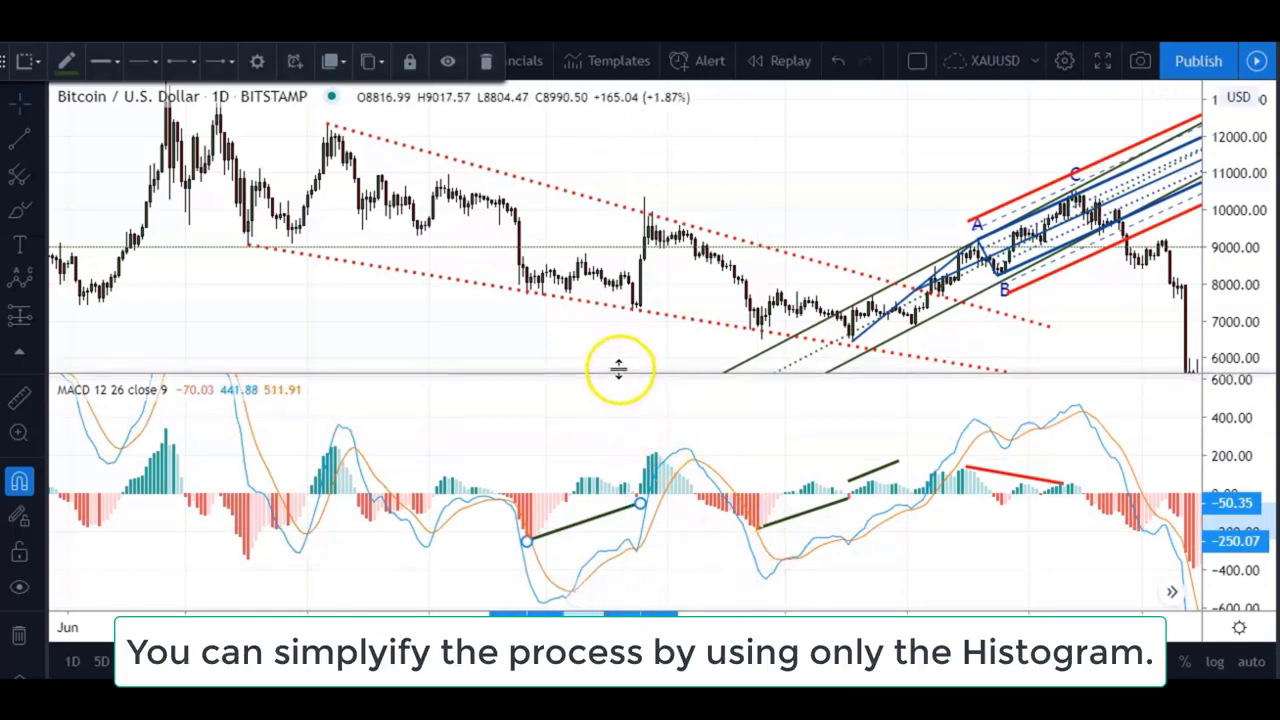
Reduce the height of the MACD pane to give the price chart more room, and compress the price scale.
{"action": "left_click_drag", "start_coordinate": [620, 372], "coordinate": [614, 423]}
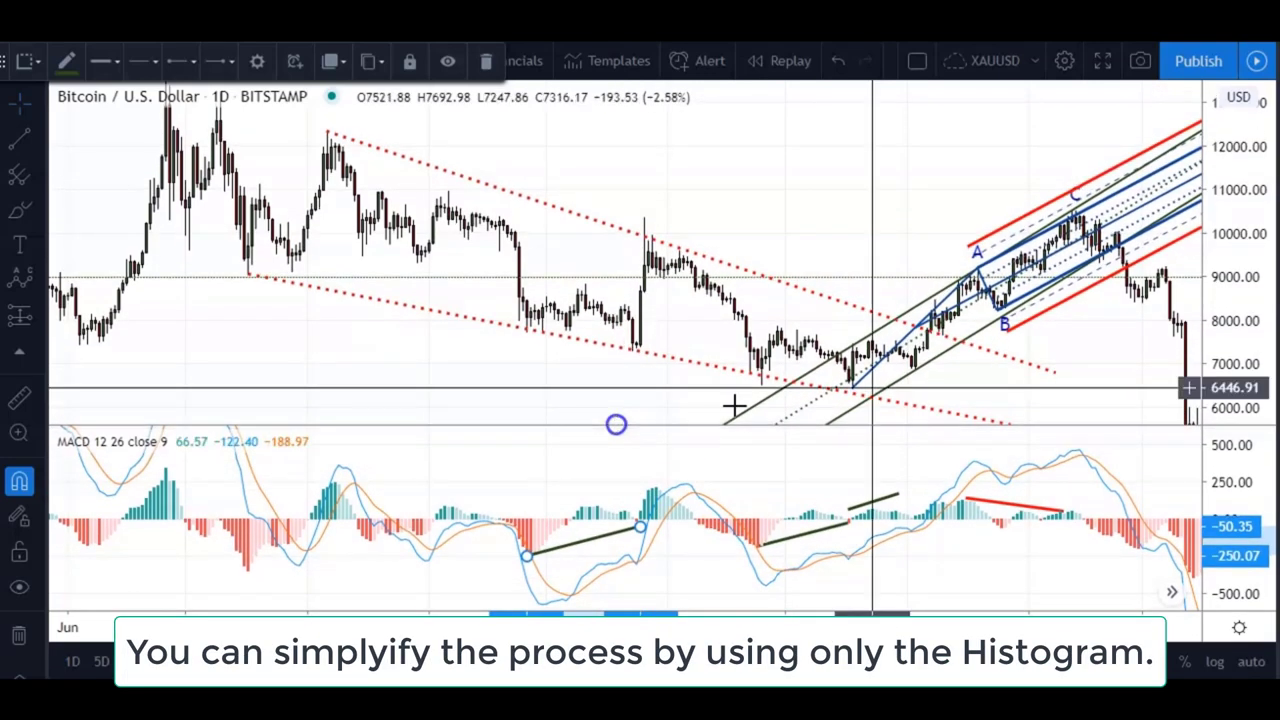
{"action": "left_click_drag", "start_coordinate": [1237, 323], "coordinate": [1240, 330]}
{"action": "left_click_drag", "start_coordinate": [846, 214], "coordinate": [725, 200]}
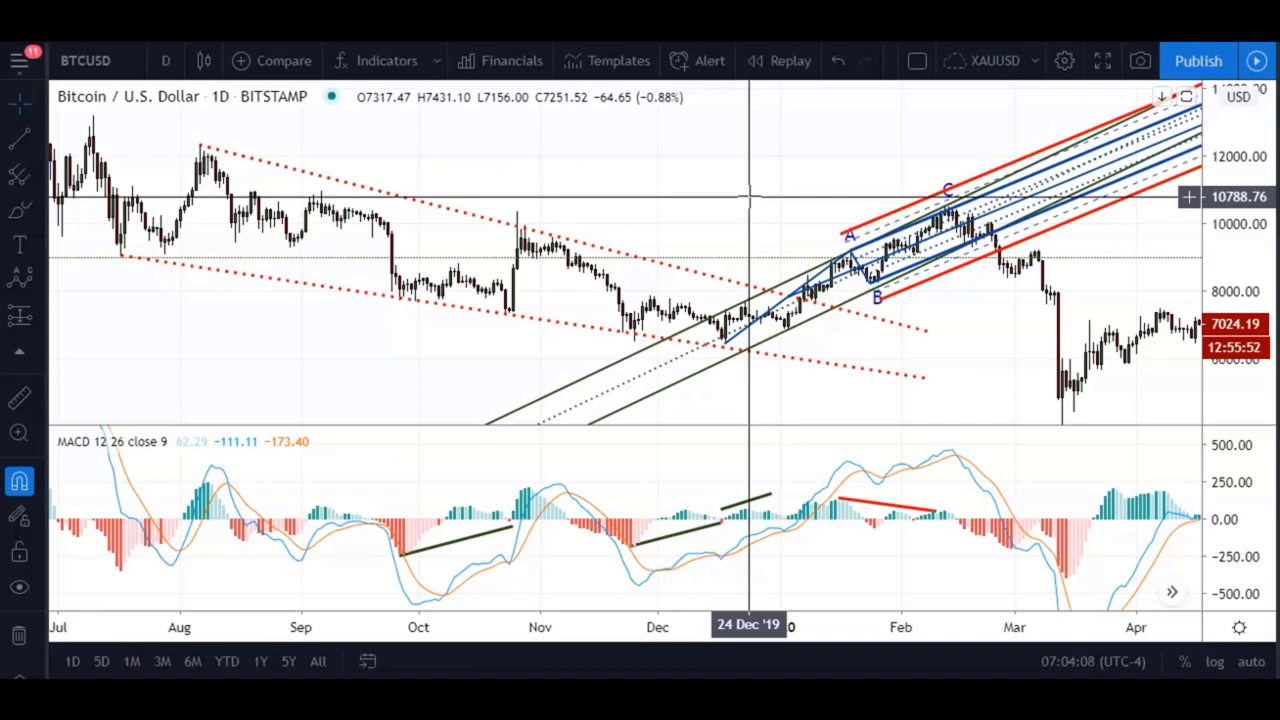
Review the price action from June 2019 to May 2020 together with the wedge, channel, pitchfork and marked histogram divergences.
{"action": "left_click_drag", "start_coordinate": [750, 215], "coordinate": [648, 185]}
{"action": "left_click", "coordinate": [440, 597]}
{"action": "left_click_drag", "start_coordinate": [427, 626], "coordinate": [566, 626]}
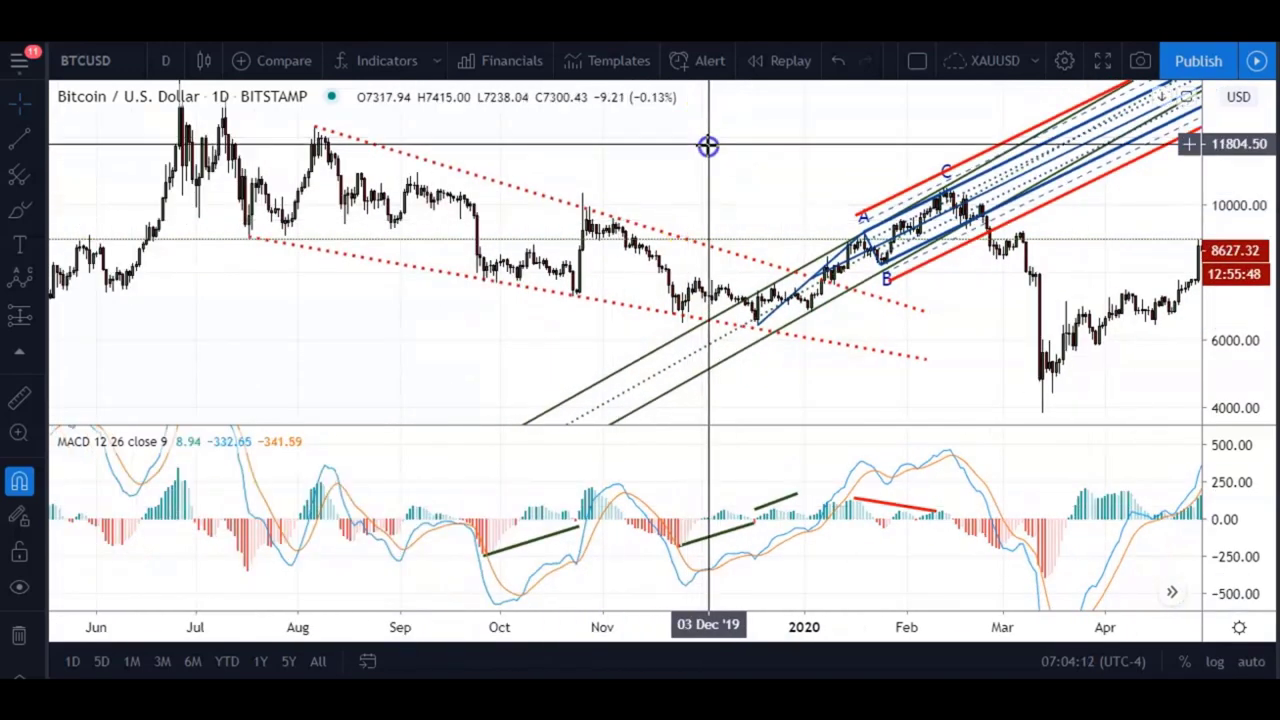
{"action": "left_click_drag", "start_coordinate": [708, 143], "coordinate": [689, 183]}
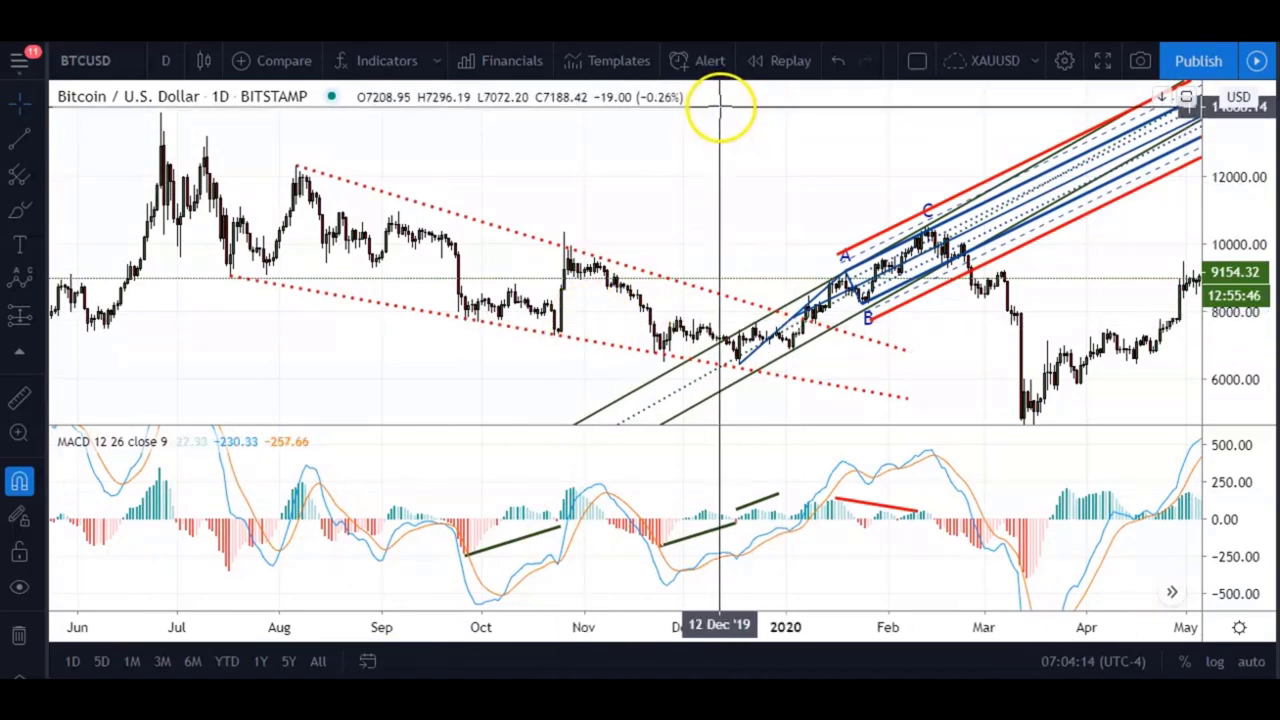
{"action": "left_click_drag", "start_coordinate": [803, 140], "coordinate": [671, 149]}
{"action": "left_click_drag", "start_coordinate": [1205, 310], "coordinate": [1230, 333]}
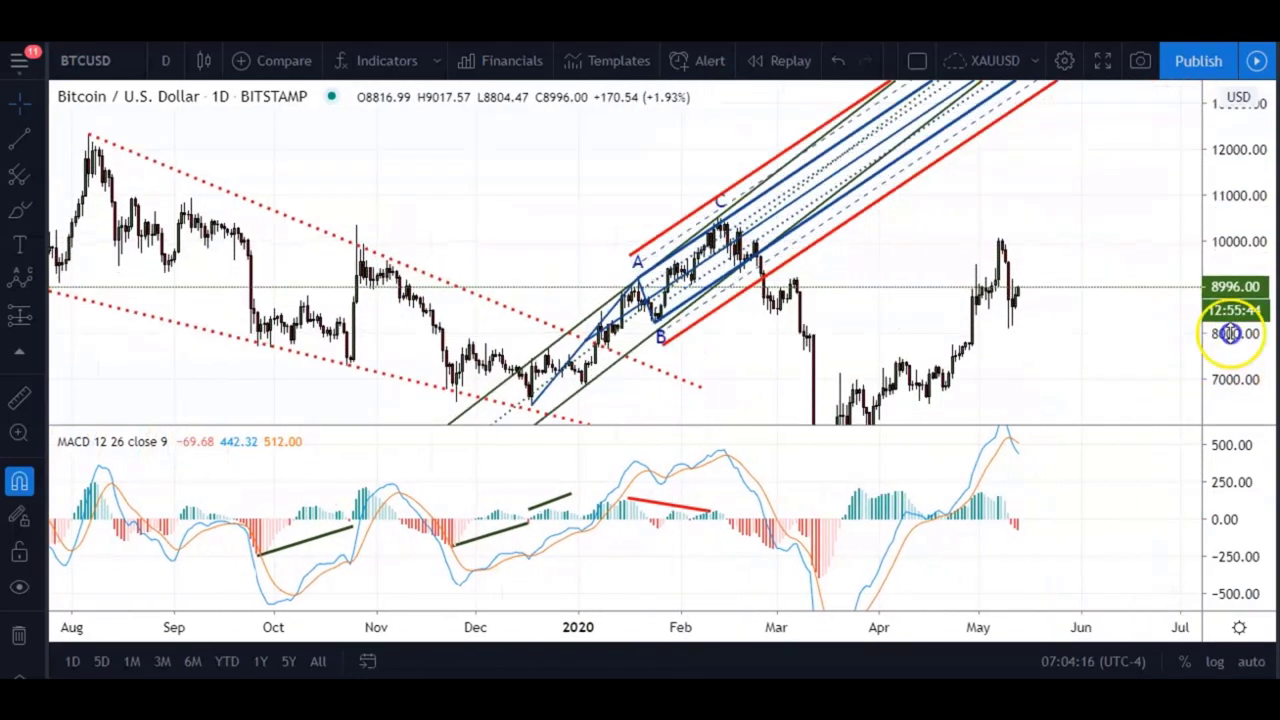
{"action": "left_click_drag", "start_coordinate": [651, 157], "coordinate": [814, 131]}
{"action": "left_click_drag", "start_coordinate": [700, 623], "coordinate": [343, 607]}
{"action": "left_click_drag", "start_coordinate": [464, 204], "coordinate": [458, 214]}
{"action": "left_click_drag", "start_coordinate": [1243, 359], "coordinate": [1243, 325]}
{"action": "left_click_drag", "start_coordinate": [977, 246], "coordinate": [994, 219]}
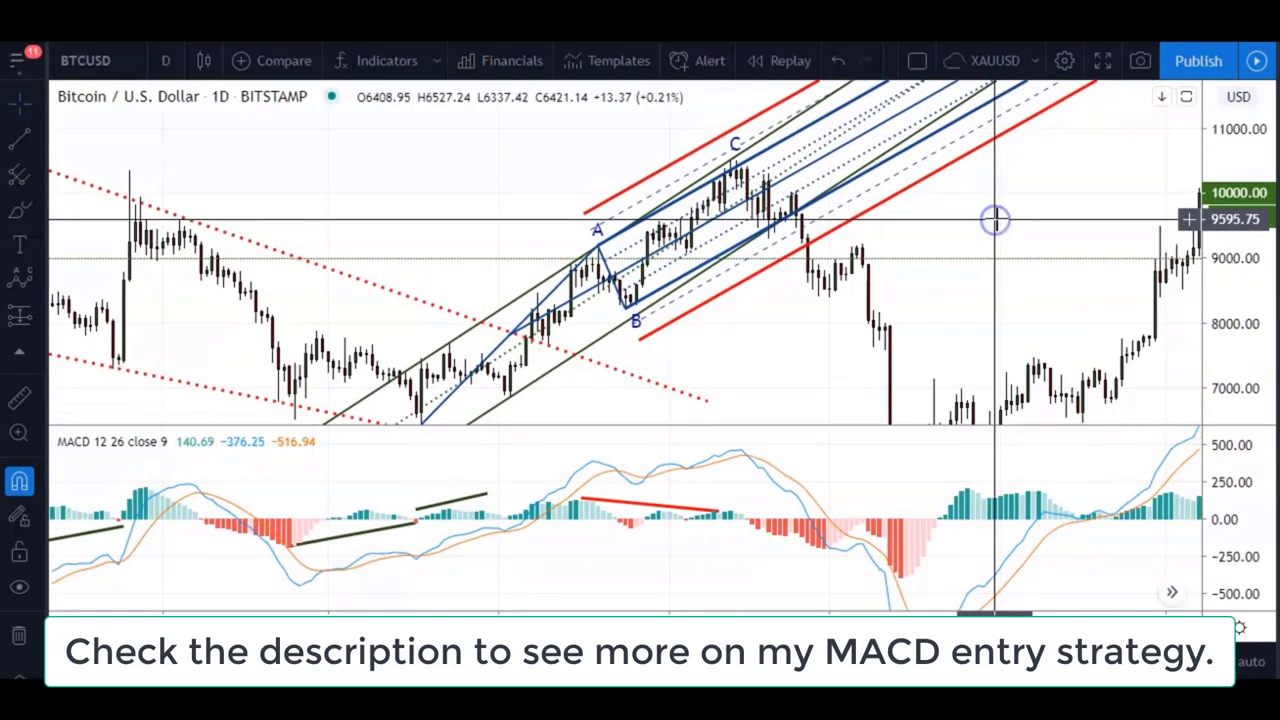
{"action": "left_click_drag", "start_coordinate": [1217, 129], "coordinate": [1228, 187]}
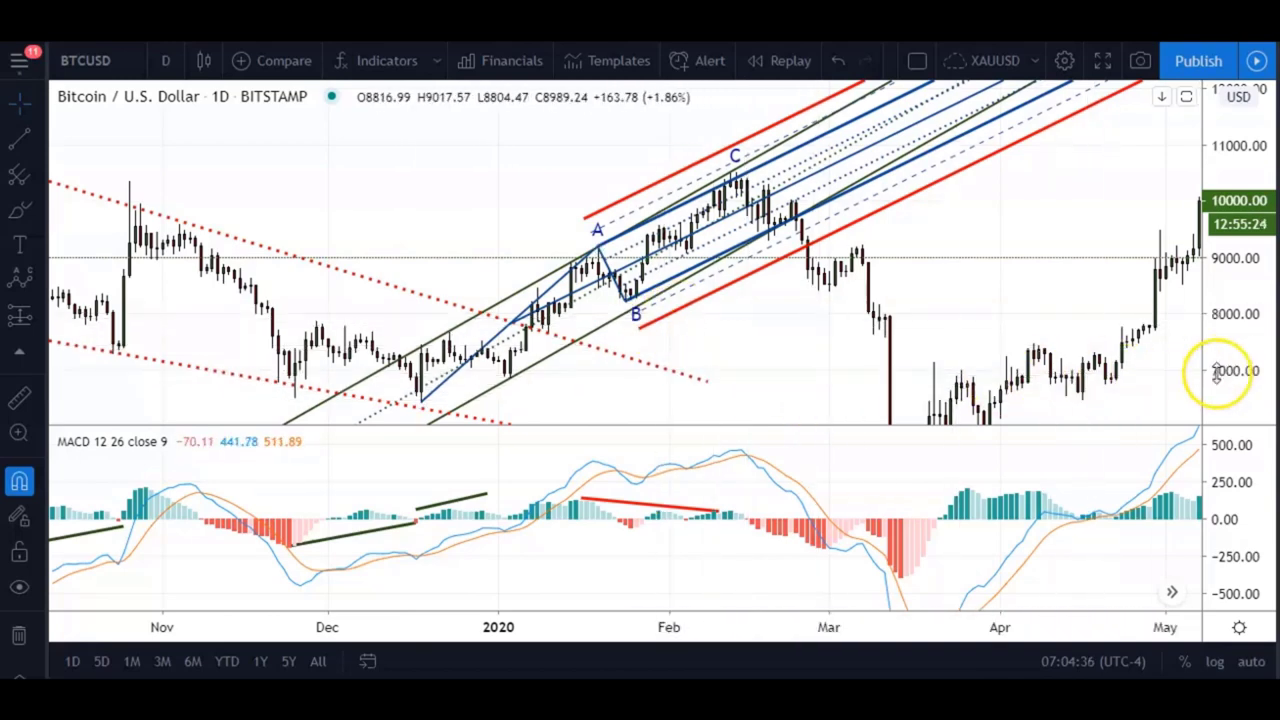
Compare wave highs A and C with the histogram, and raise the red January–February 2020 divergence line slightly.
{"action": "left_click_drag", "start_coordinate": [1222, 370], "coordinate": [1223, 359]}
{"action": "left_click", "coordinate": [648, 505]}
{"action": "left_click_drag", "start_coordinate": [552, 634], "coordinate": [778, 355]}
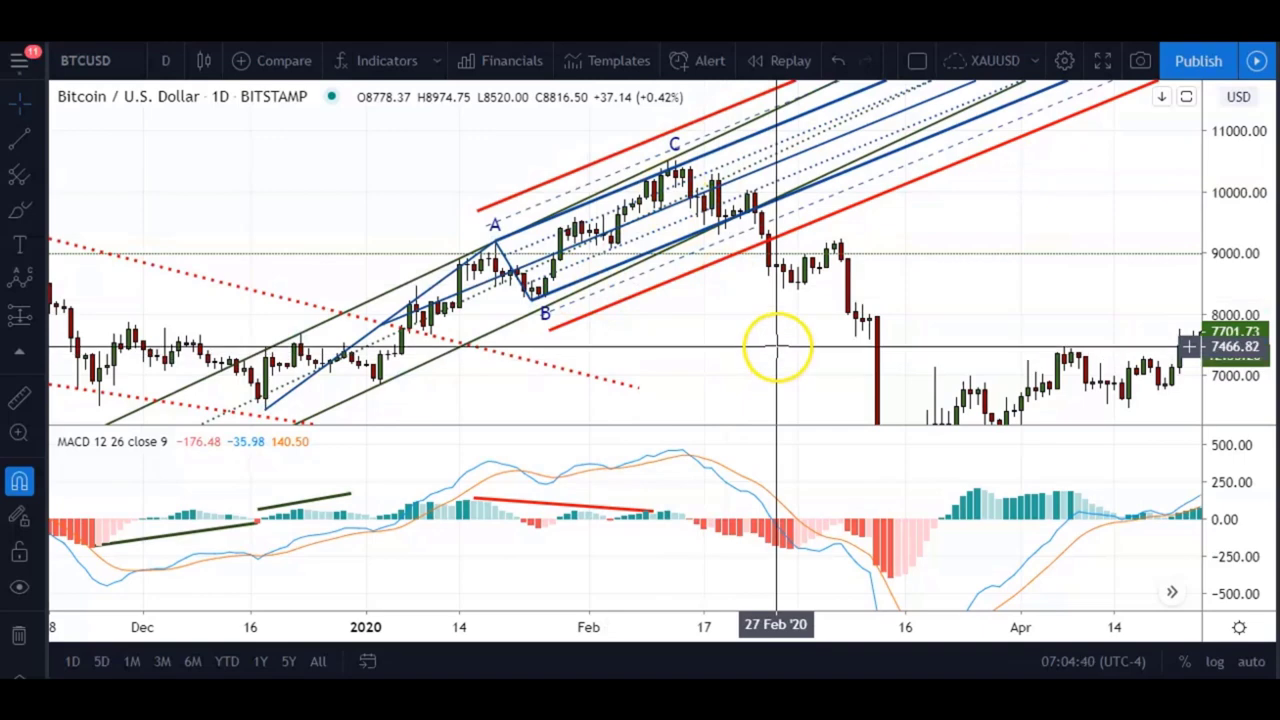
{"action": "left_click", "coordinate": [497, 237]}
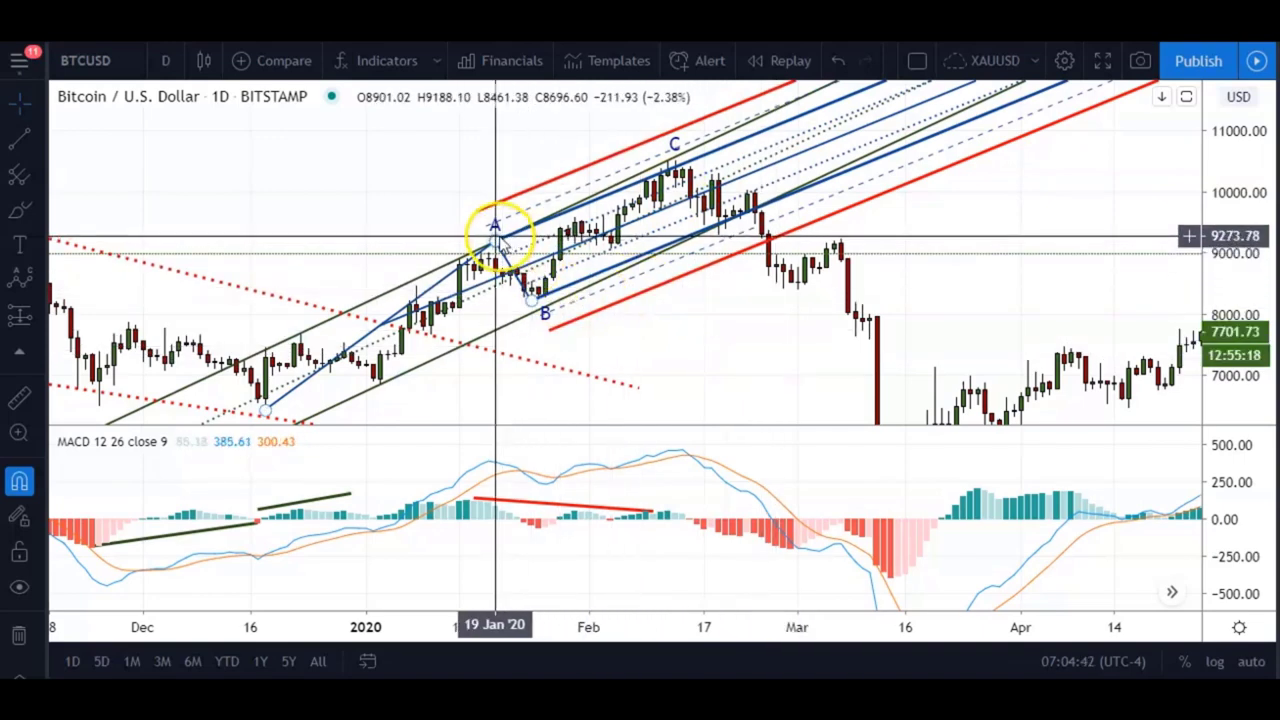
{"action": "left_click", "coordinate": [674, 153]}
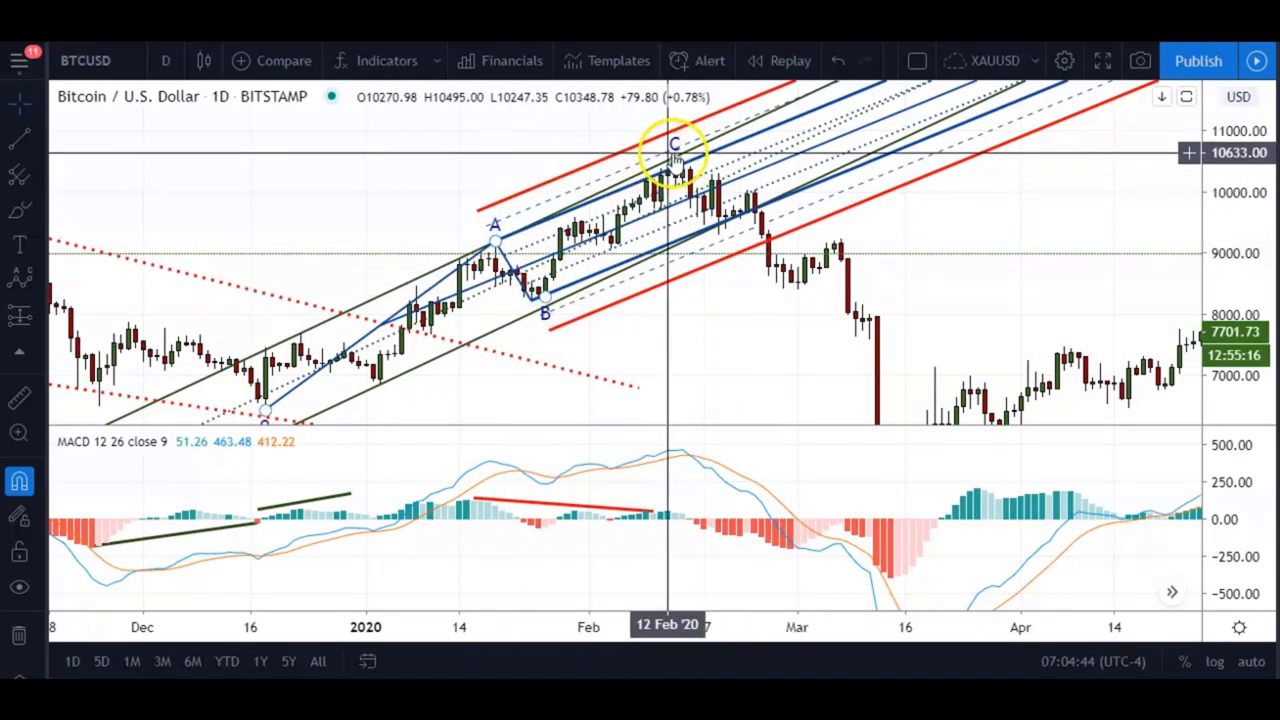
{"action": "left_click", "coordinate": [577, 510]}
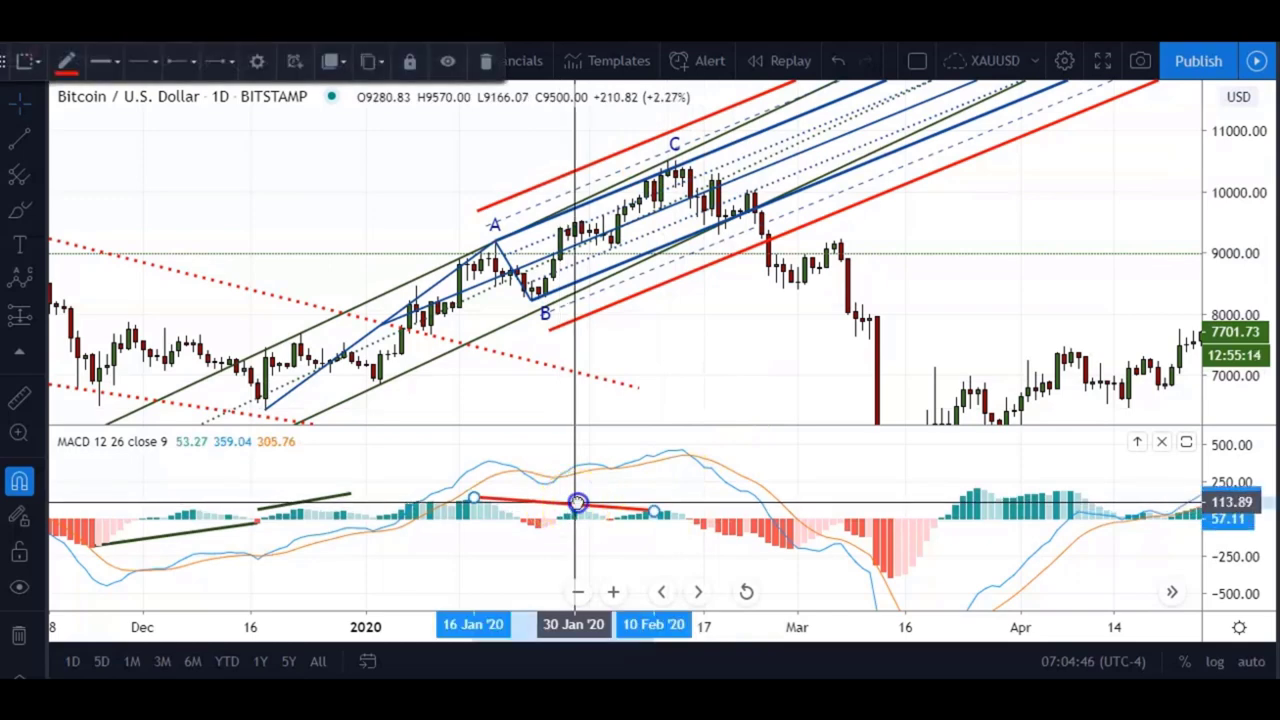
{"action": "left_click", "coordinate": [706, 331]}
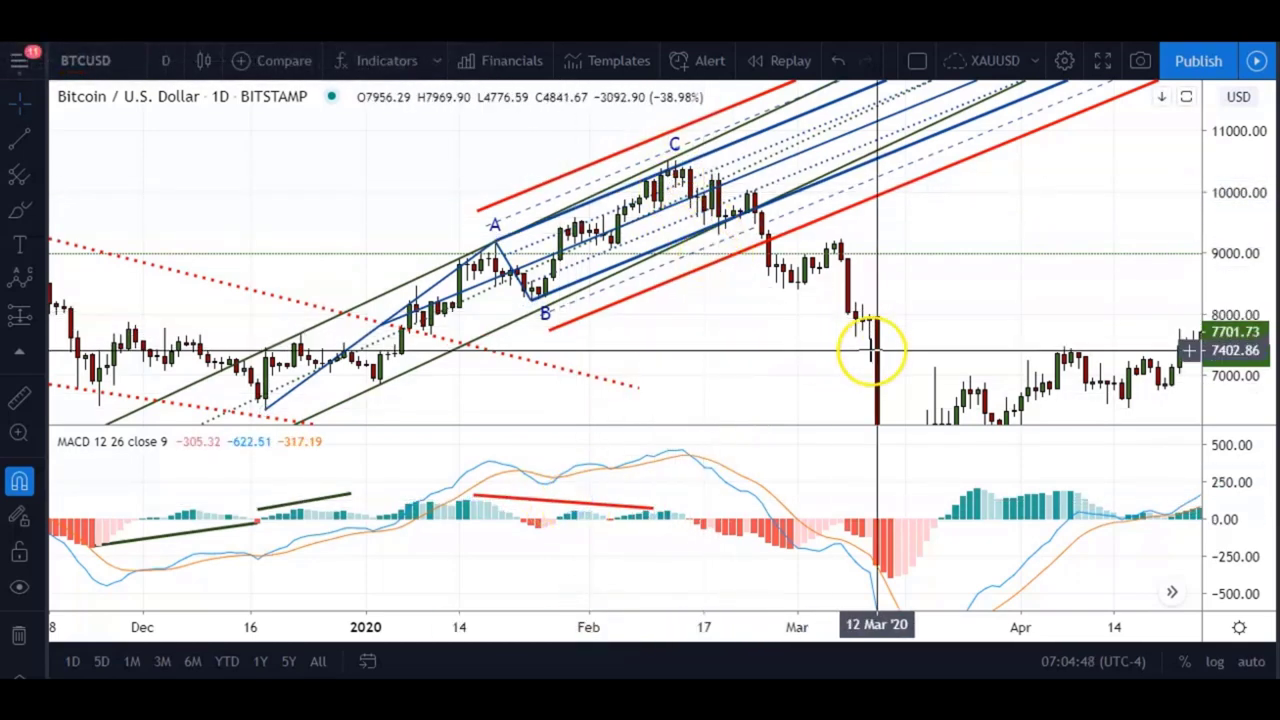
Examine the February–March 2020 drop out of the pitchfork alongside the MACD lines and histogram.
{"action": "left_click_drag", "start_coordinate": [745, 331], "coordinate": [643, 297]}
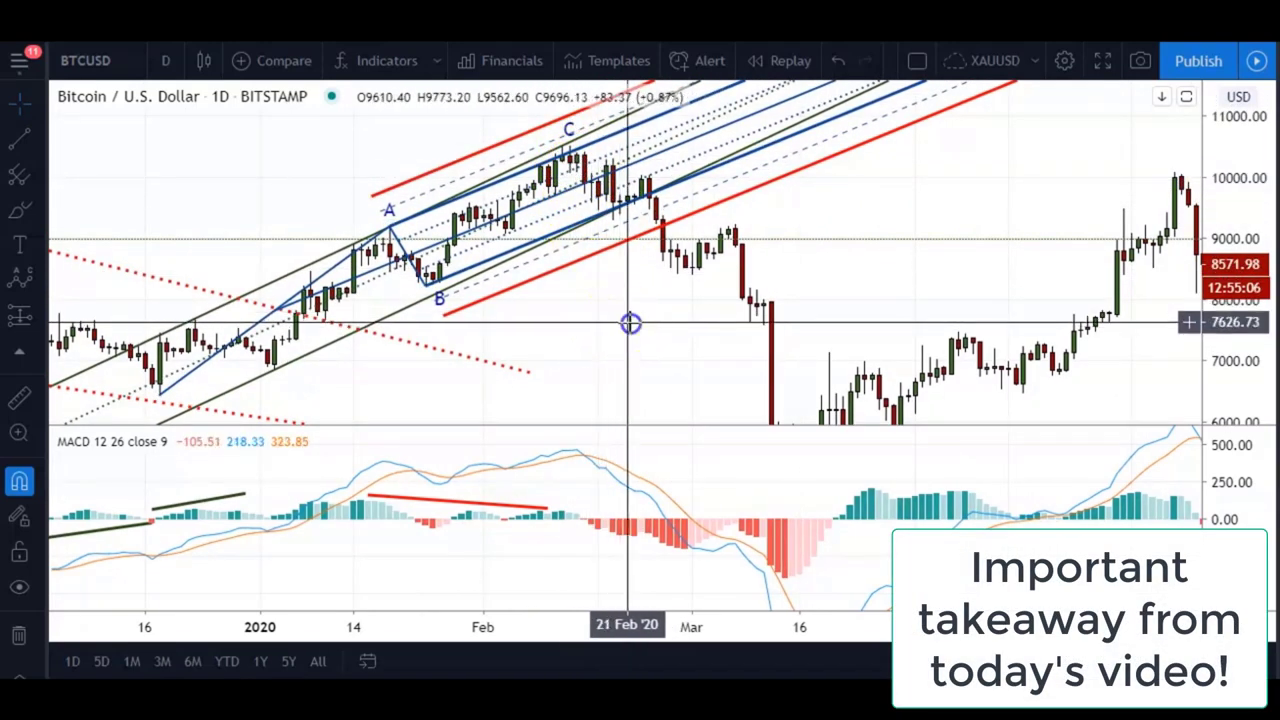
{"action": "left_click_drag", "start_coordinate": [629, 323], "coordinate": [720, 357]}
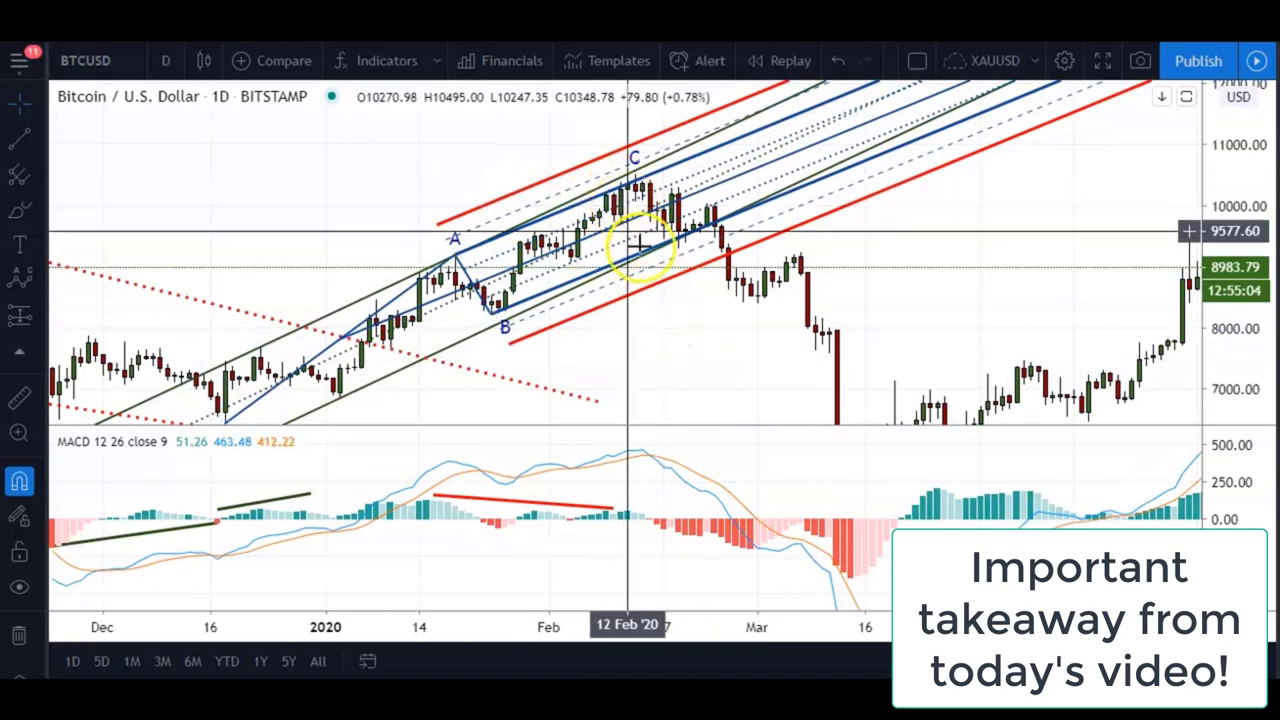
{"action": "left_click_drag", "start_coordinate": [676, 318], "coordinate": [831, 302]}
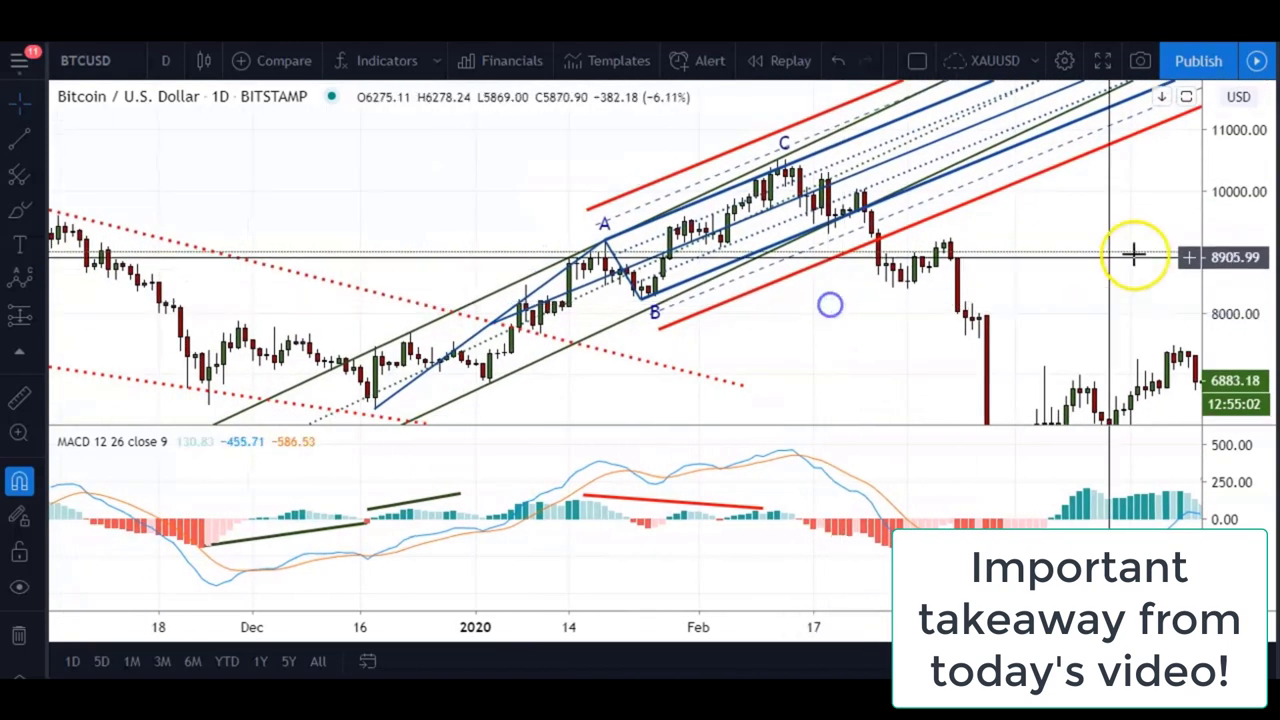
{"action": "left_click_drag", "start_coordinate": [1211, 189], "coordinate": [1030, 242]}
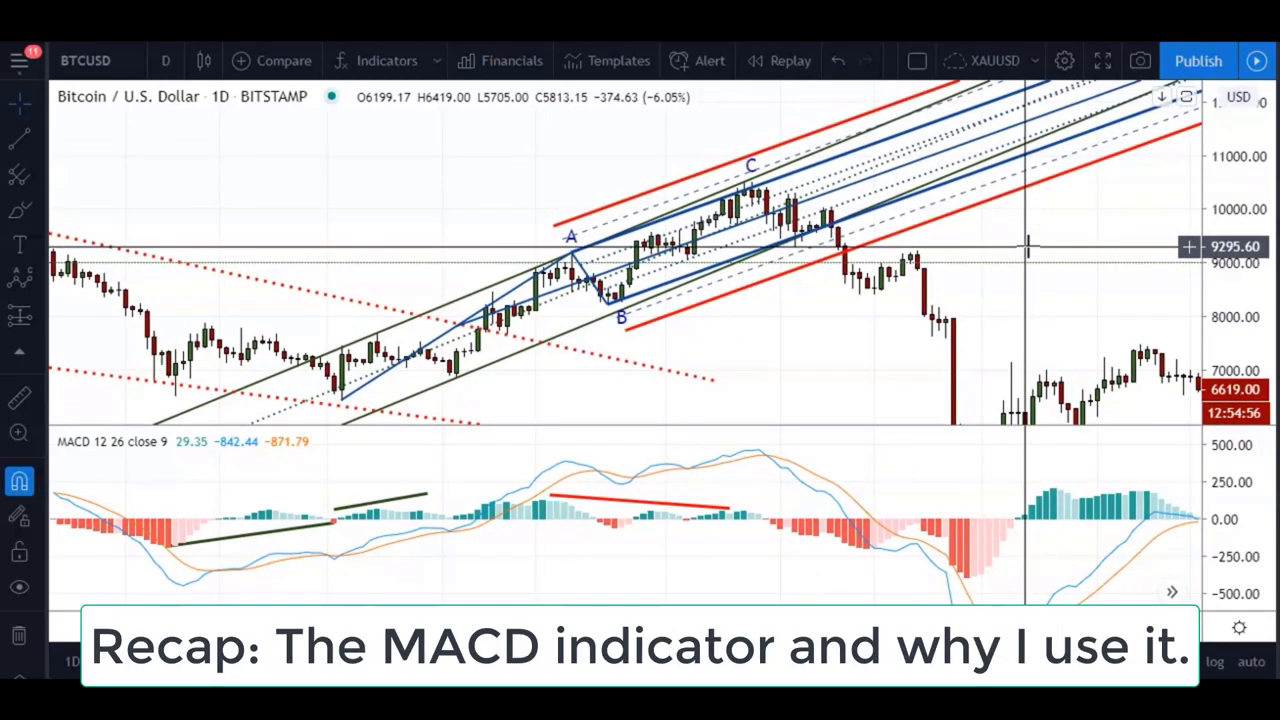
{"action": "left_click", "coordinate": [317, 595]}
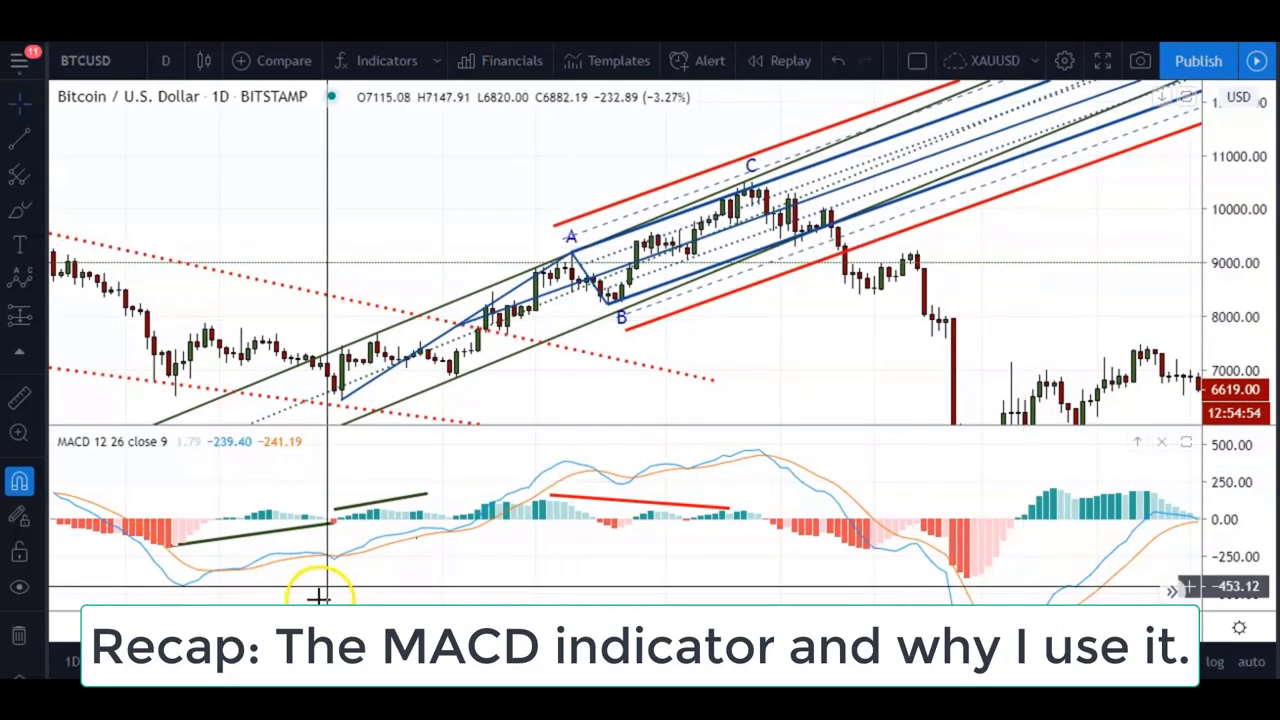
{"action": "left_click_drag", "start_coordinate": [347, 600], "coordinate": [375, 600]}
{"action": "left_click_drag", "start_coordinate": [554, 180], "coordinate": [482, 183]}
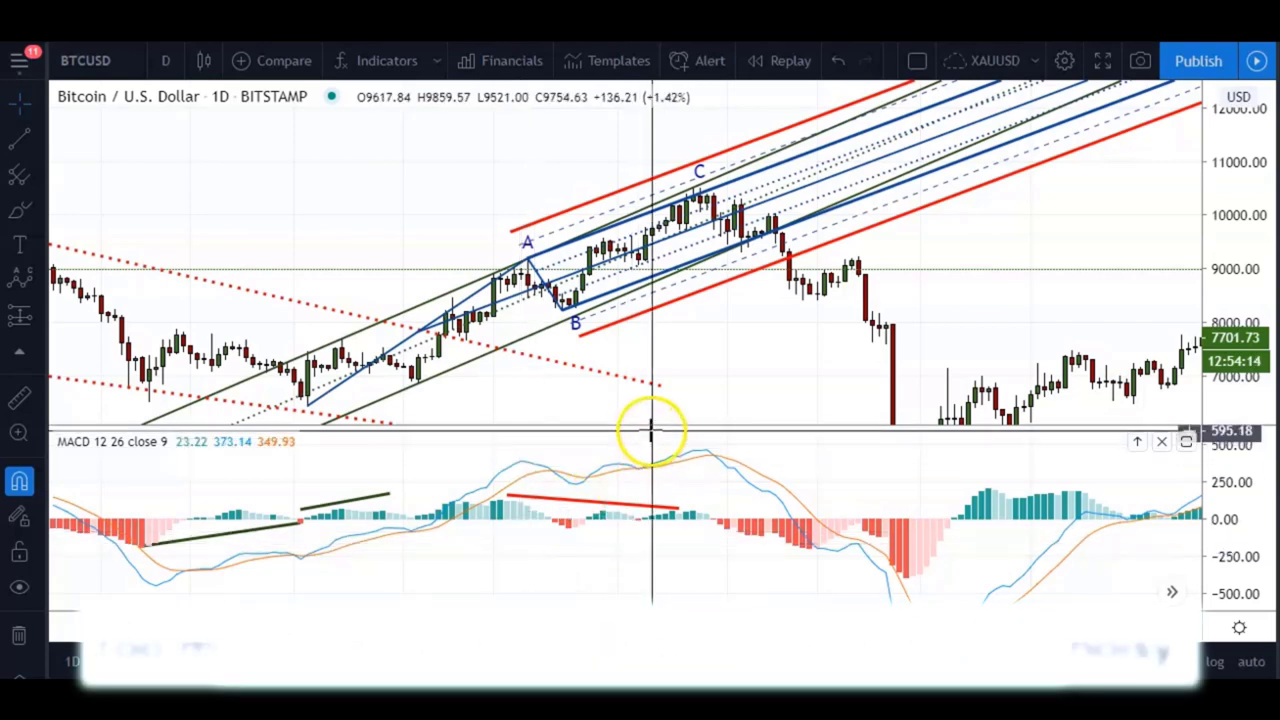
Increase the height of the MACD pane slightly and bring the pitchfork area with the April–May 2020 recovery into view.
{"action": "left_click_drag", "start_coordinate": [651, 426], "coordinate": [651, 416]}
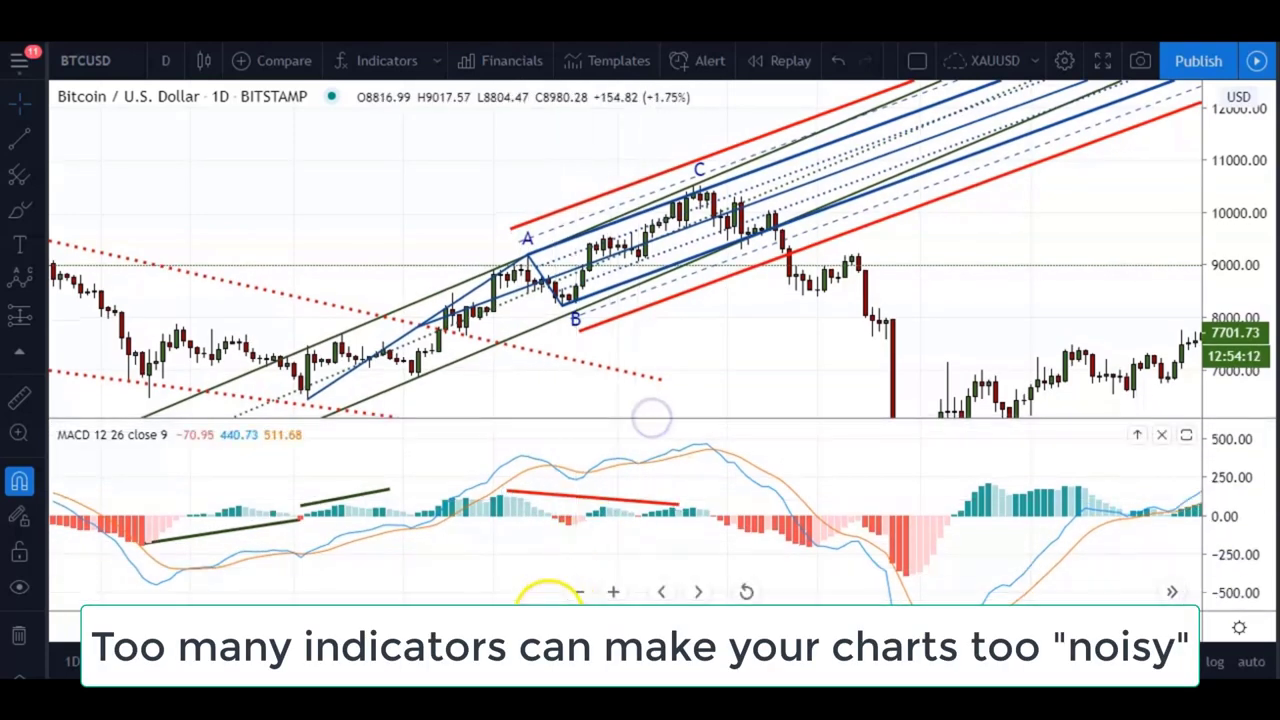
{"action": "left_click_drag", "start_coordinate": [549, 618], "coordinate": [580, 618]}
{"action": "left_click_drag", "start_coordinate": [723, 345], "coordinate": [683, 362]}
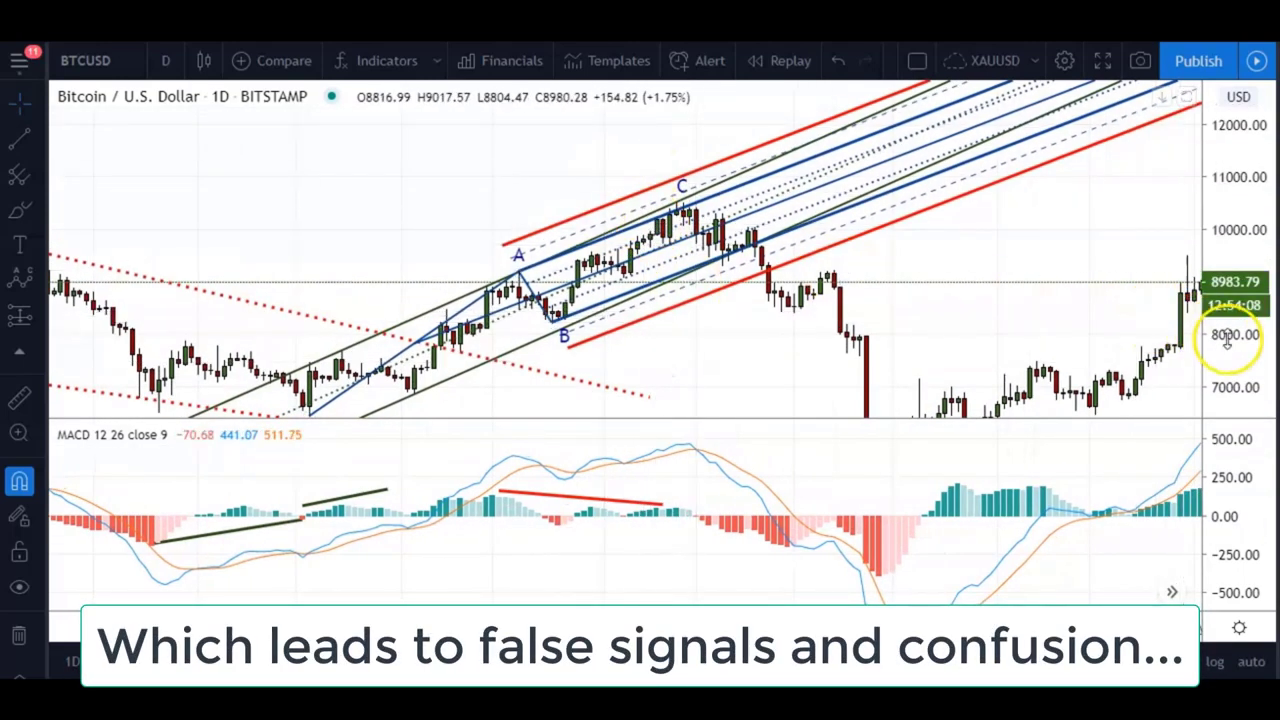
{"action": "left_click_drag", "start_coordinate": [1231, 337], "coordinate": [1225, 335]}
{"action": "left_click_drag", "start_coordinate": [931, 266], "coordinate": [1023, 226]}
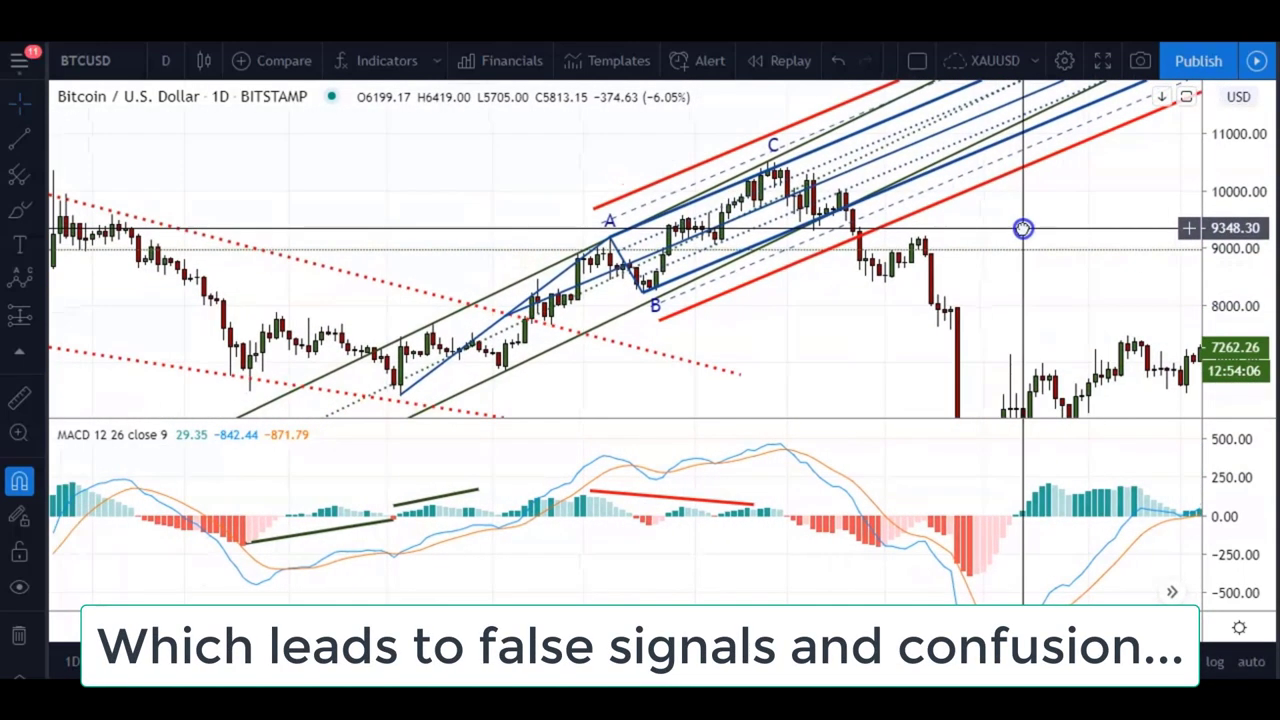
{"action": "left_click_drag", "start_coordinate": [730, 625], "coordinate": [683, 627]}
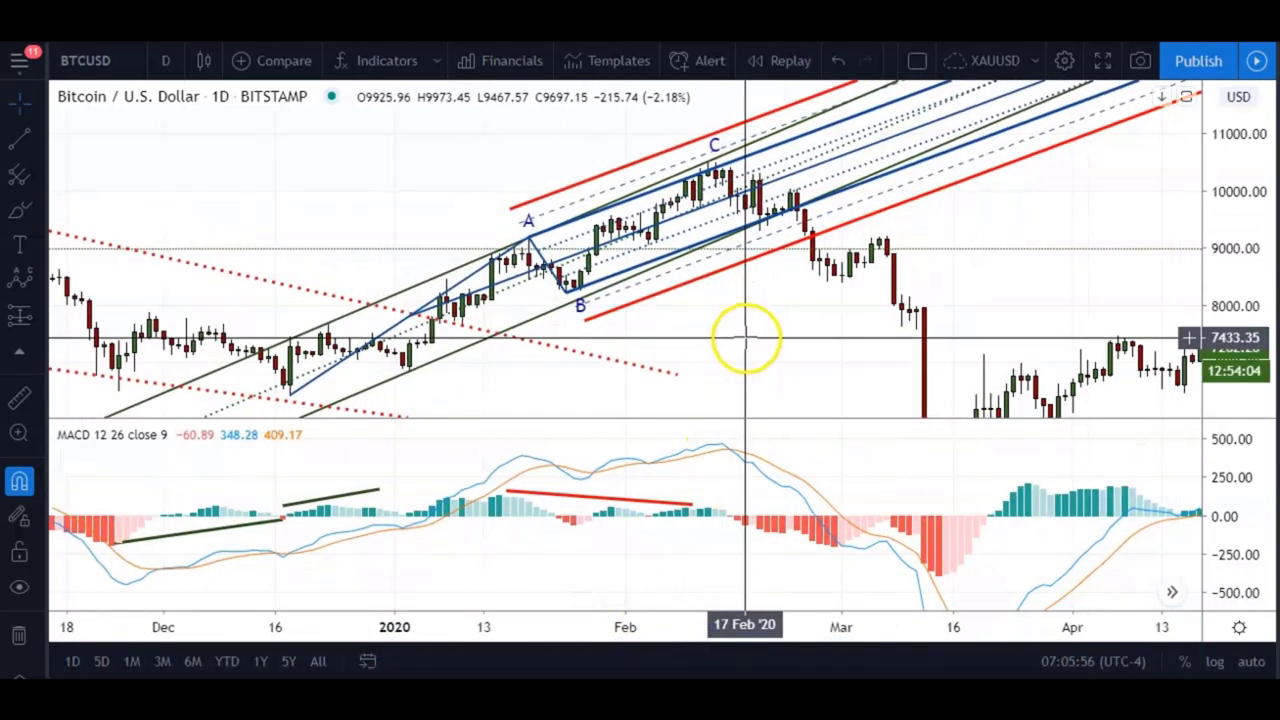
{"action": "left_click_drag", "start_coordinate": [745, 335], "coordinate": [745, 341]}
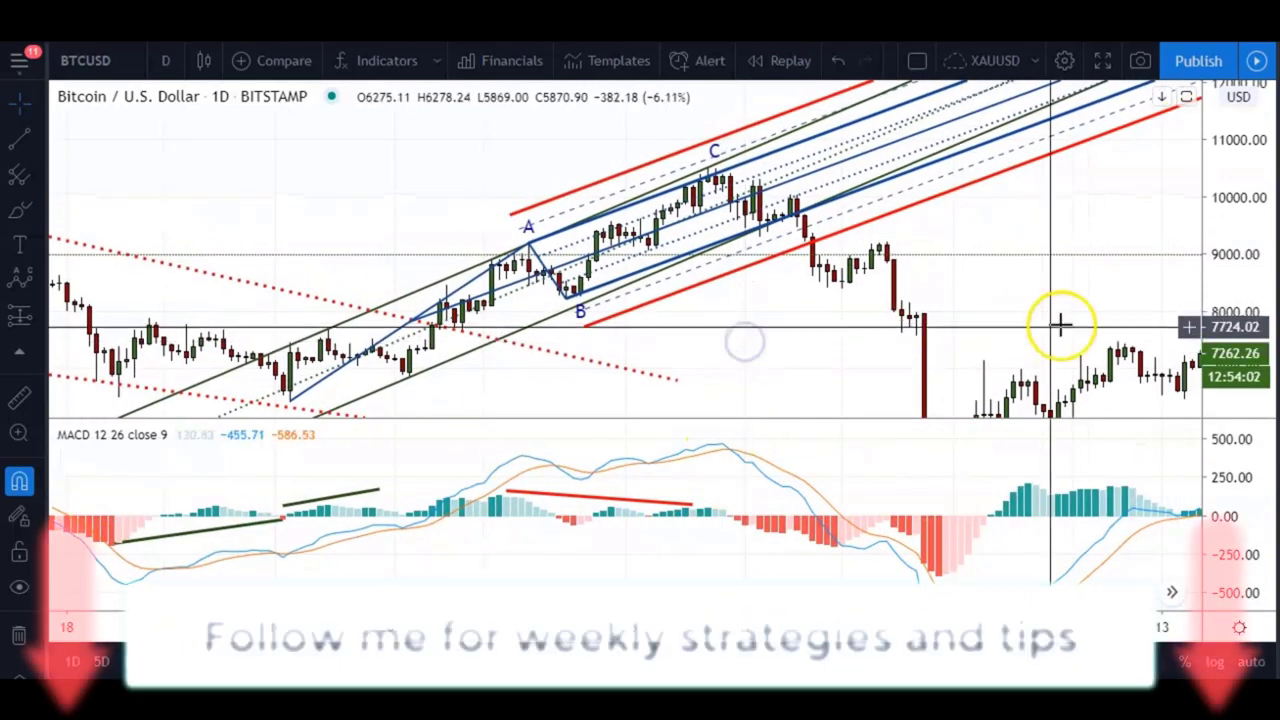
{"action": "left_click_drag", "start_coordinate": [1013, 230], "coordinate": [1016, 223]}
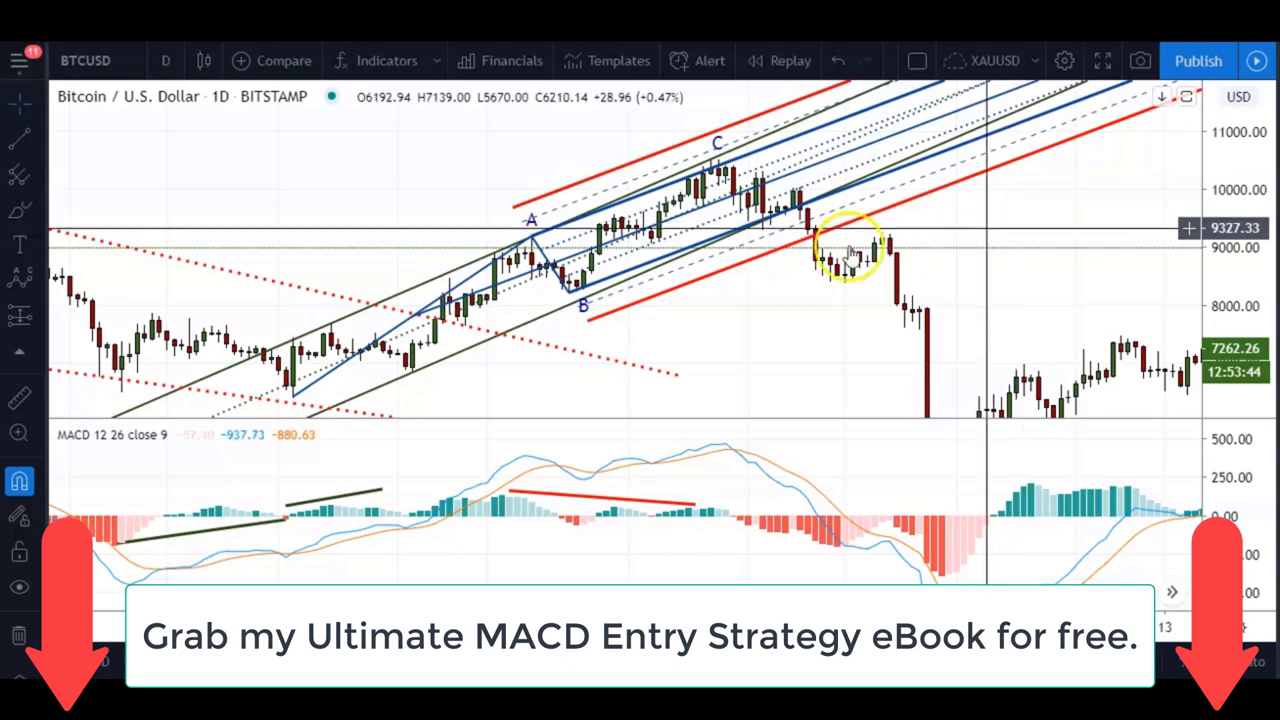
{"action": "left_click_drag", "start_coordinate": [500, 180], "coordinate": [585, 180]}
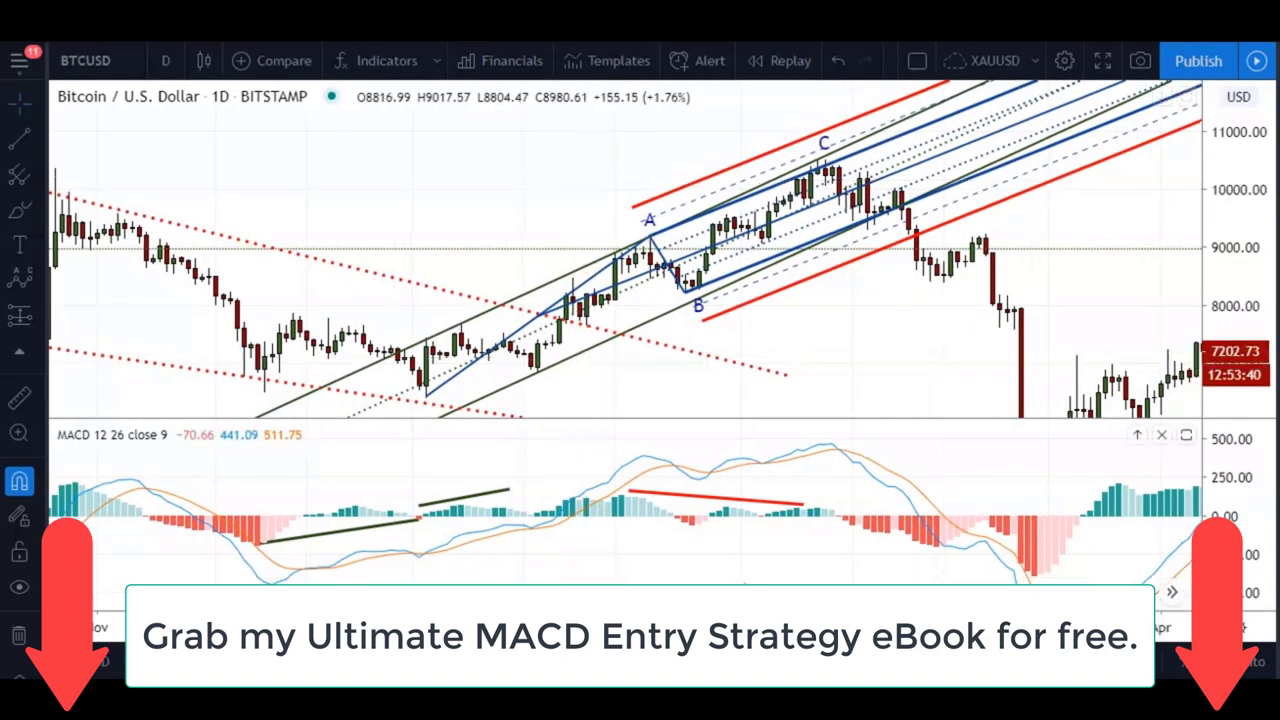
{"action": "scroll", "coordinate": [624, 333], "scroll_direction": "up", "scroll_amount": 1}
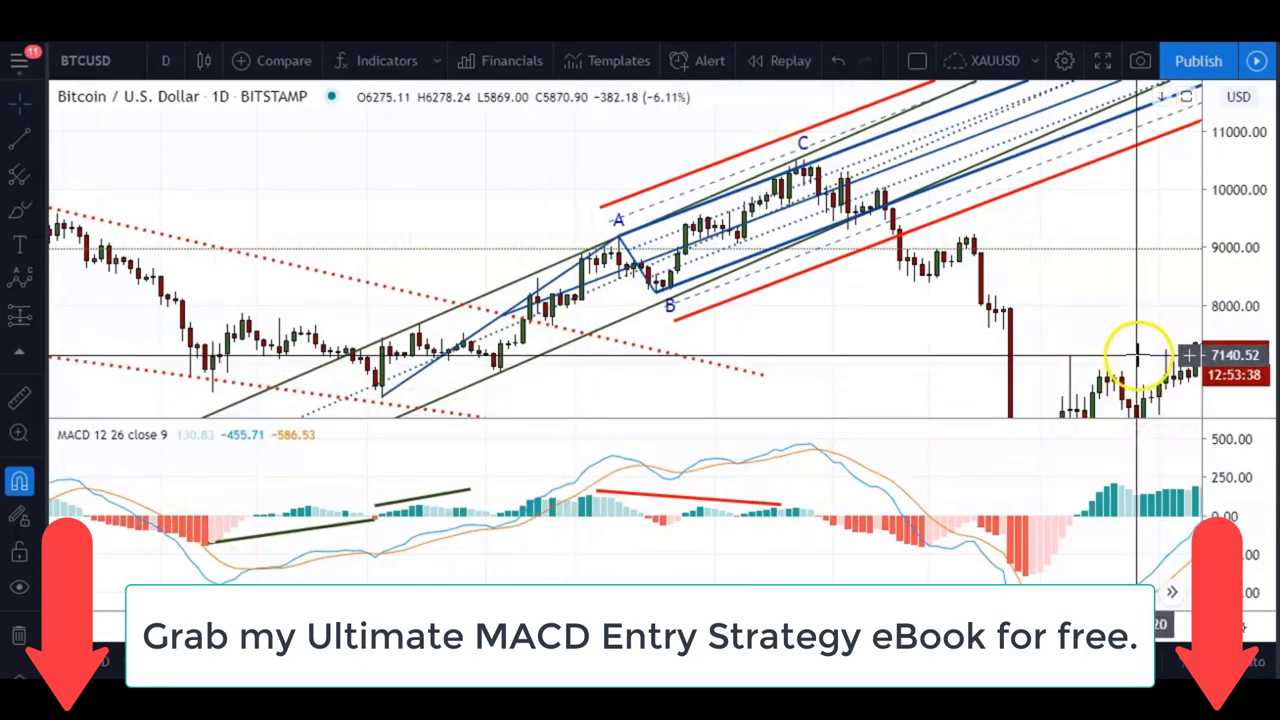